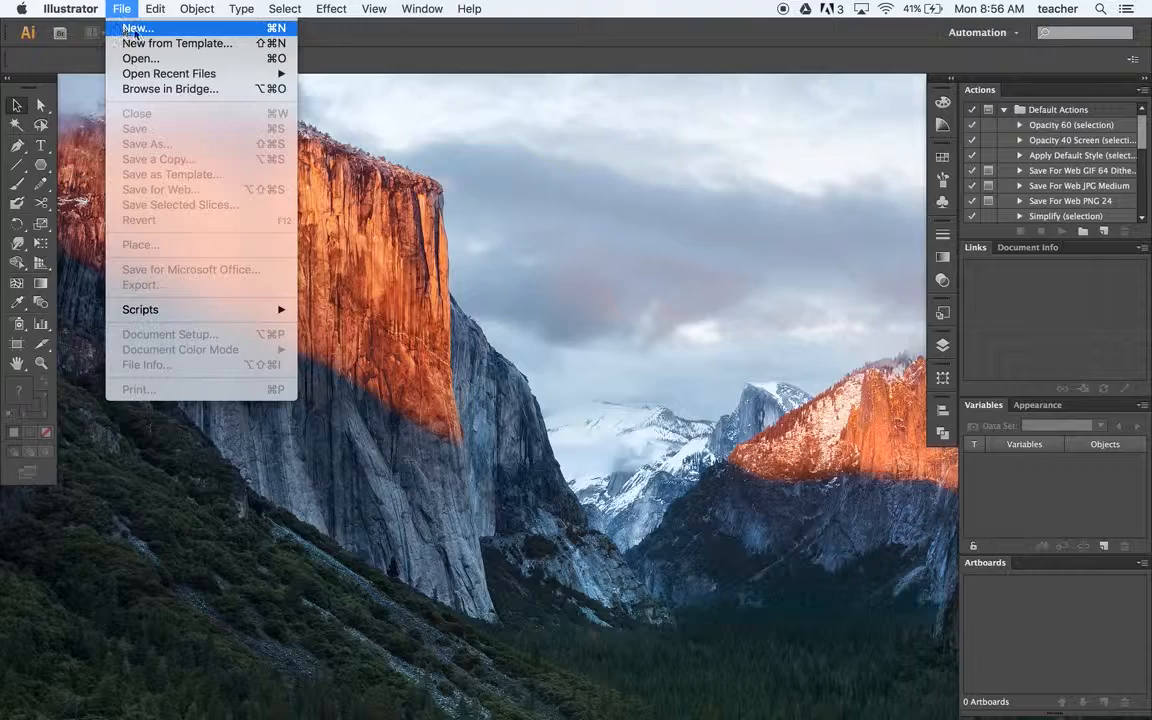
Create a new Letter-size document named Lastname_Intial_ToyTrain, with units in inches and landscape orientation.
click(279, 30)
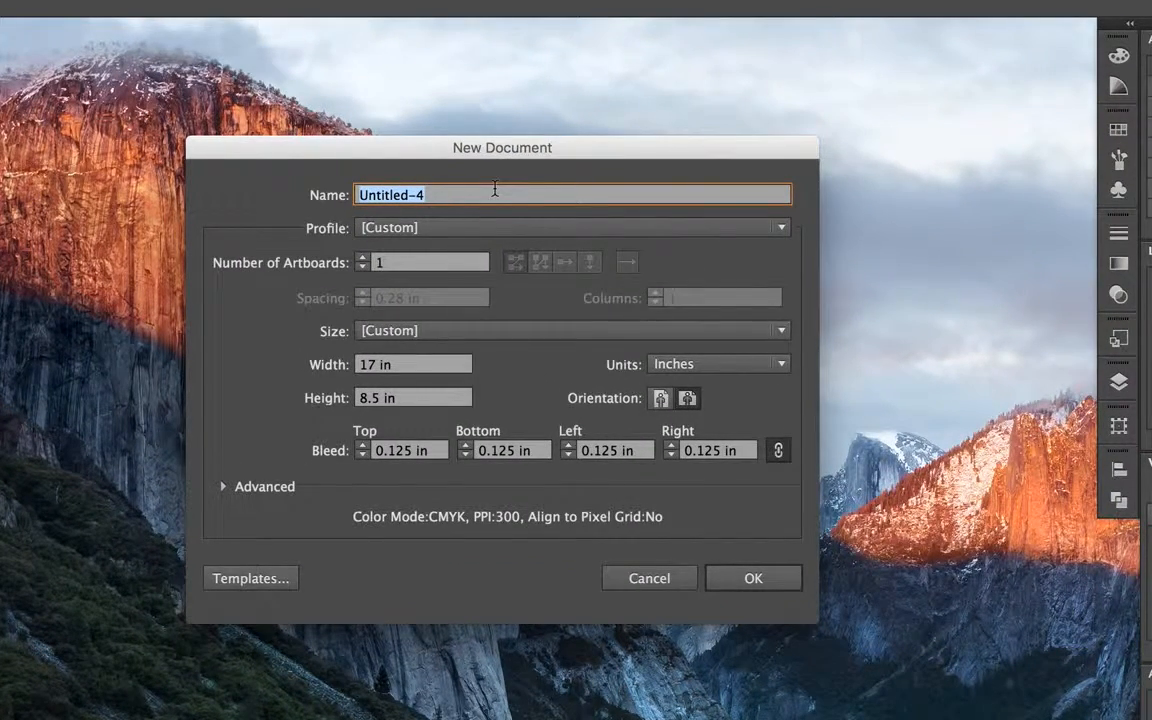
text(Lastname)
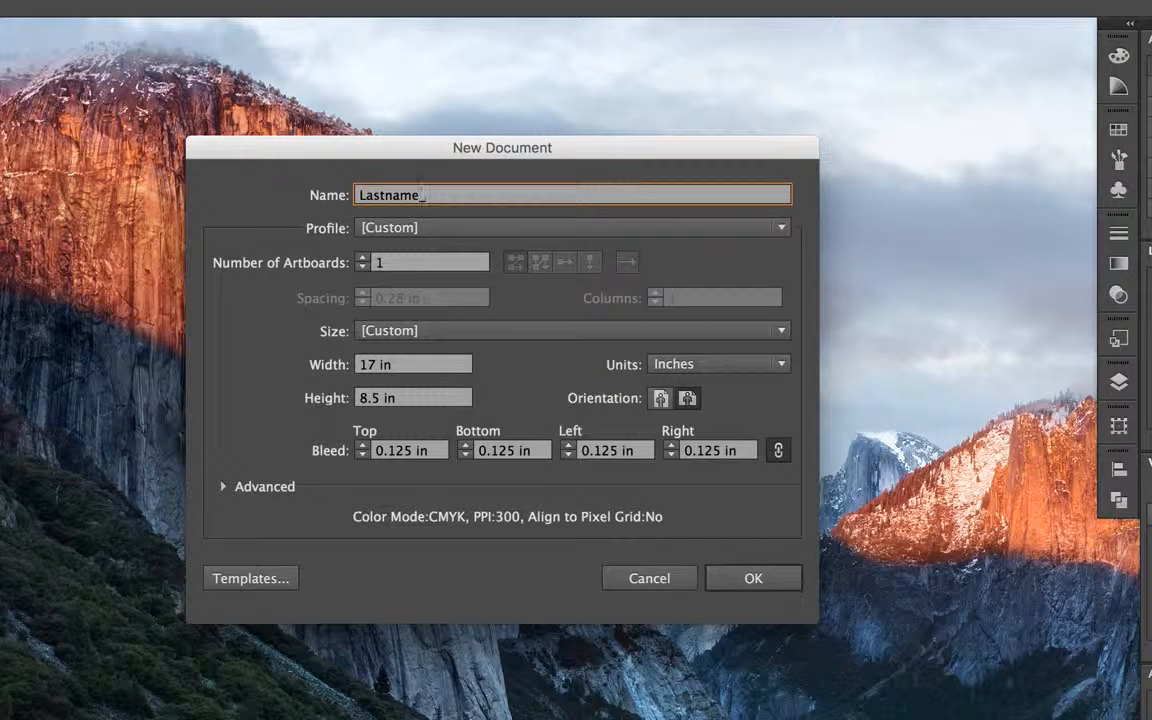
text(_Intial_ToyTrain)
click(383, 332)
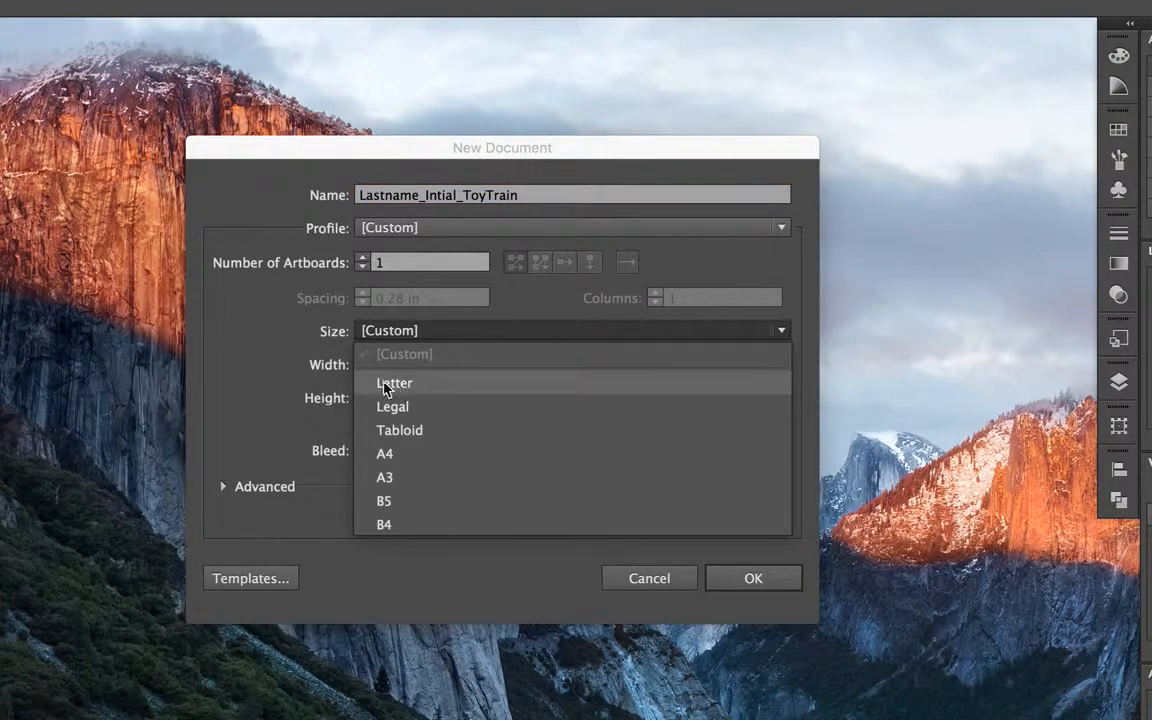
click(393, 385)
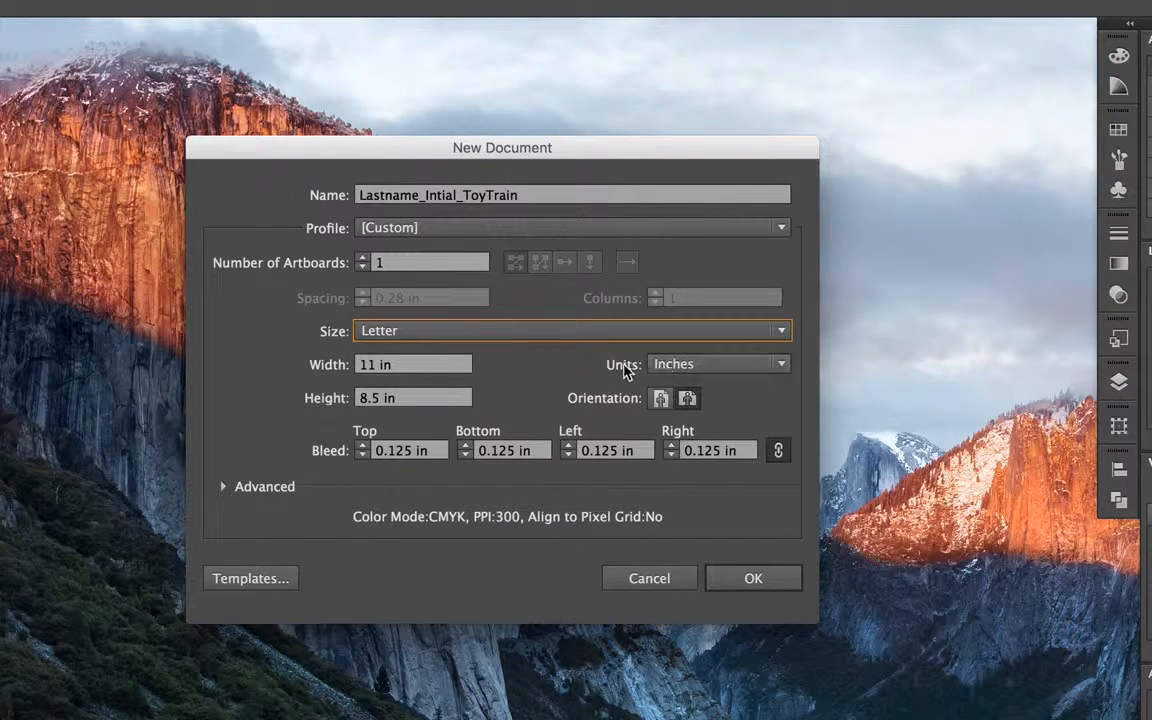
click(672, 366)
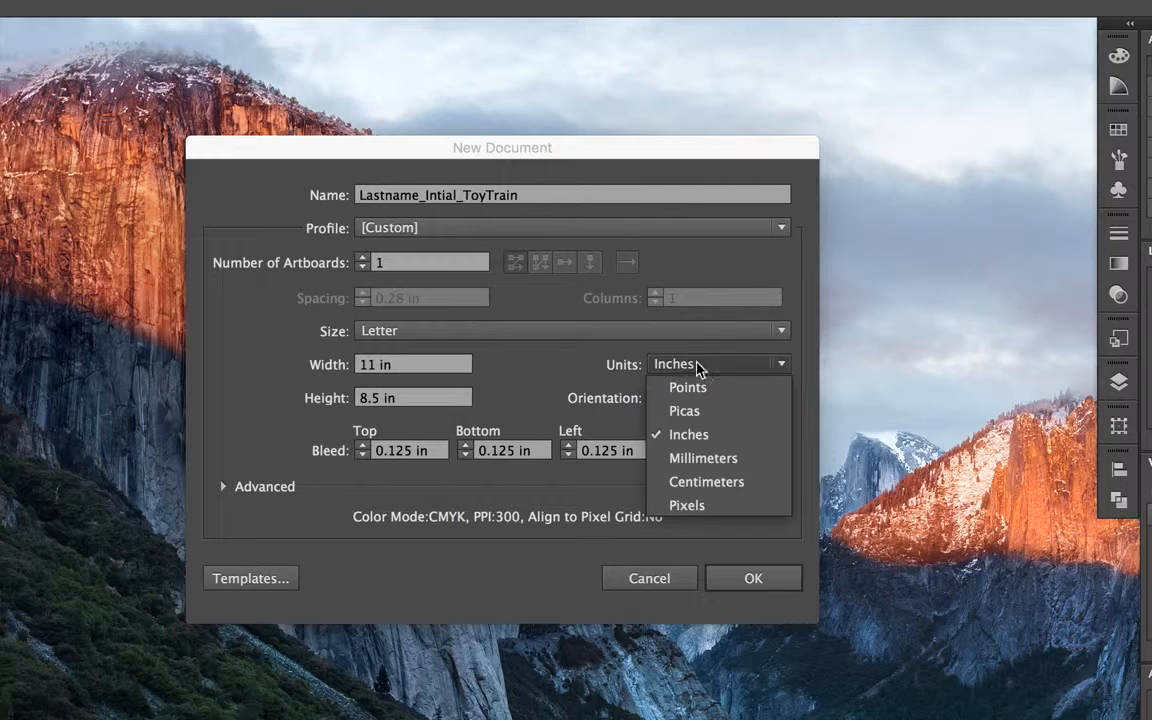
click(690, 437)
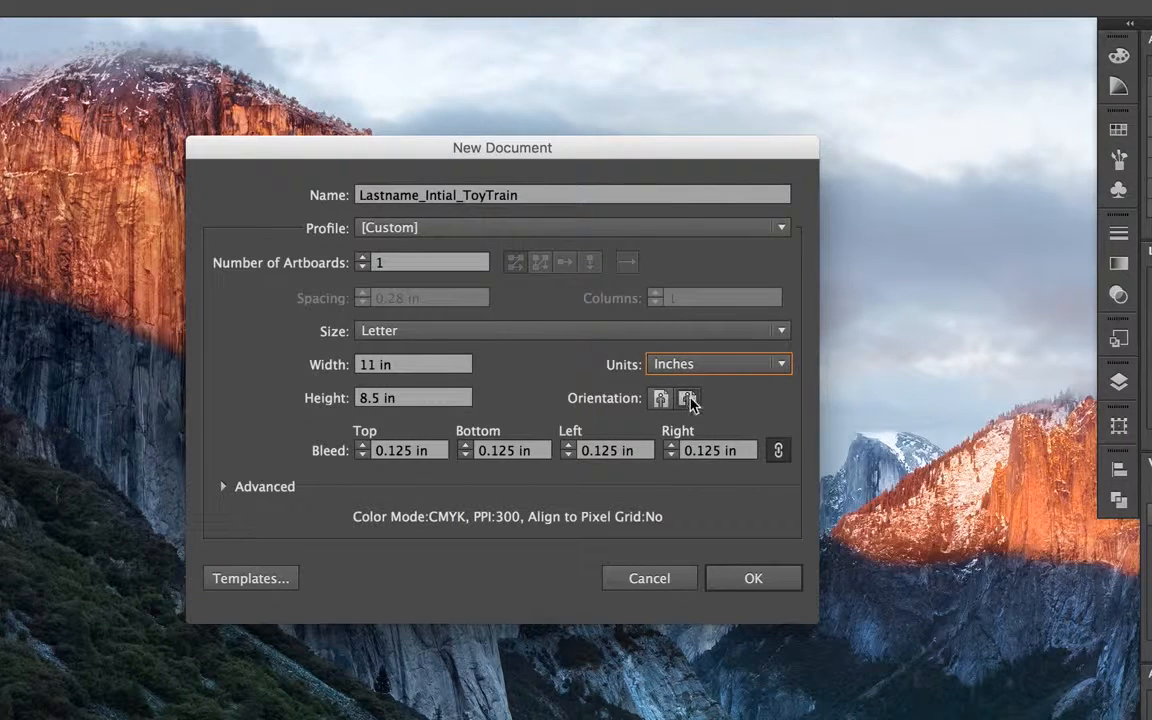
click(689, 399)
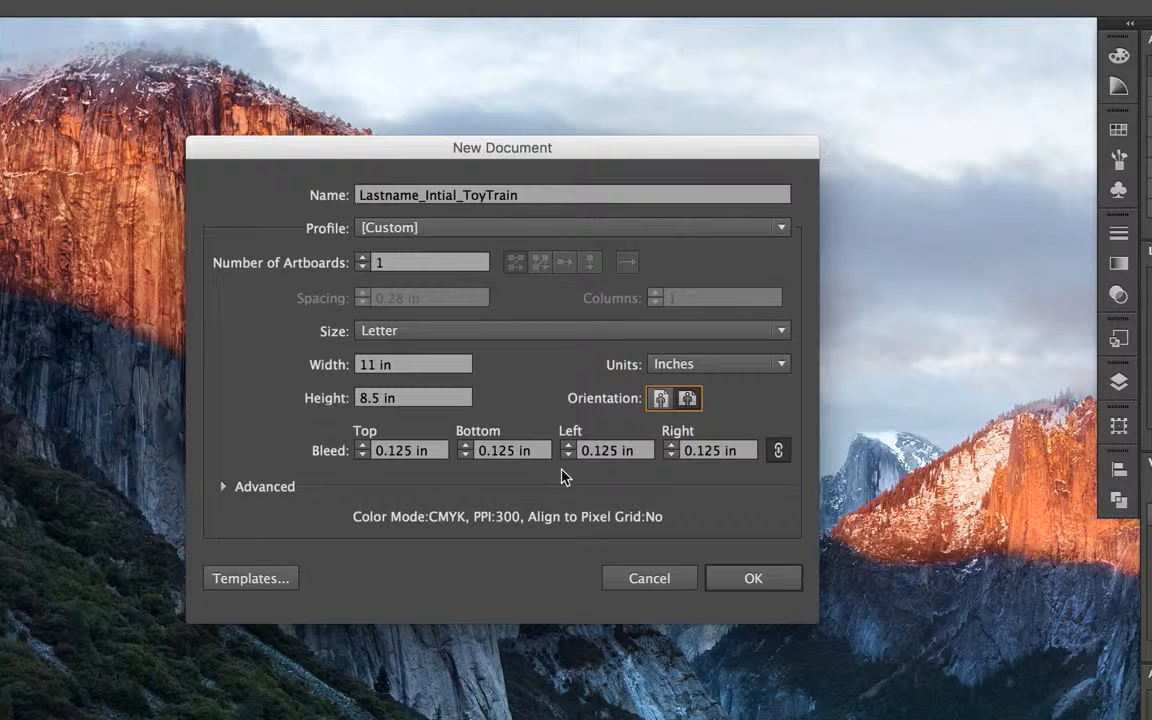
click(757, 579)
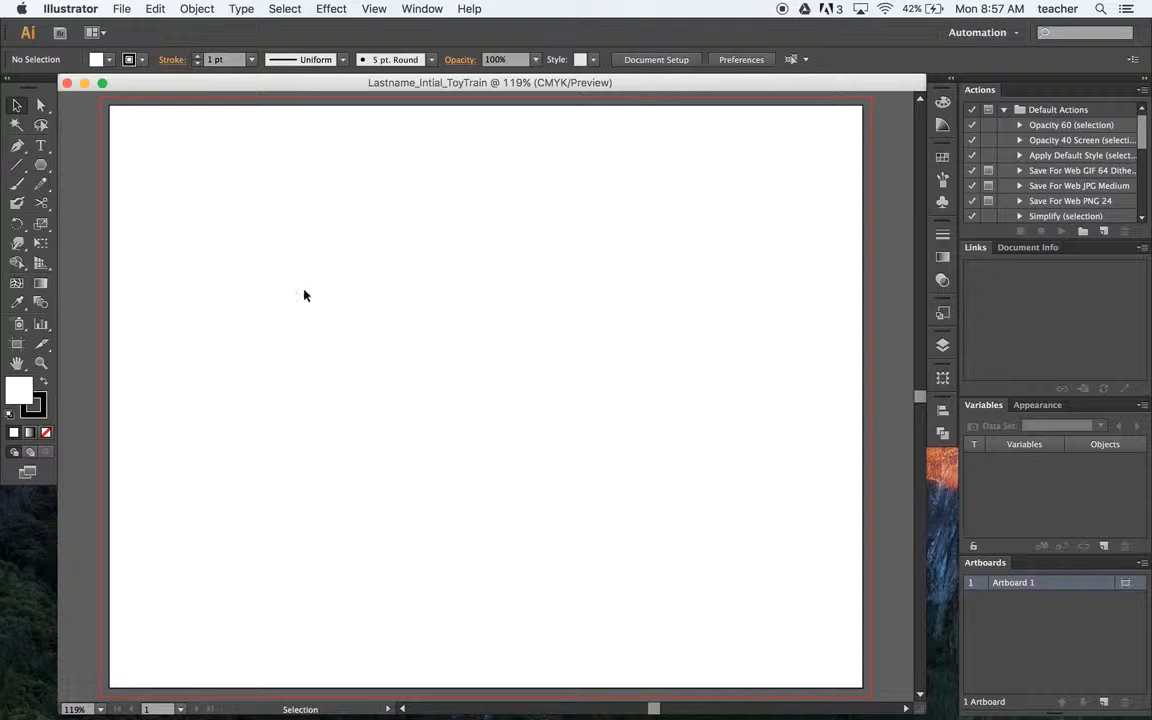
Set the fill colour for new shapes to the bright red swatch, keeping the black stroke.
key(super+1)
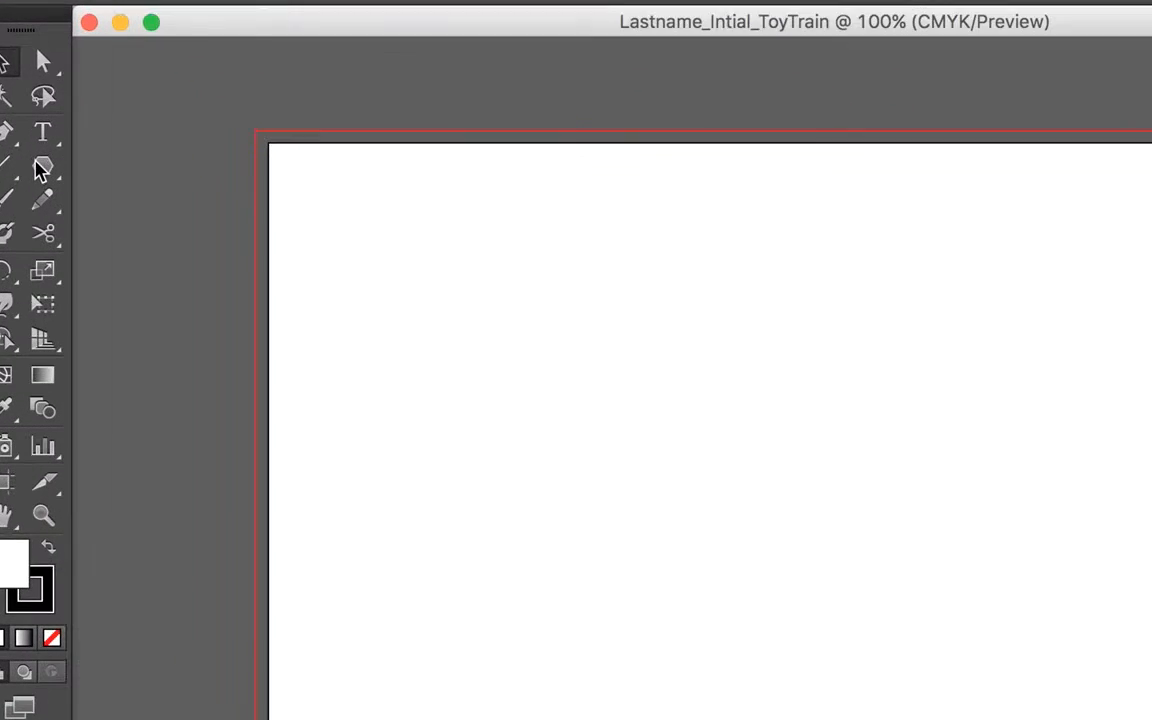
drag(77, 172, 213, 268)
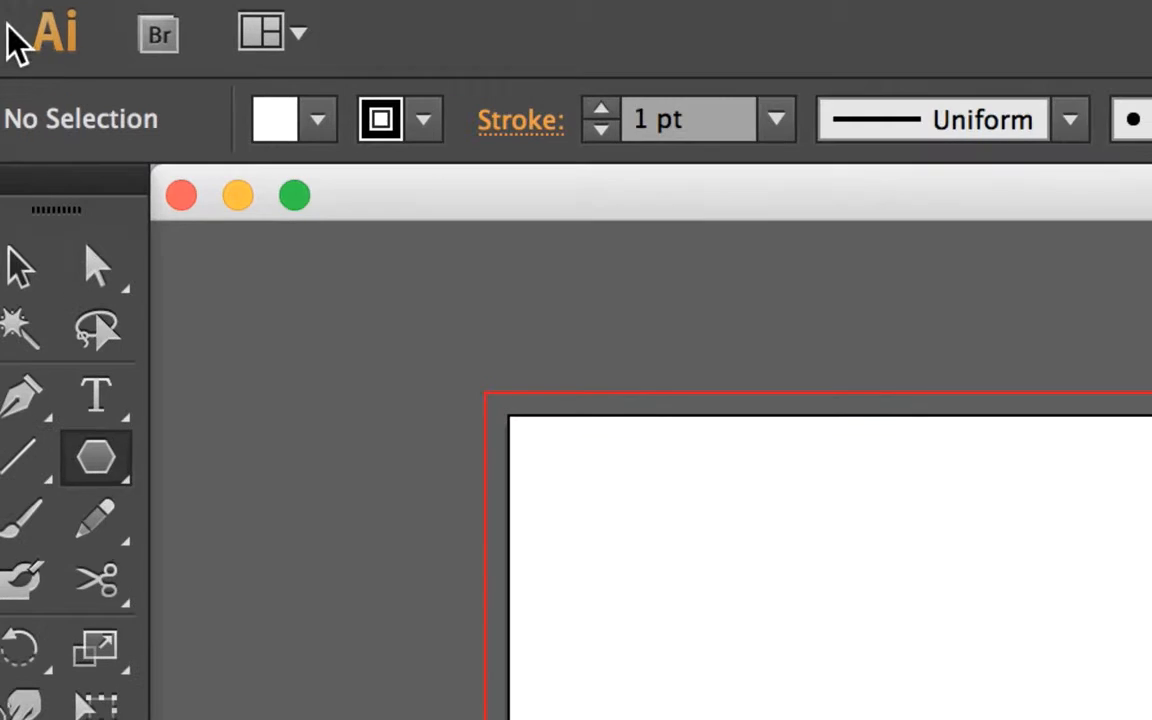
click(304, 116)
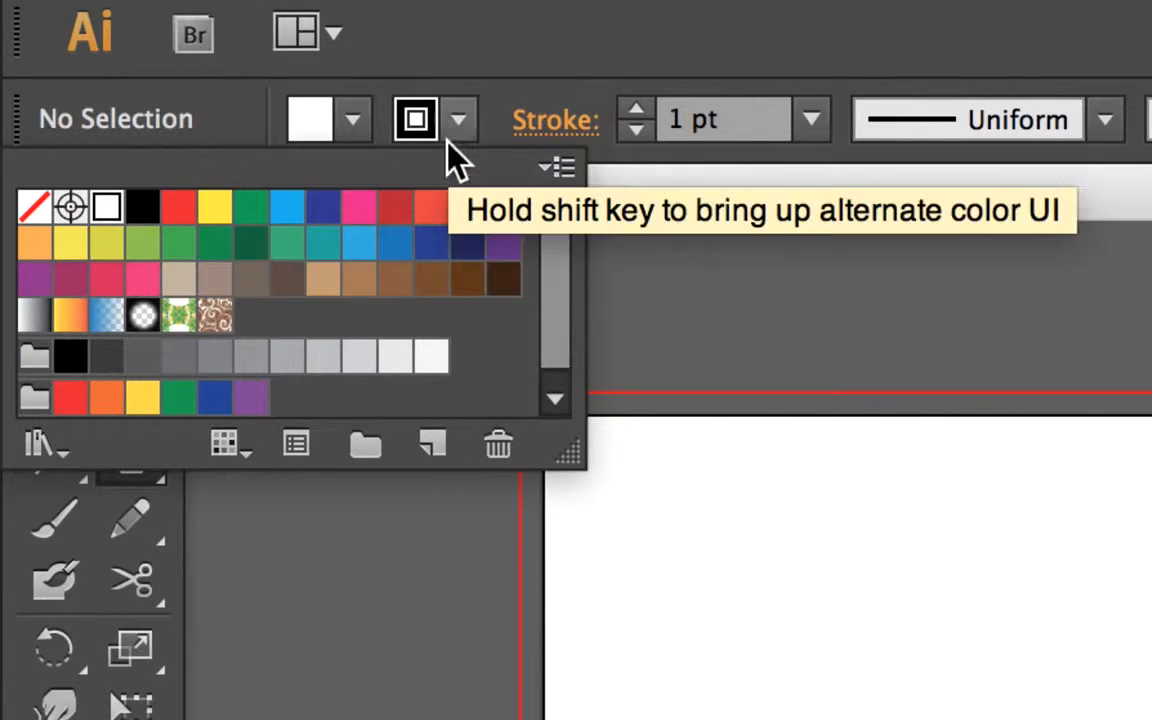
click(455, 120)
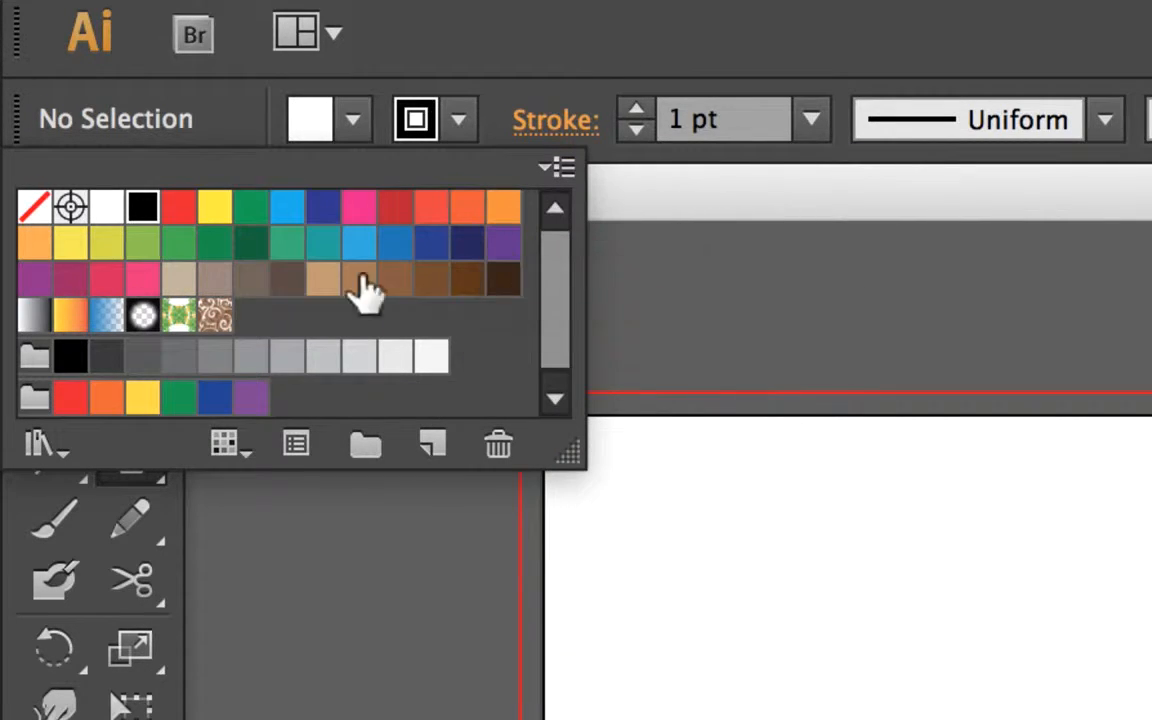
click(352, 121)
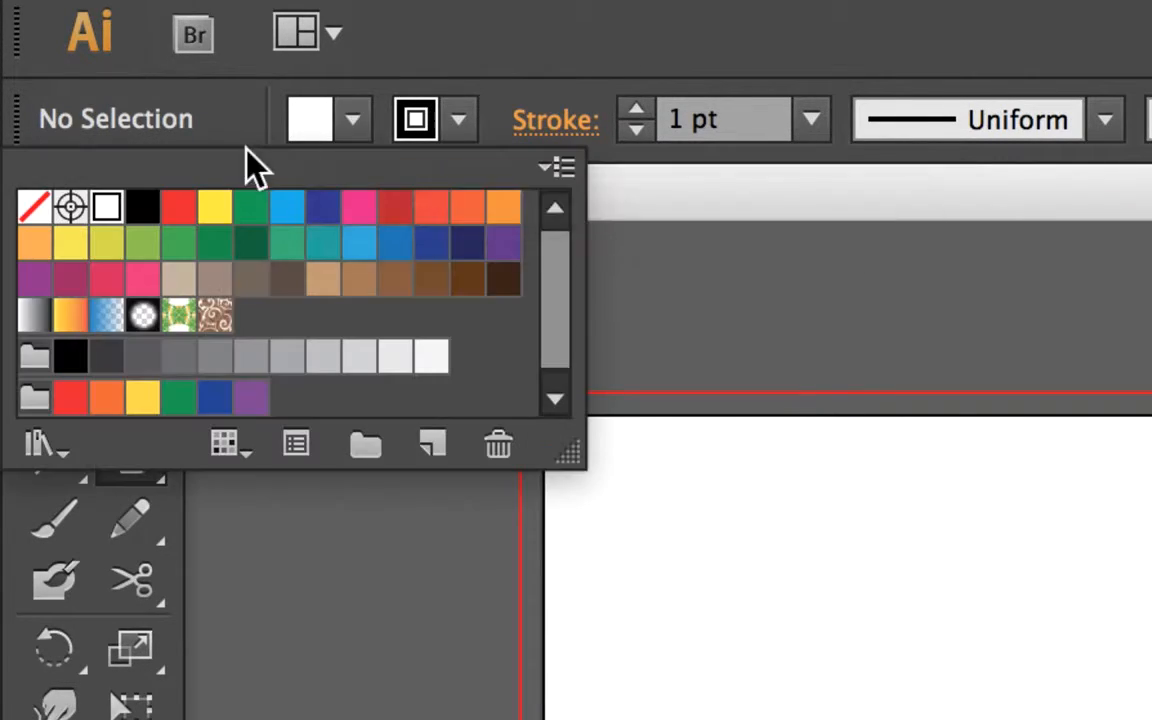
click(179, 207)
click(678, 309)
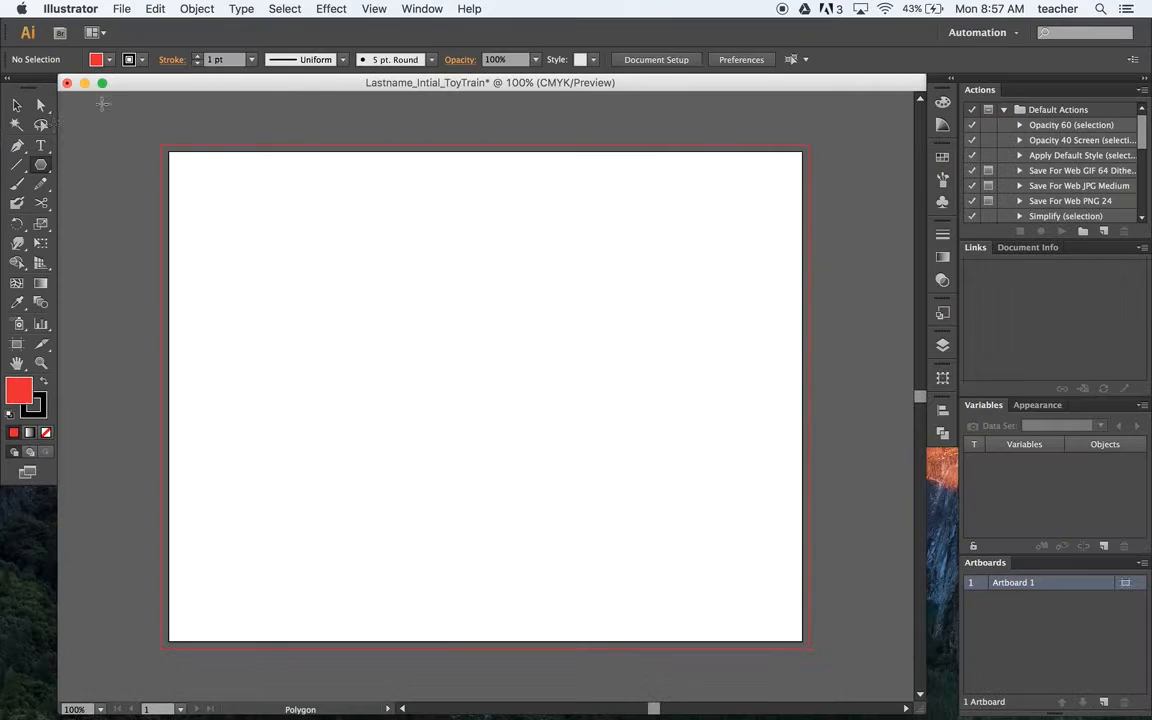
Draw a tall rectangle near the middle of the artboard and a smaller perfect square beside it, top edges aligned.
drag(40, 164, 100, 160)
mouse_move(363, 286)
mouse_down()
mouse_move(445, 384)
mouse_move(483, 455)
mouse_move(501, 450)
mouse_up()
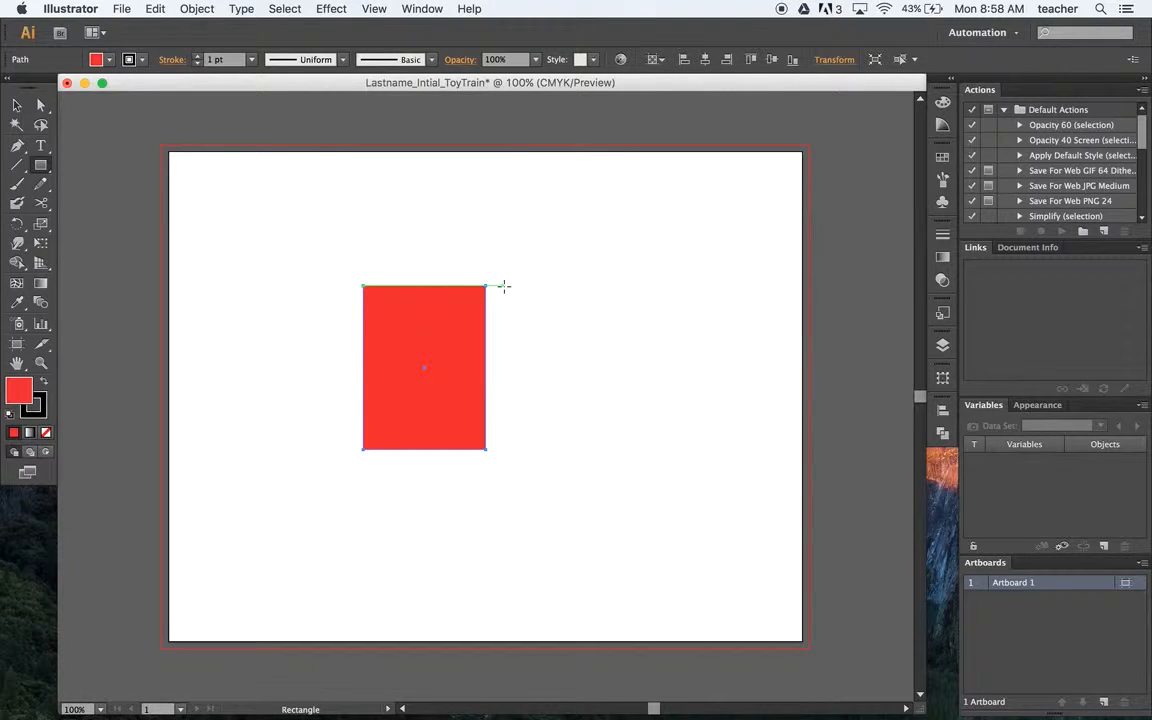
drag(503, 287, 610, 391)
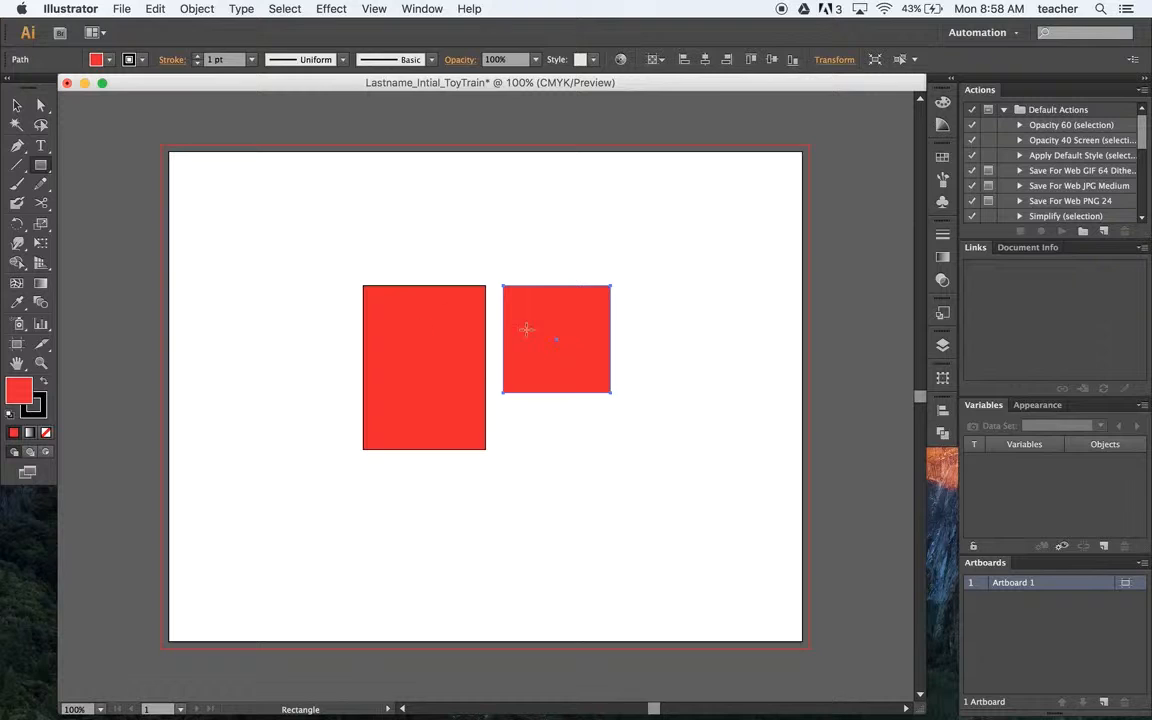
click(16, 105)
click(458, 352)
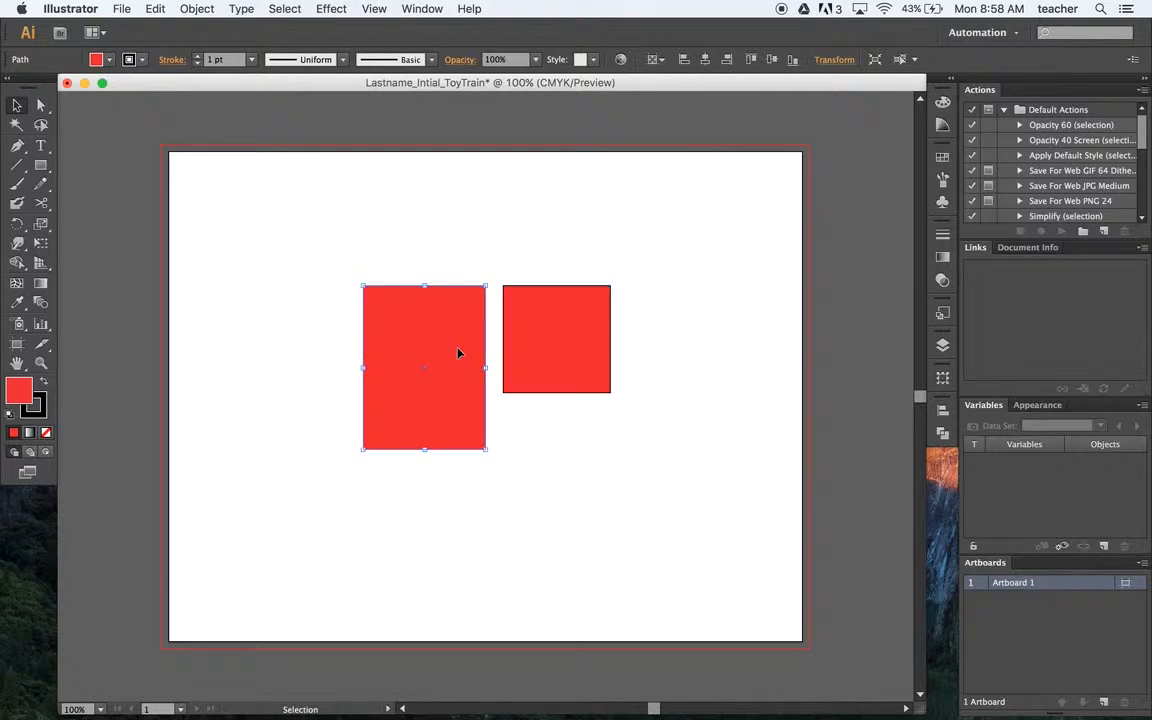
Draw a perfect circle beside the tall rectangle and a wide, flat ellipse above the rectangle and square.
drag(43, 170, 116, 204)
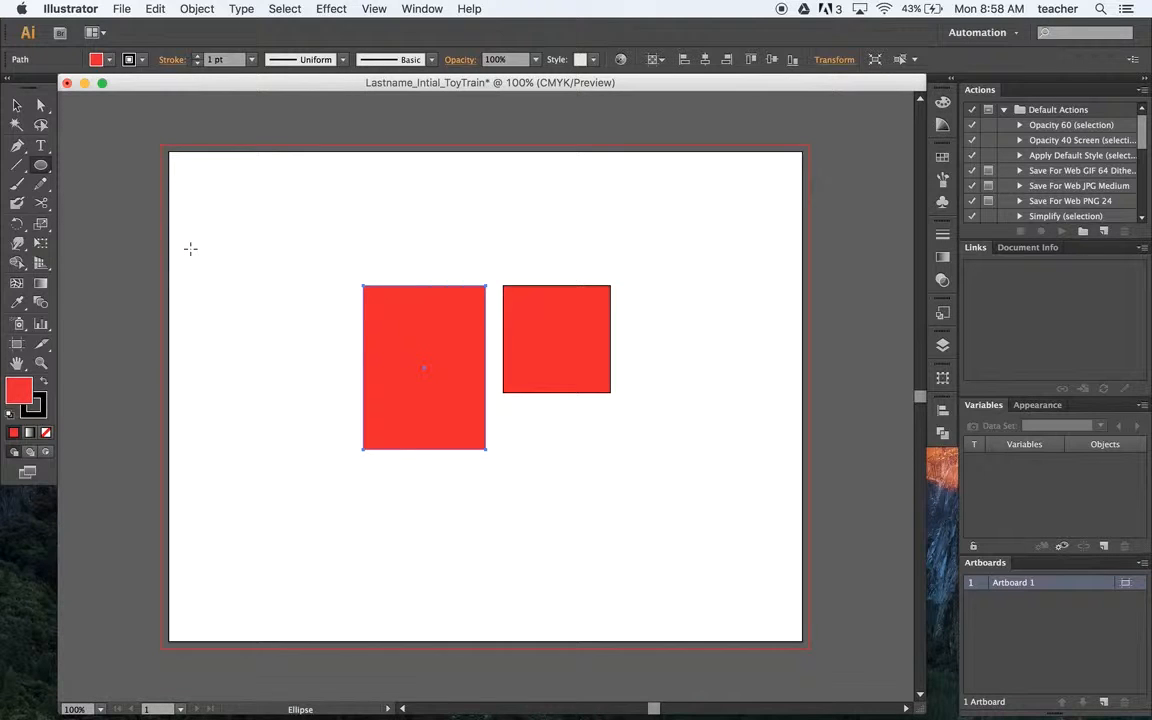
drag(190, 248, 327, 376)
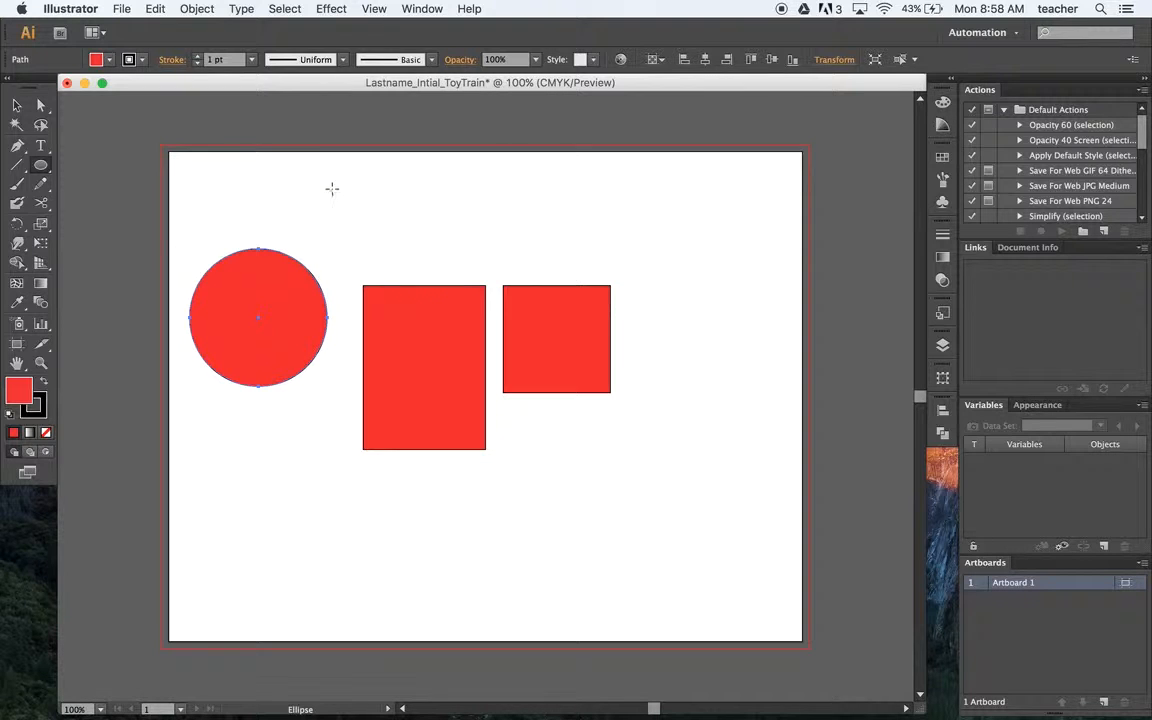
drag(319, 176, 567, 248)
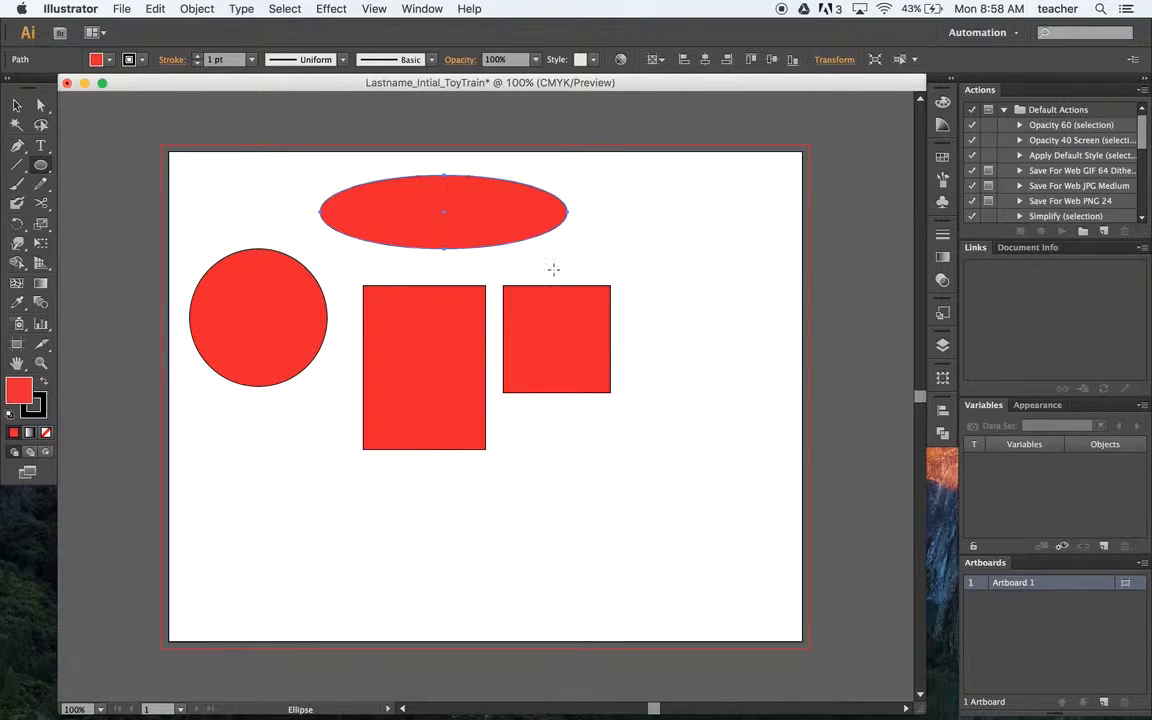
click(16, 105)
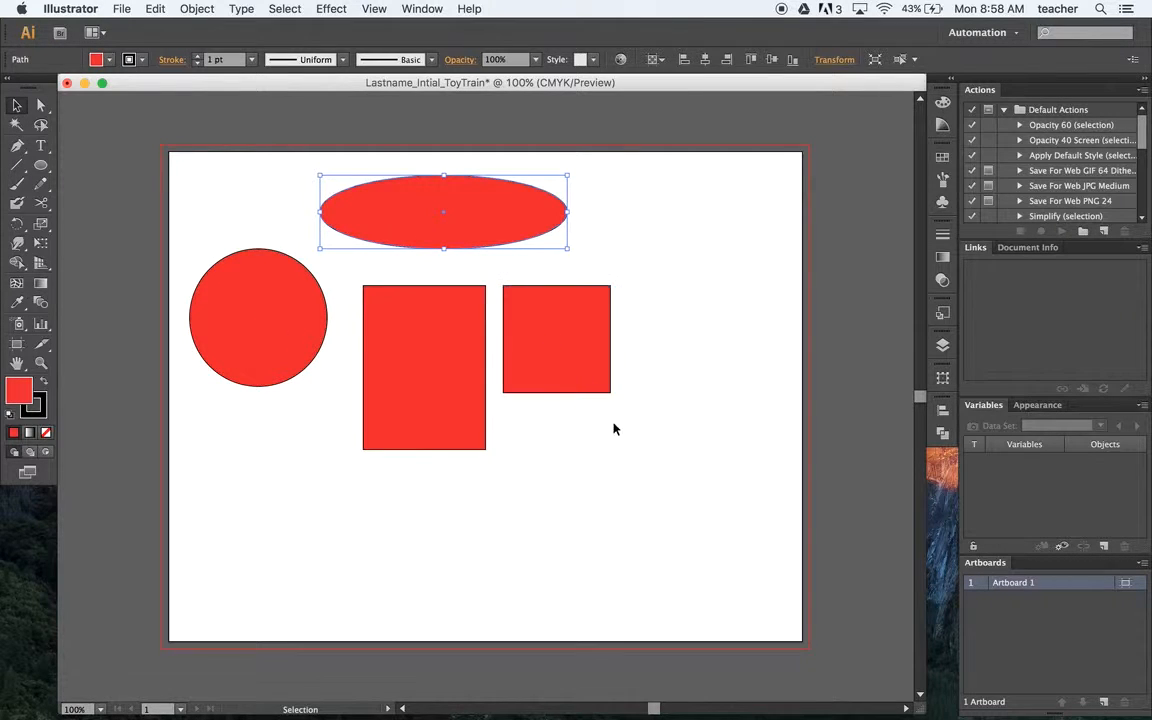
Draw a rounded rectangle below the circle in the lower part of the artboard.
click(44, 166)
click(45, 167)
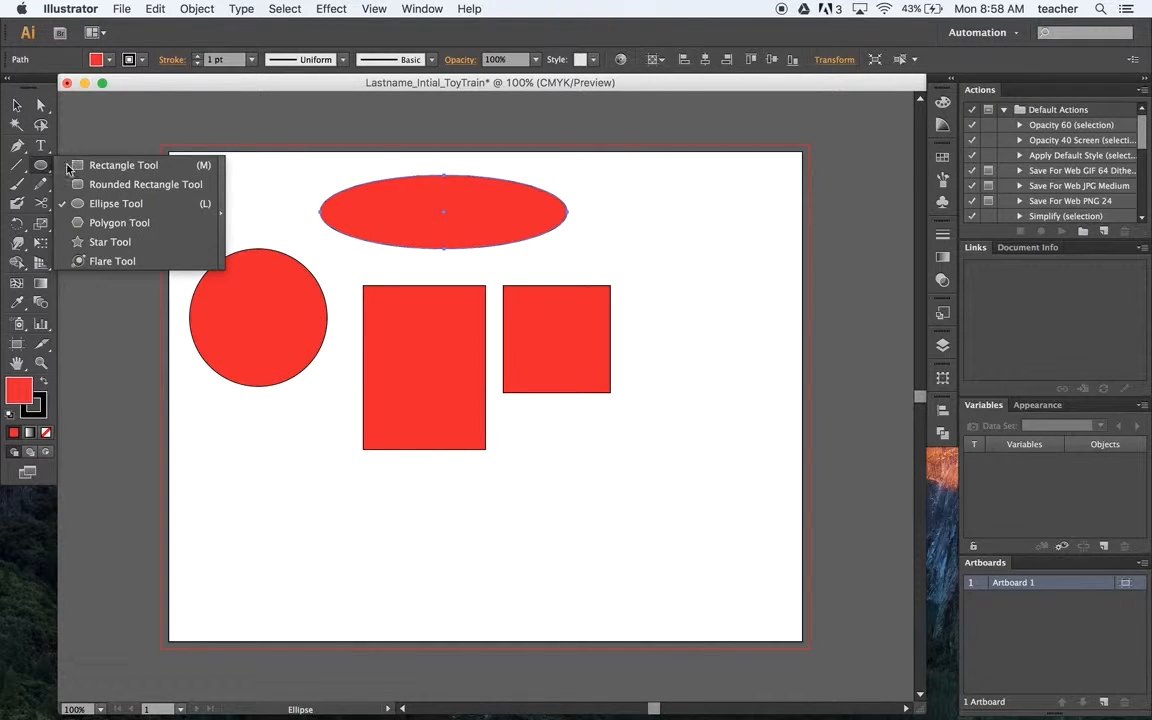
click(118, 186)
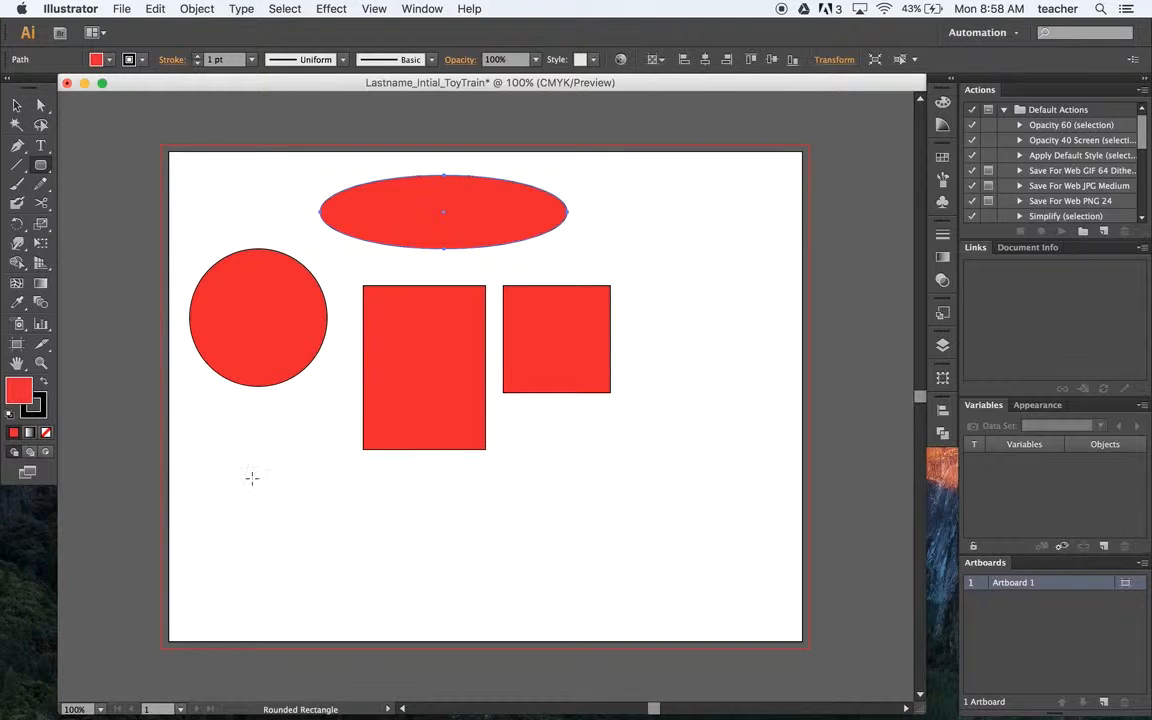
drag(240, 472, 377, 585)
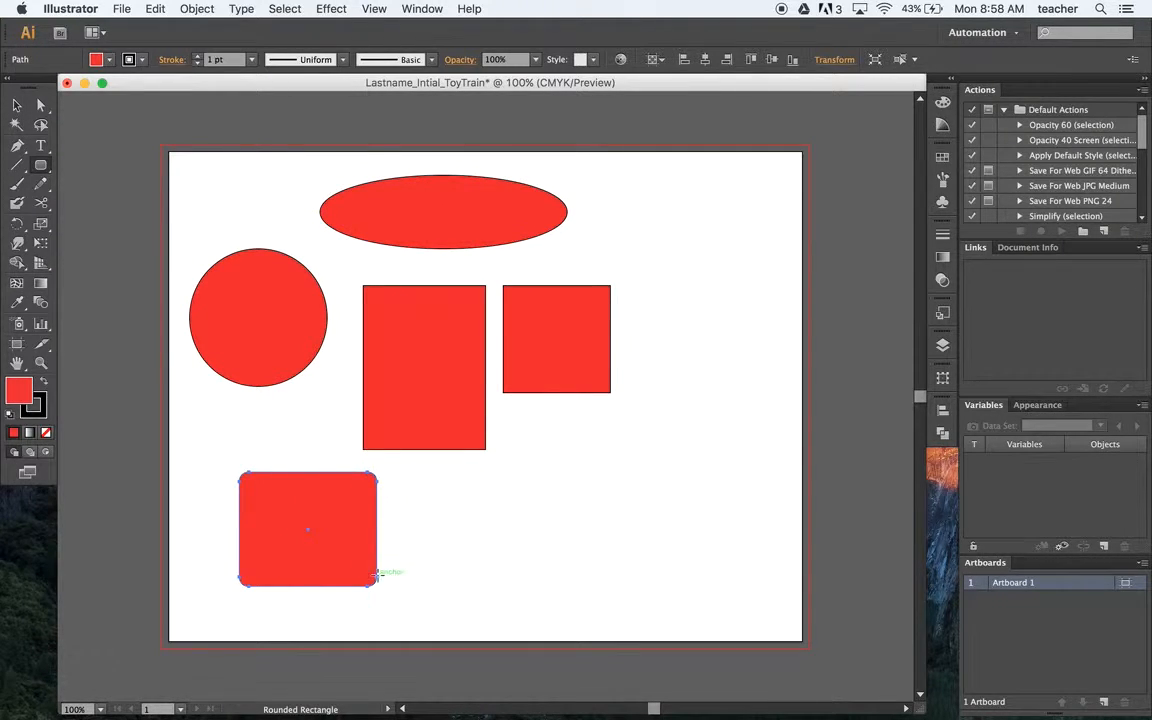
Draw a triangle overlapping the square's lower edge and a six-sided polygon with a 0.9915 in radius below it.
click(39, 168)
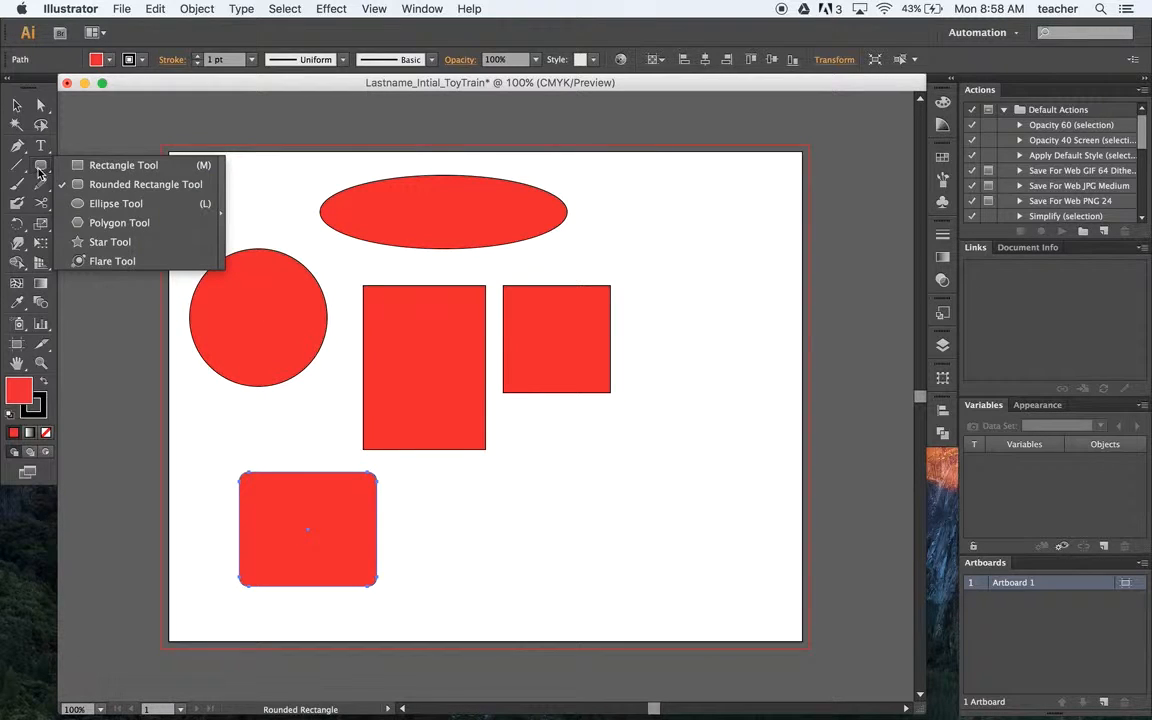
click(106, 224)
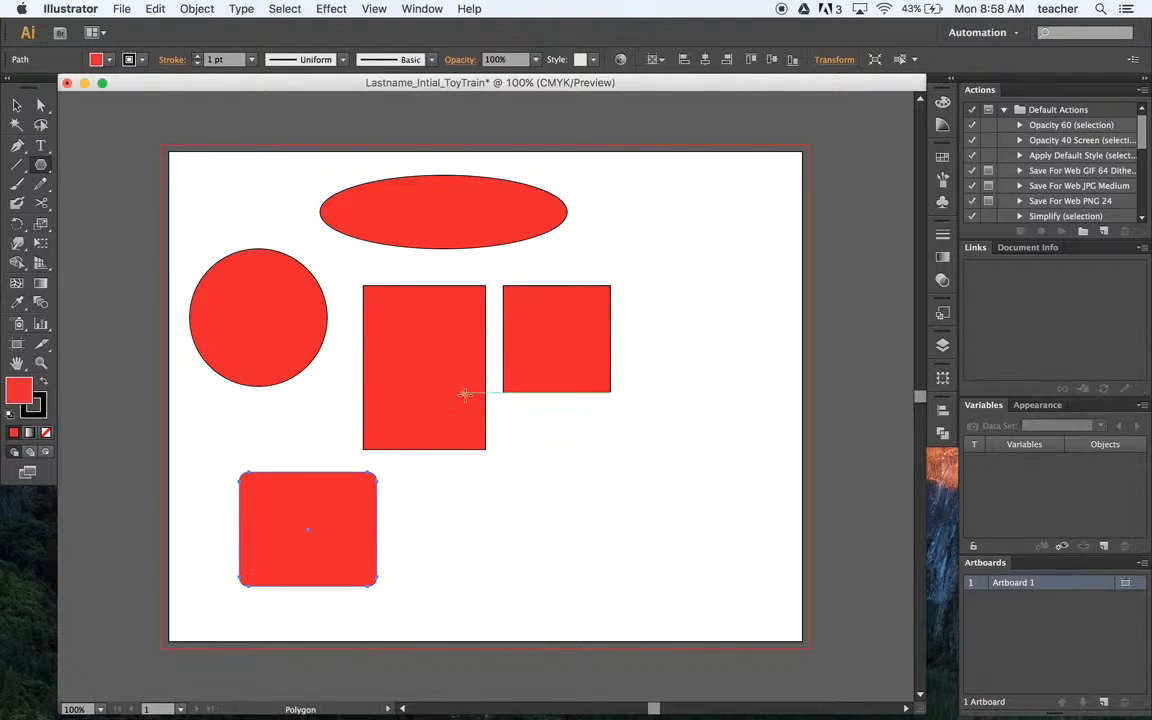
drag(547, 430, 592, 447)
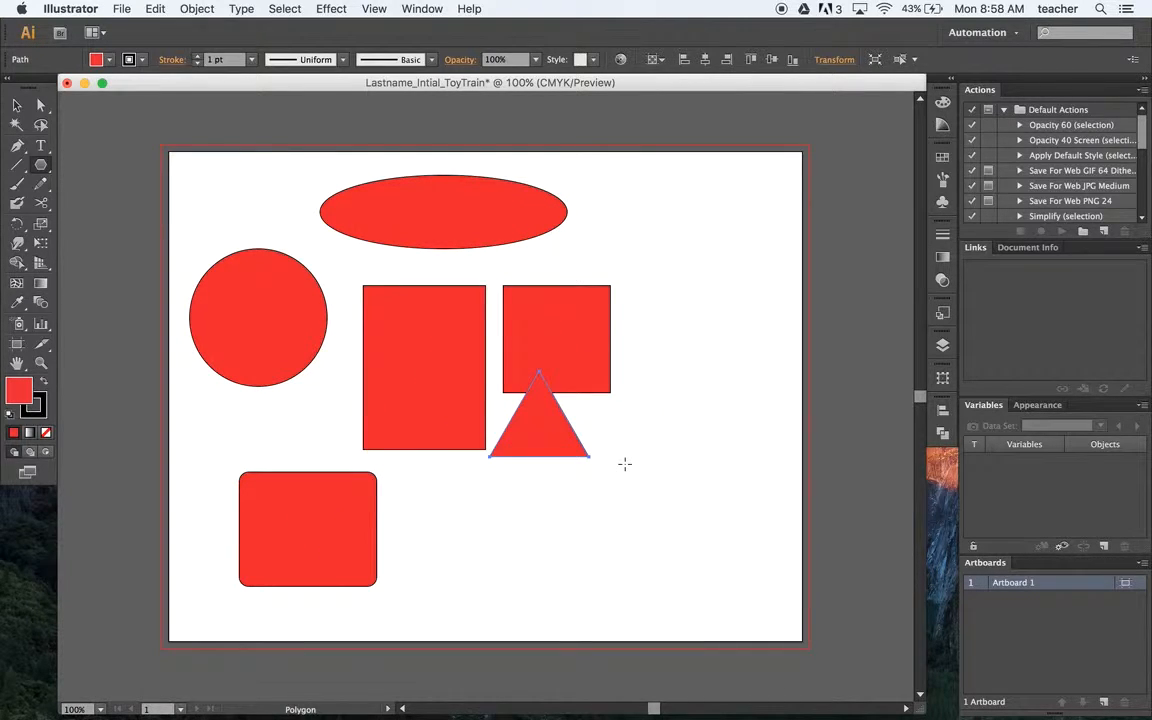
click(503, 521)
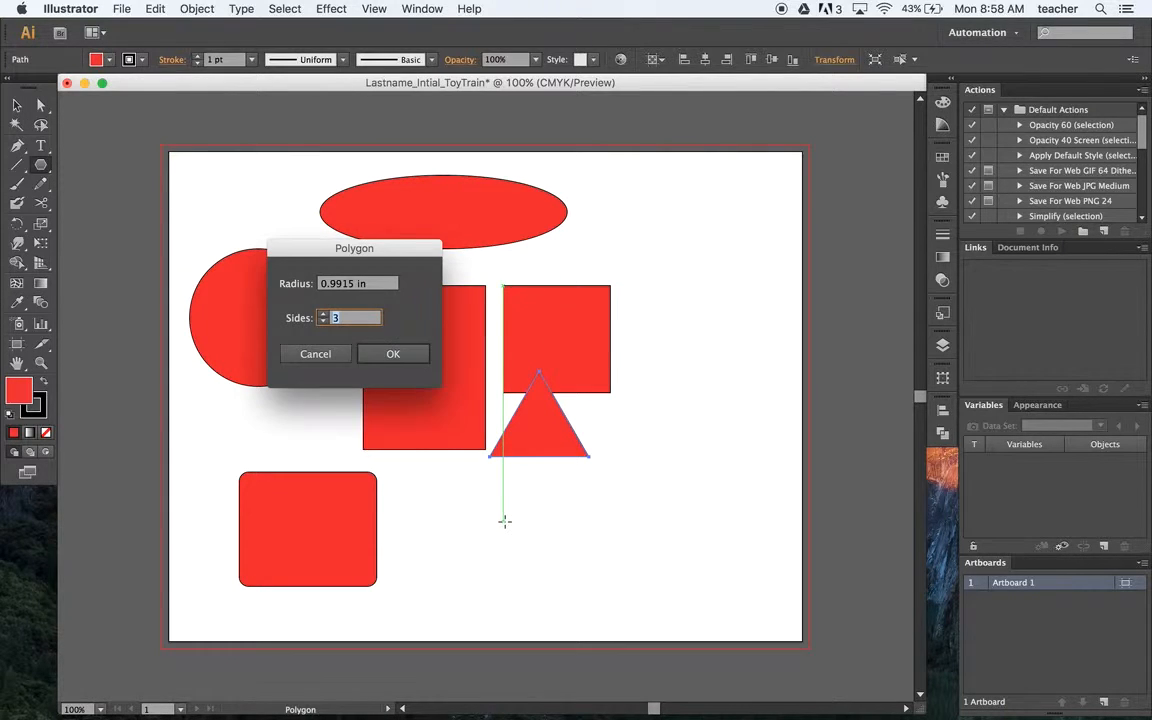
click(389, 354)
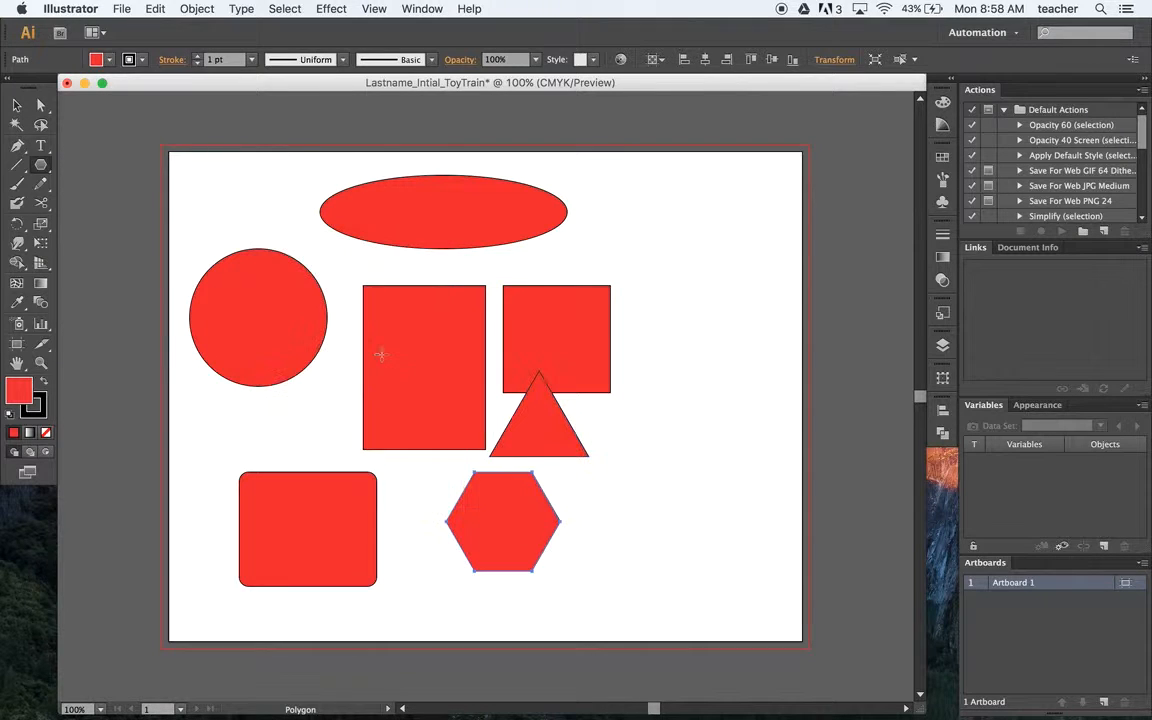
click(15, 104)
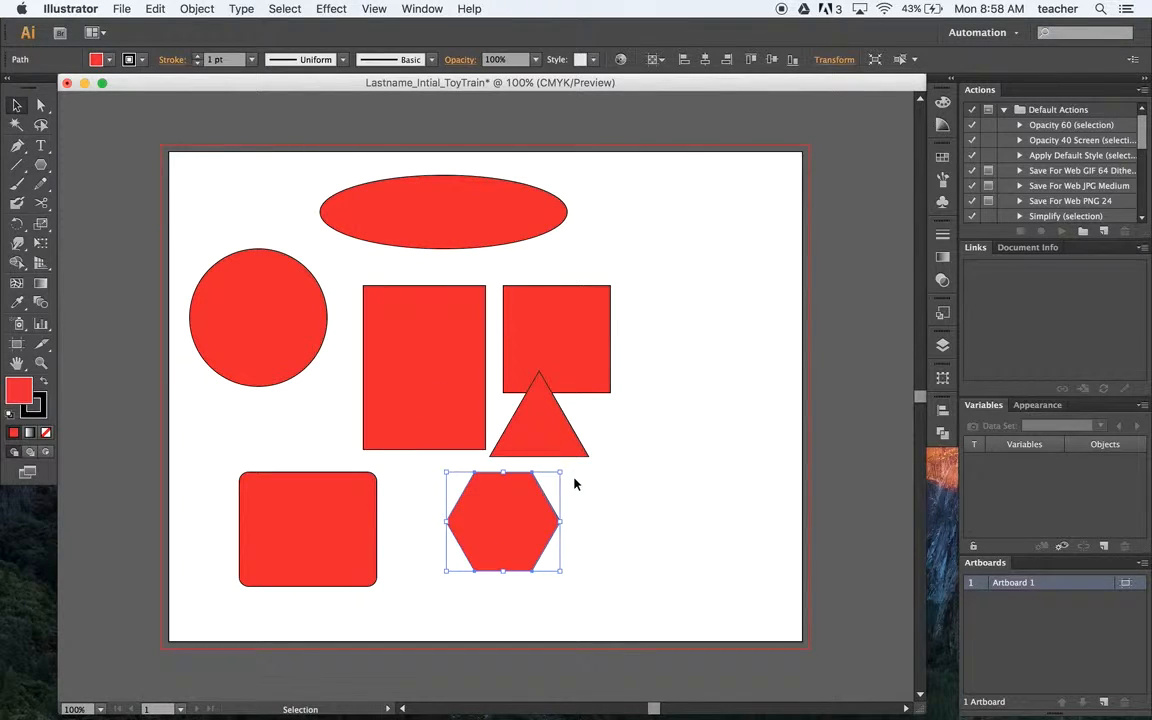
click(670, 590)
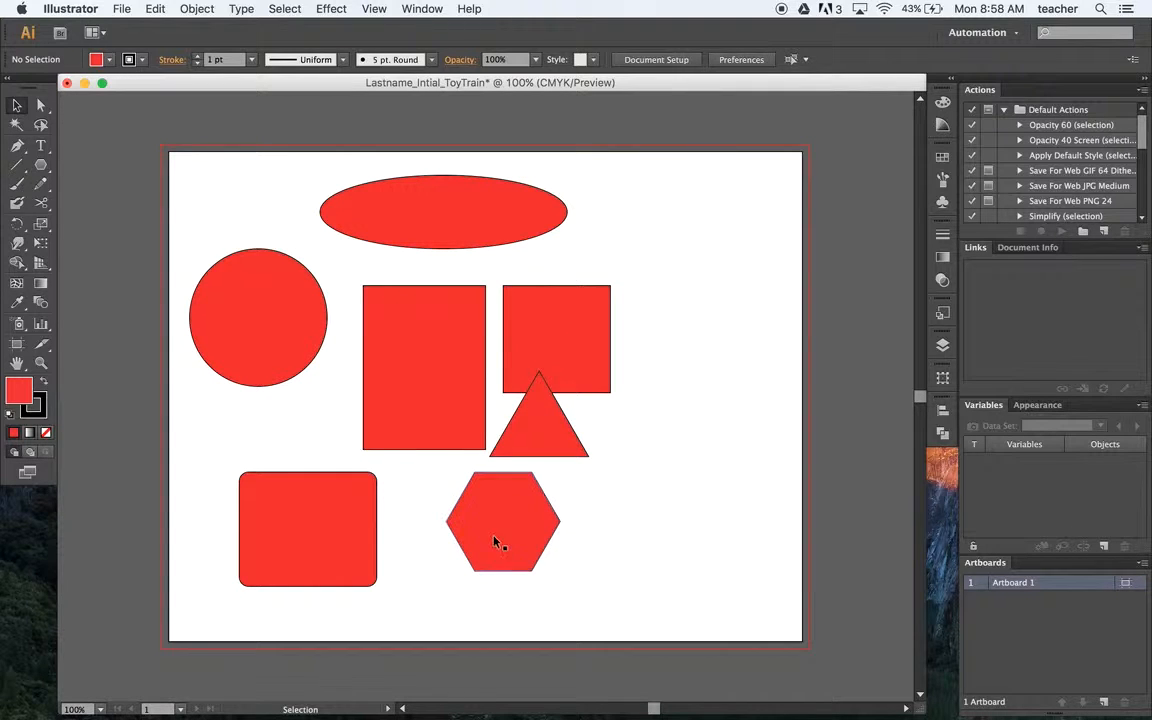
Delete the hexagon, the triangle and the square from the artboard.
click(528, 542)
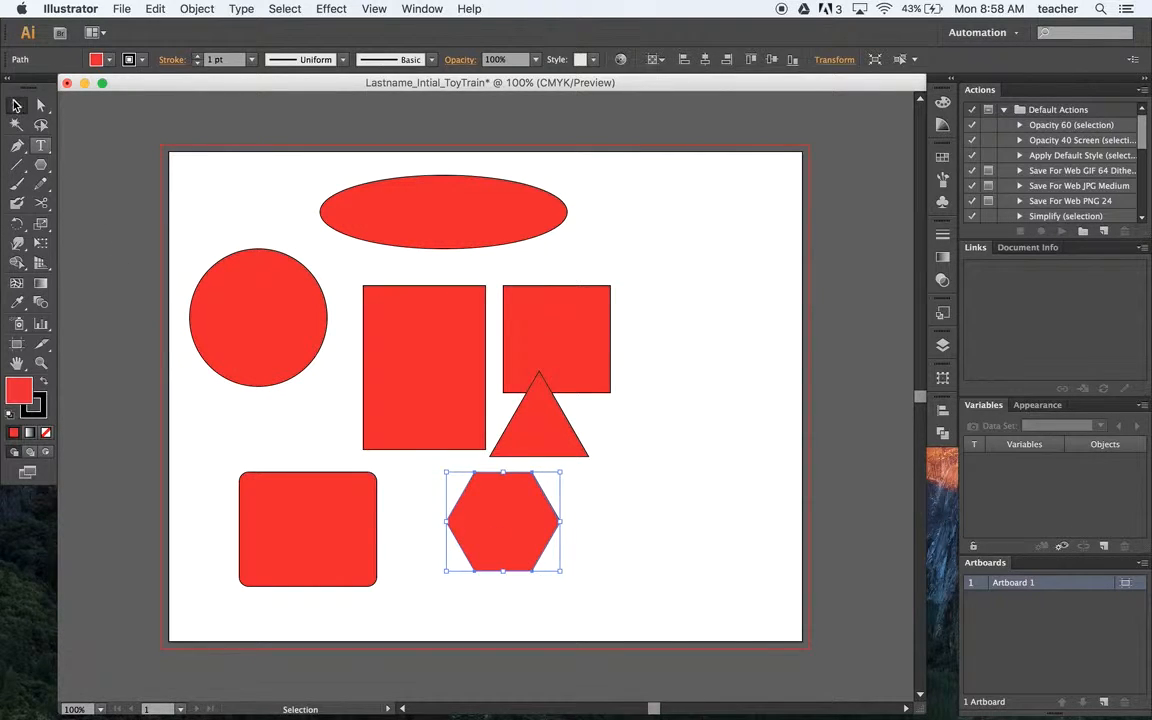
key(Delete)
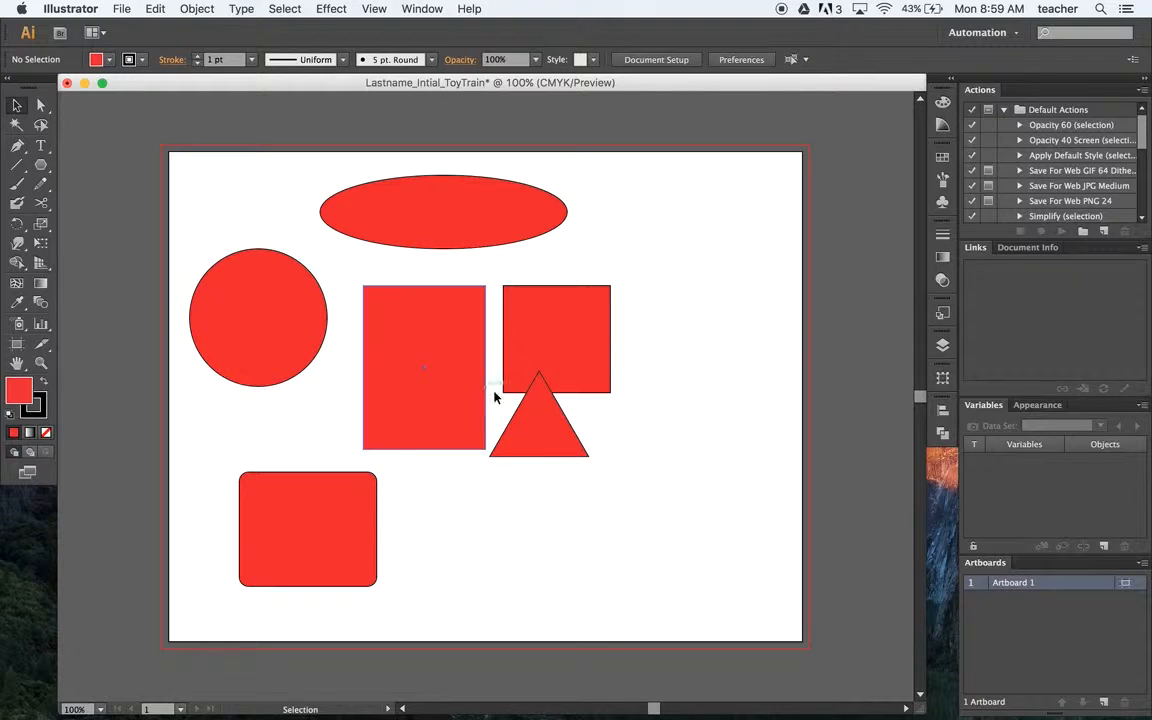
click(543, 447)
key(Delete)
click(586, 355)
key(Delete)
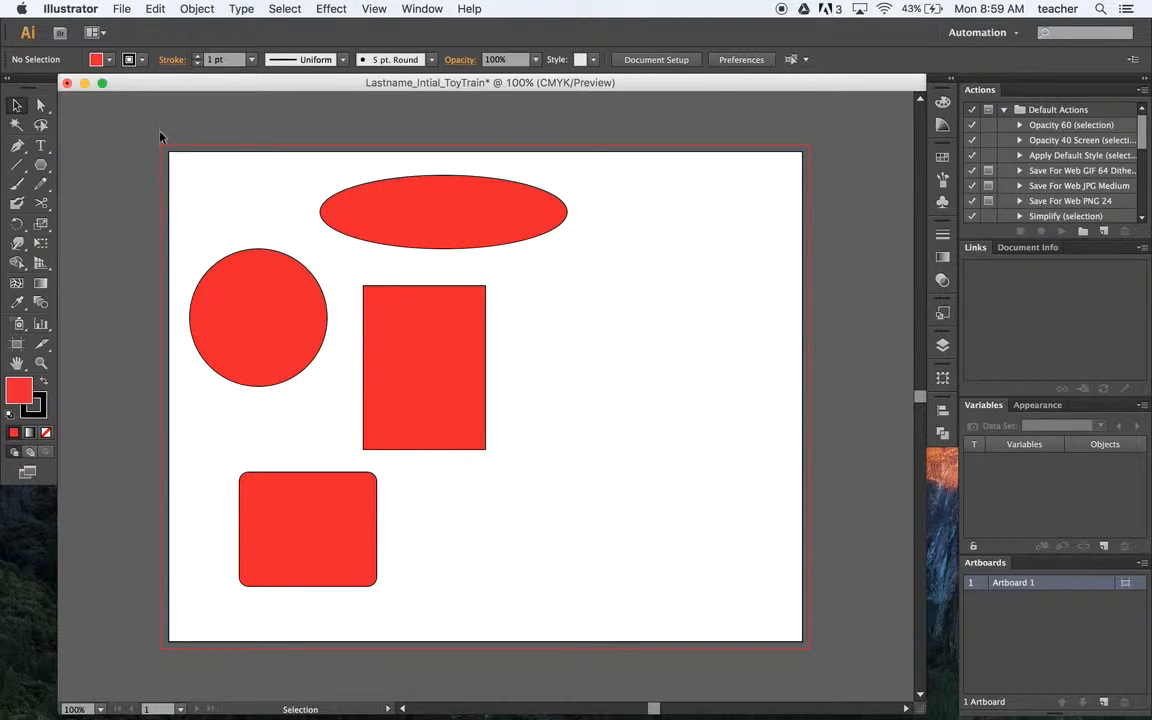
Delete the ellipse, circle, tall rectangle and rounded rectangle together from the artboard.
drag(155, 137, 662, 631)
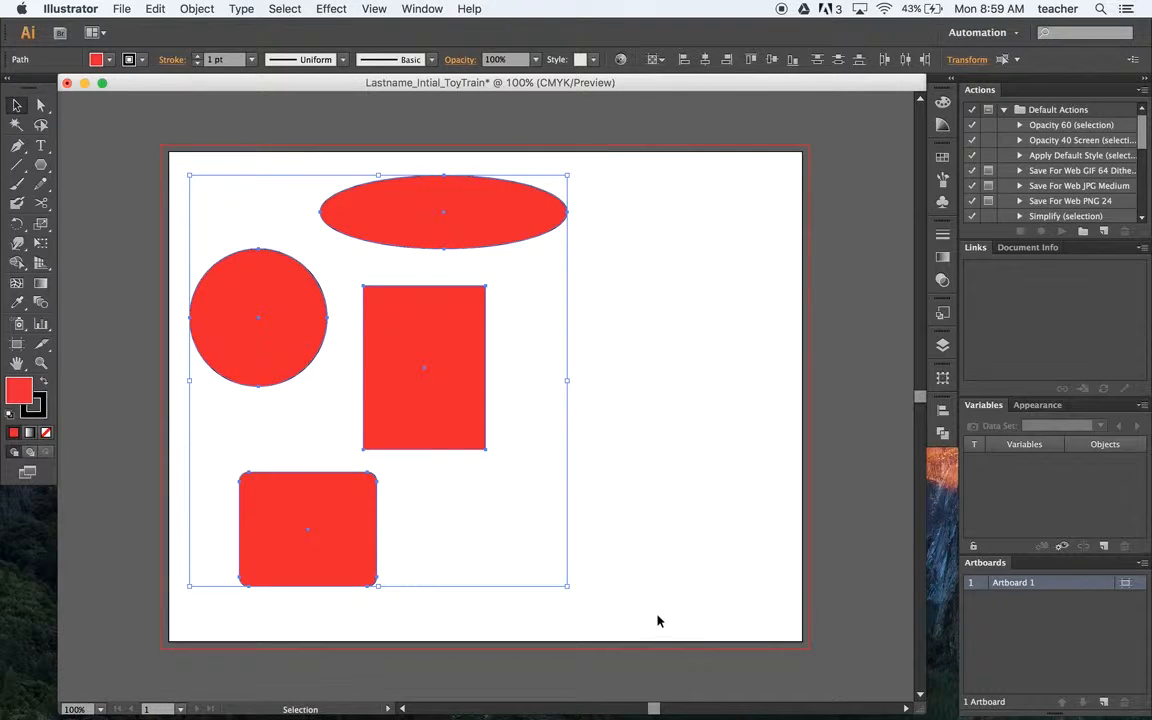
key(Delete)
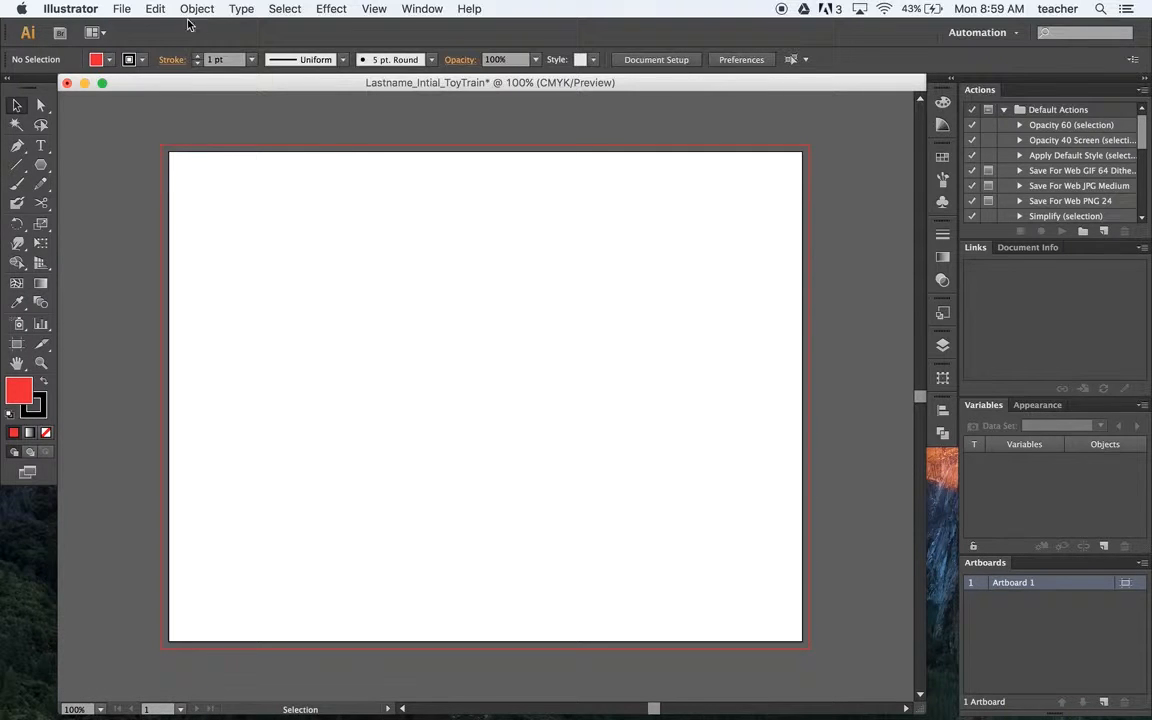
Undo the deletions one after another until the square, triangle and hexagon are restored as well.
click(152, 8)
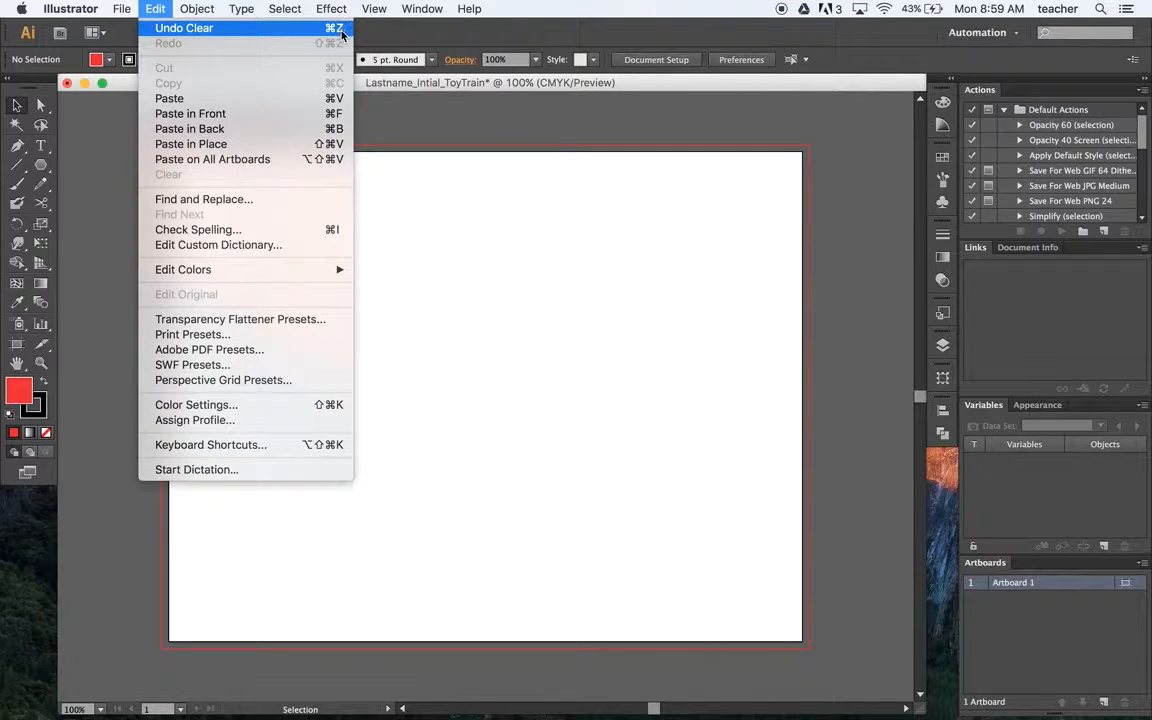
click(445, 273)
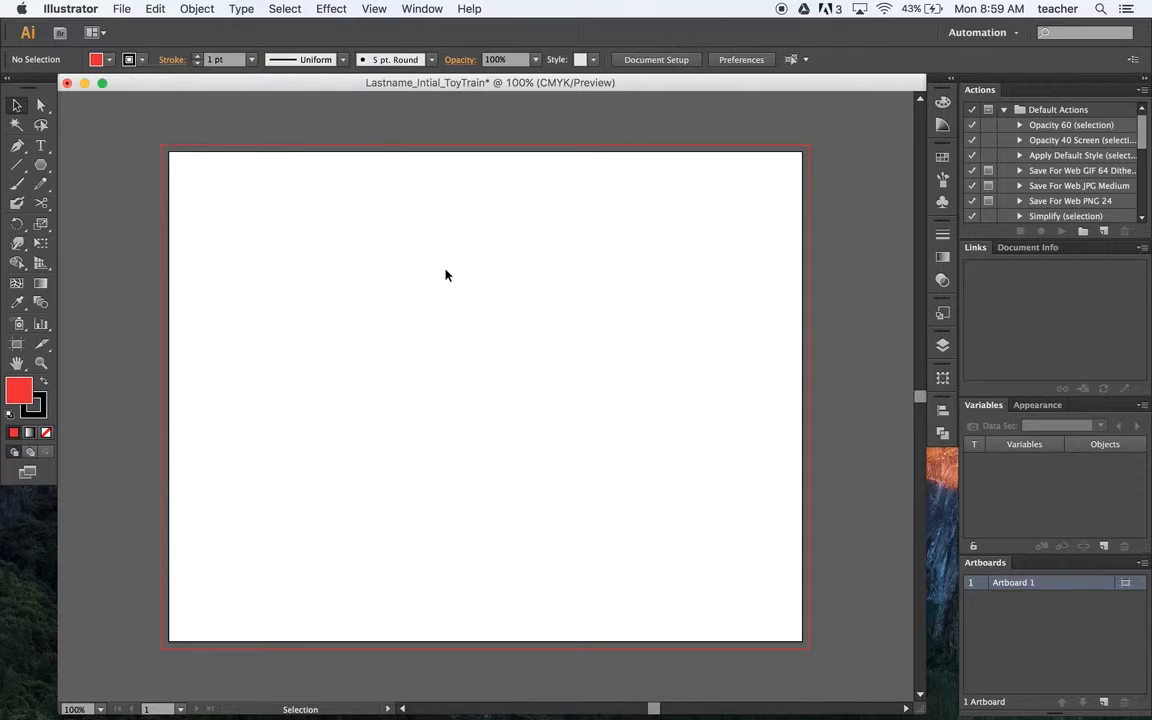
key(super+z)
click(658, 375)
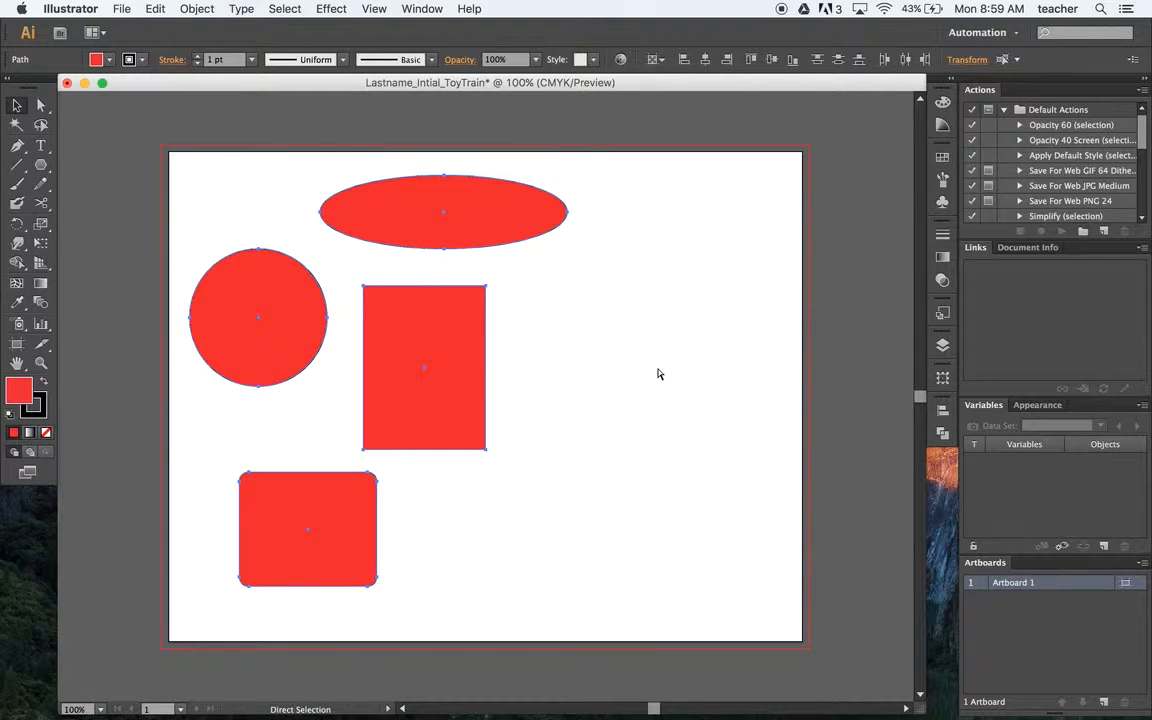
key(super+z)
key(super+z)
key(super+z)
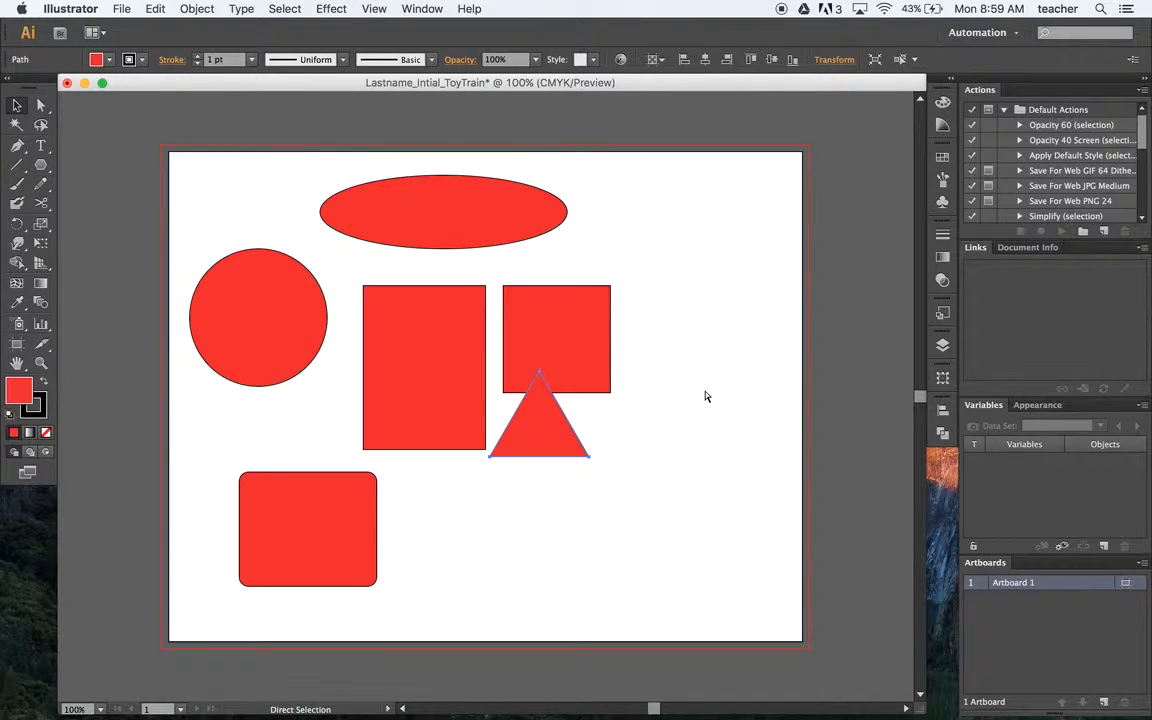
key(super+shift+z)
key(v)
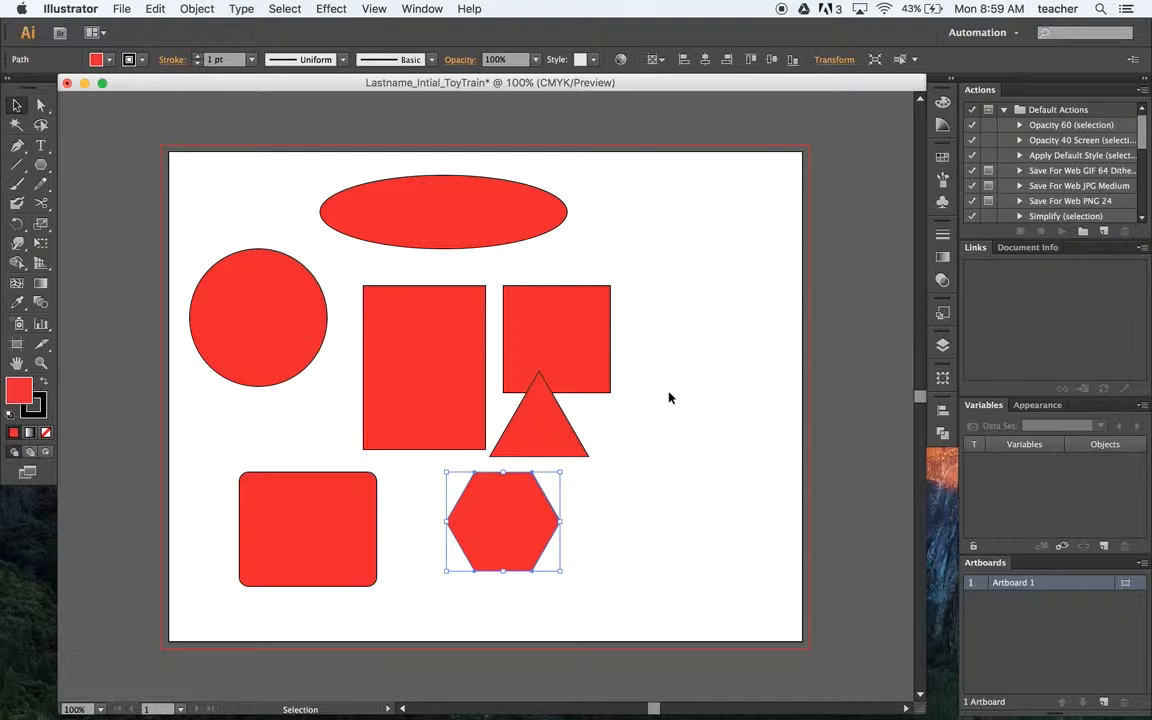
Select every shape on the artboard and delete them all at once.
click(644, 474)
key(super+a)
key(Delete)
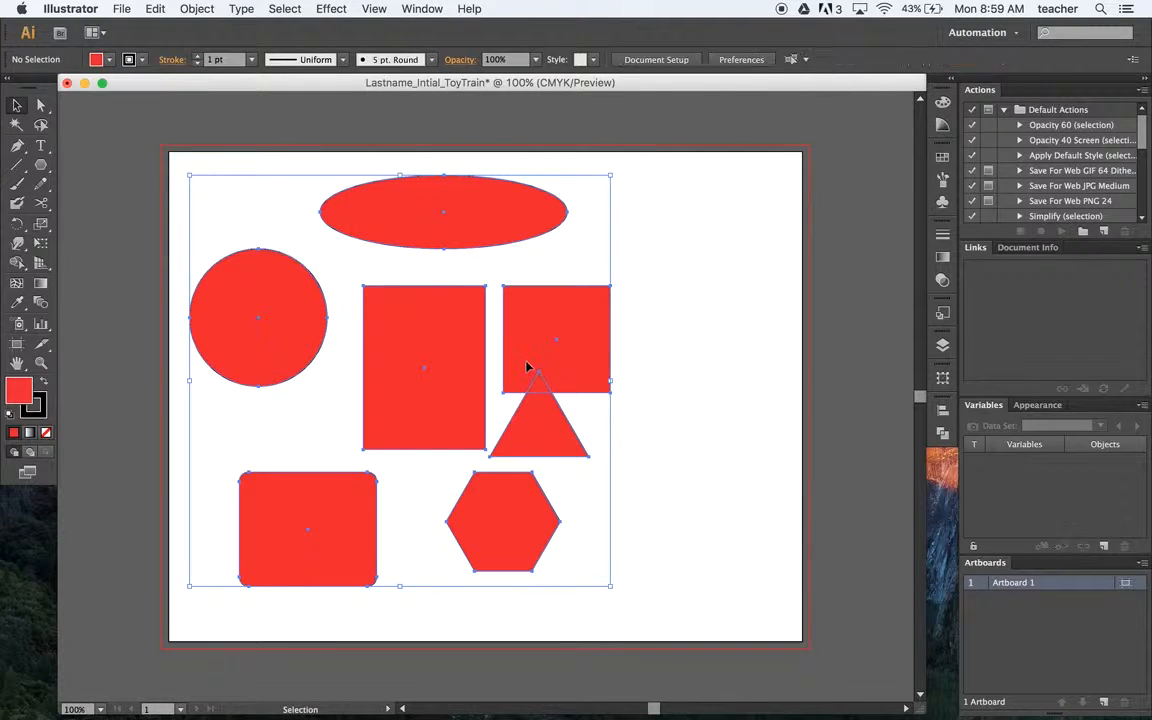
Draw a CMYK Cyan rectangle for the sky that covers the artboard except for a thin, even white border.
drag(40, 165, 80, 166)
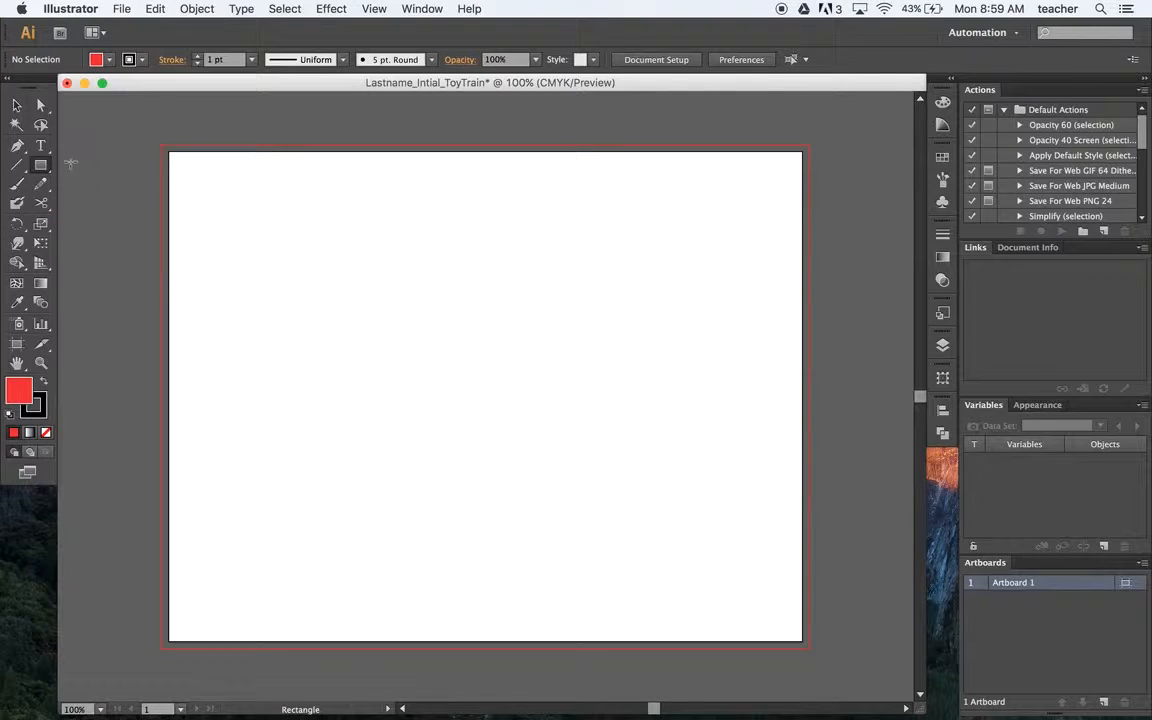
click(96, 59)
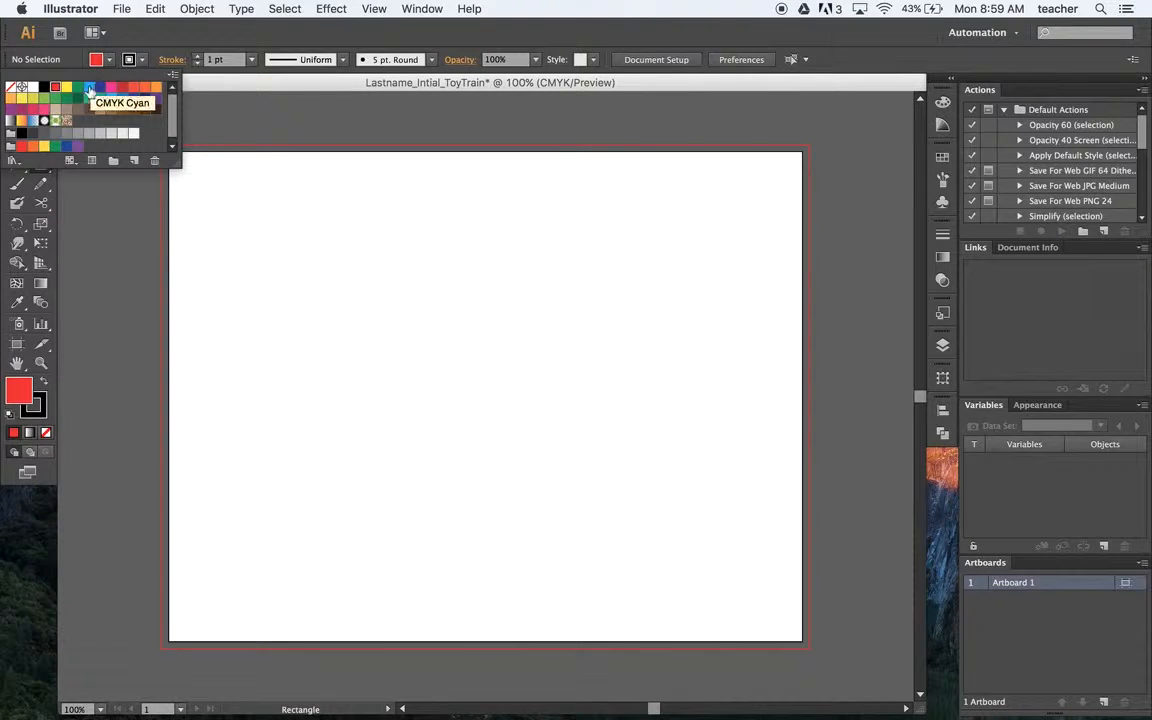
click(89, 87)
click(187, 151)
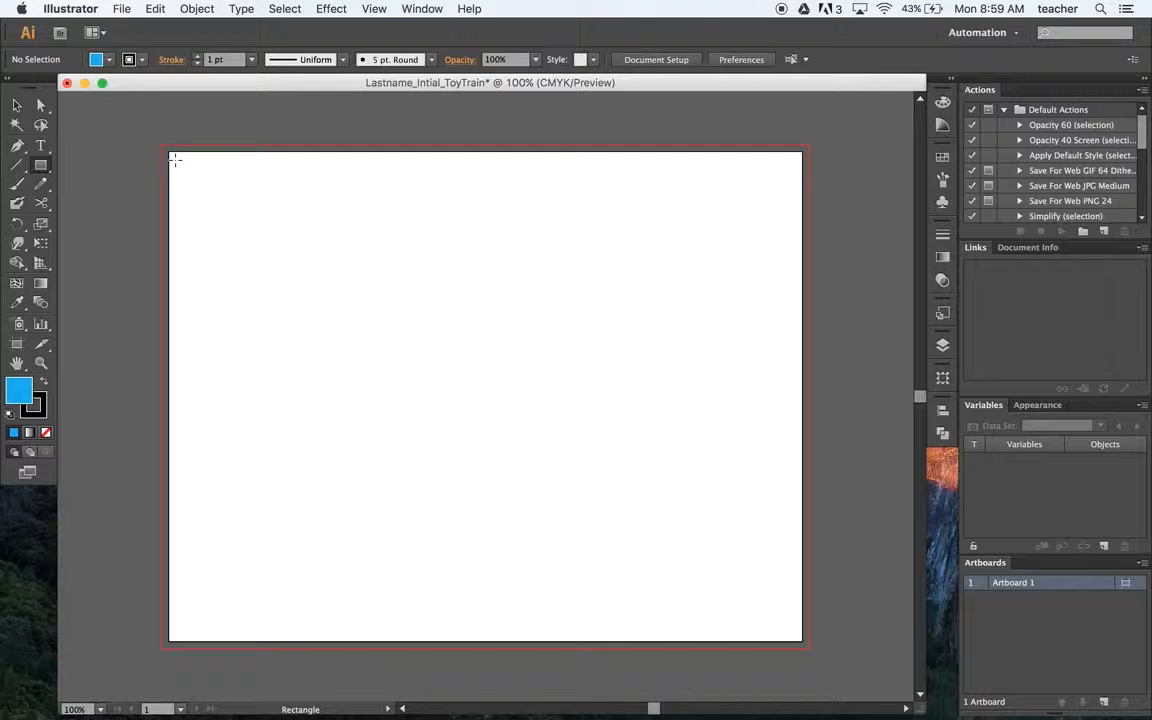
drag(176, 158, 797, 636)
key(v)
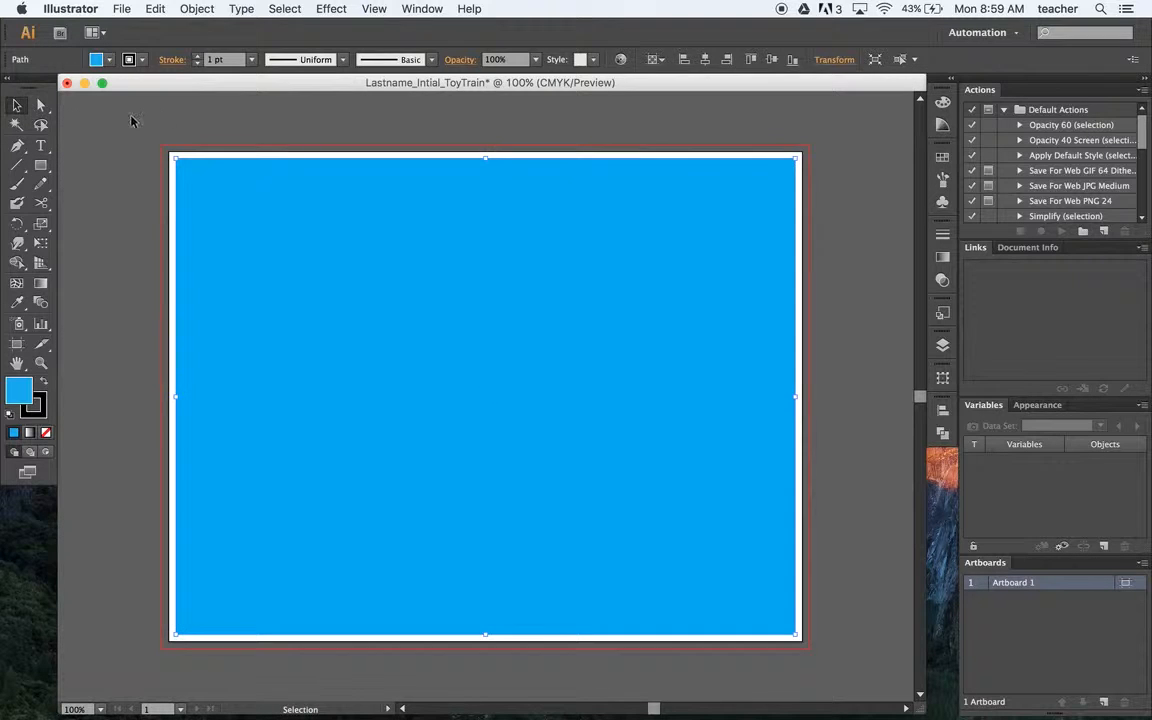
click(180, 149)
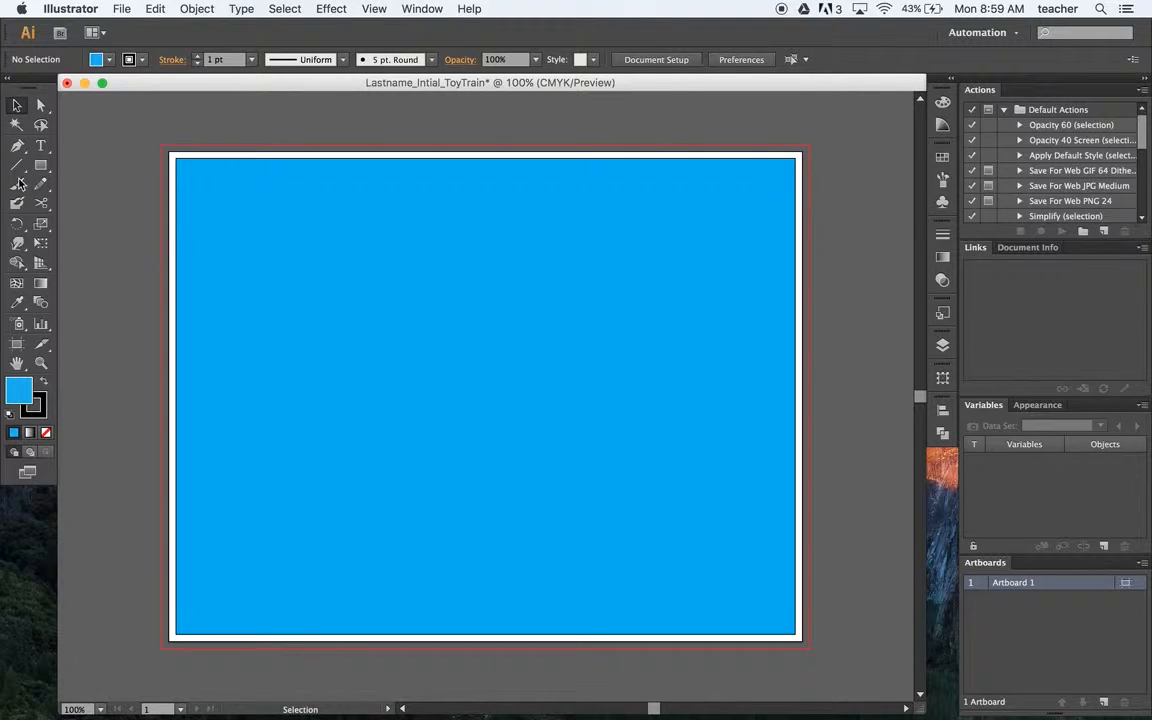
Draw a green (C=85 M=10 Y=100 K=10) ground rectangle across the full width of the sky's bottom part.
drag(41, 165, 80, 168)
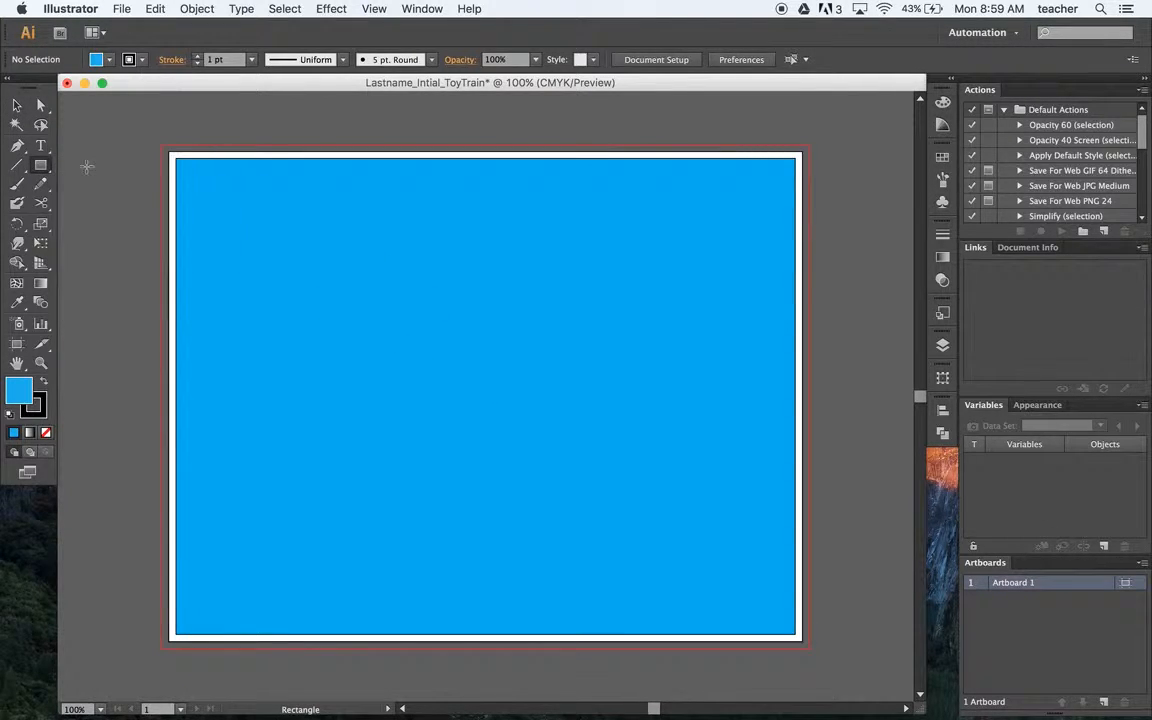
click(111, 61)
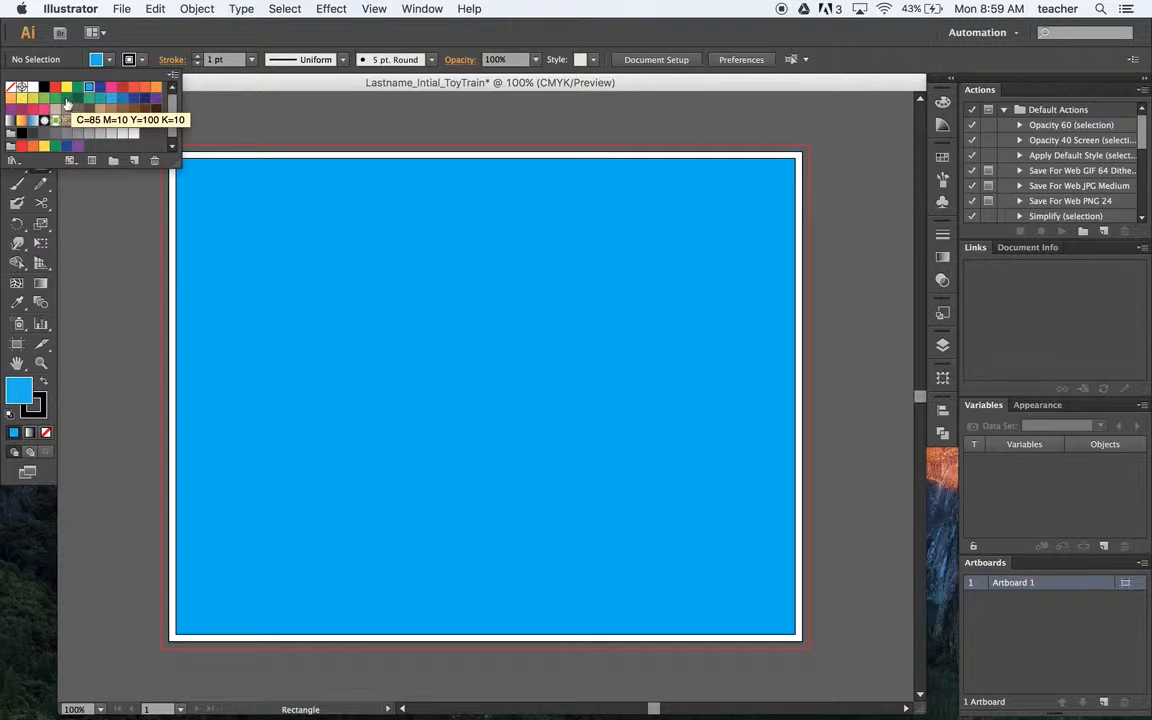
click(66, 97)
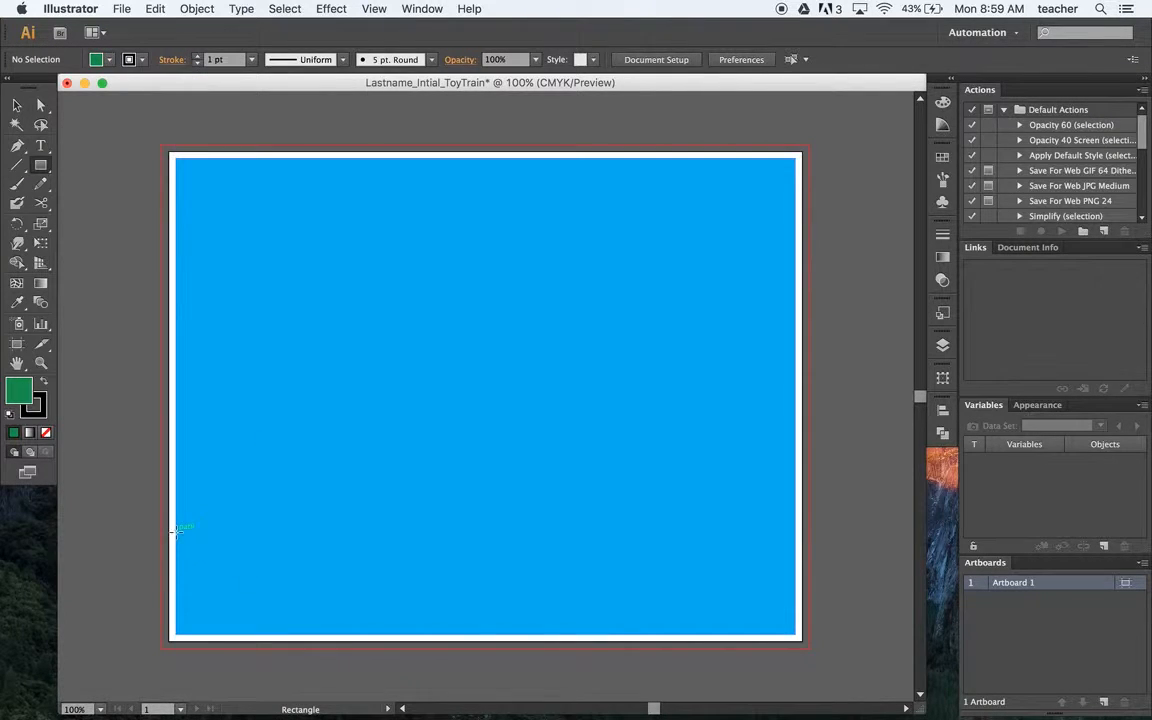
drag(175, 530, 797, 633)
click(97, 59)
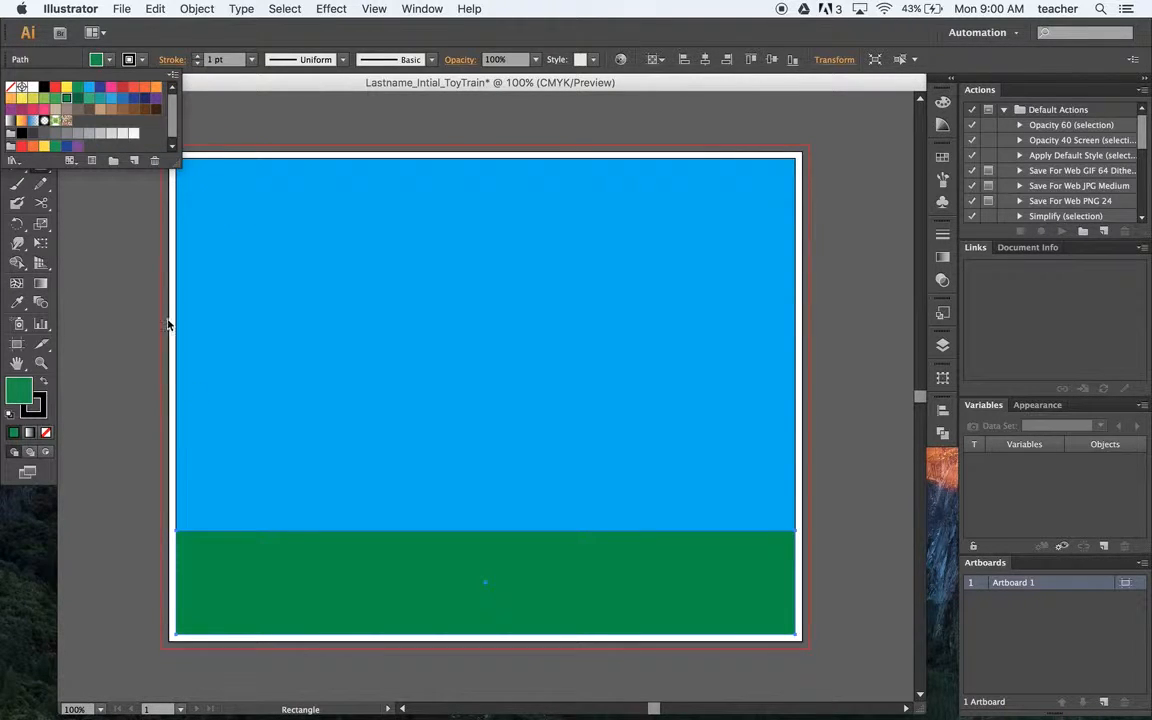
click(100, 109)
click(195, 441)
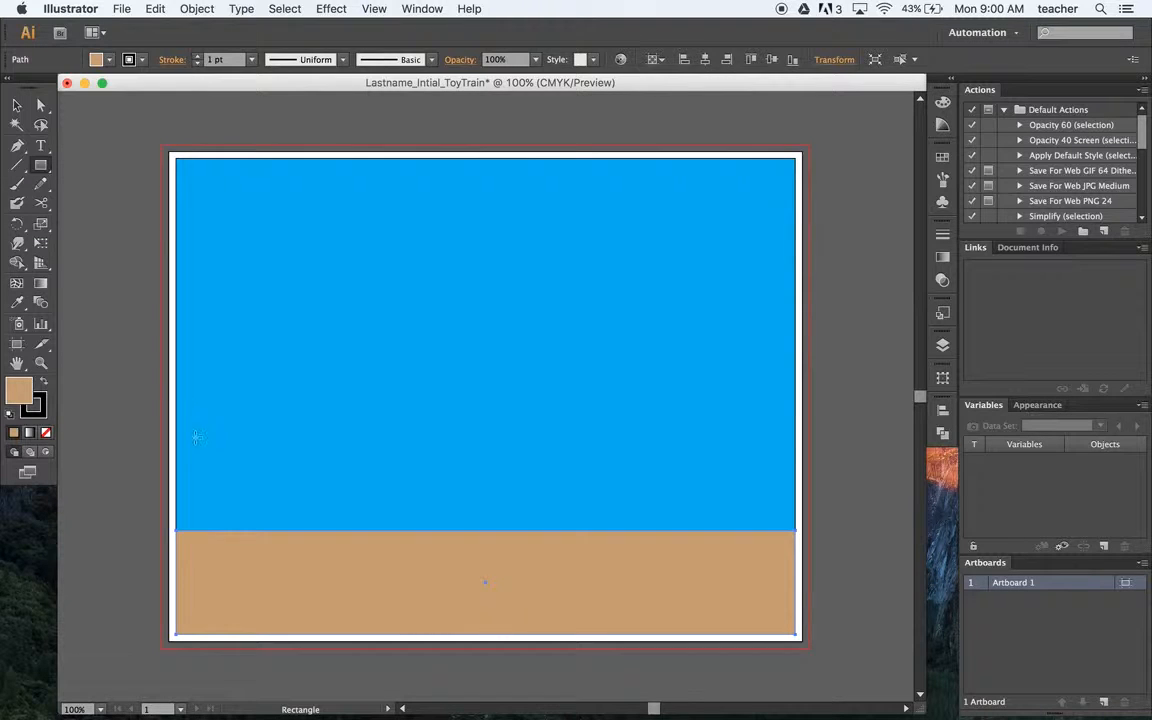
key(super+z)
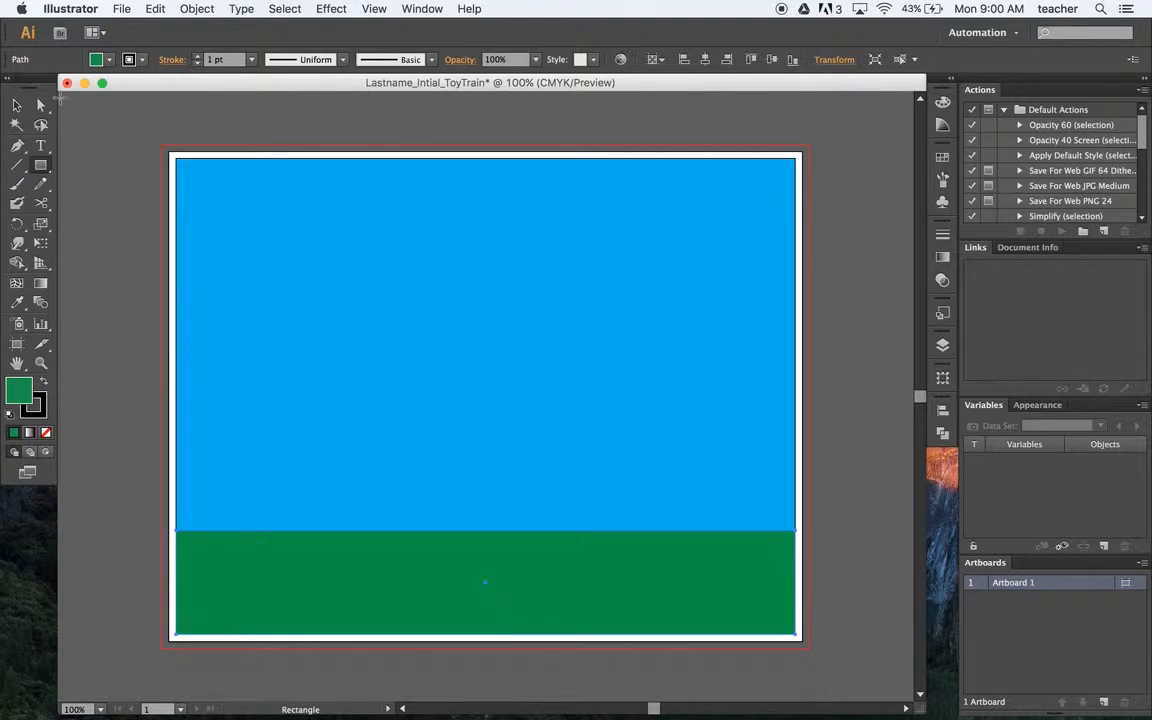
Draw a thin tan (C=25 M=40 Y=65 K=0) strip along the top edge of the green ground, spanning its full width.
click(17, 104)
click(90, 116)
click(108, 59)
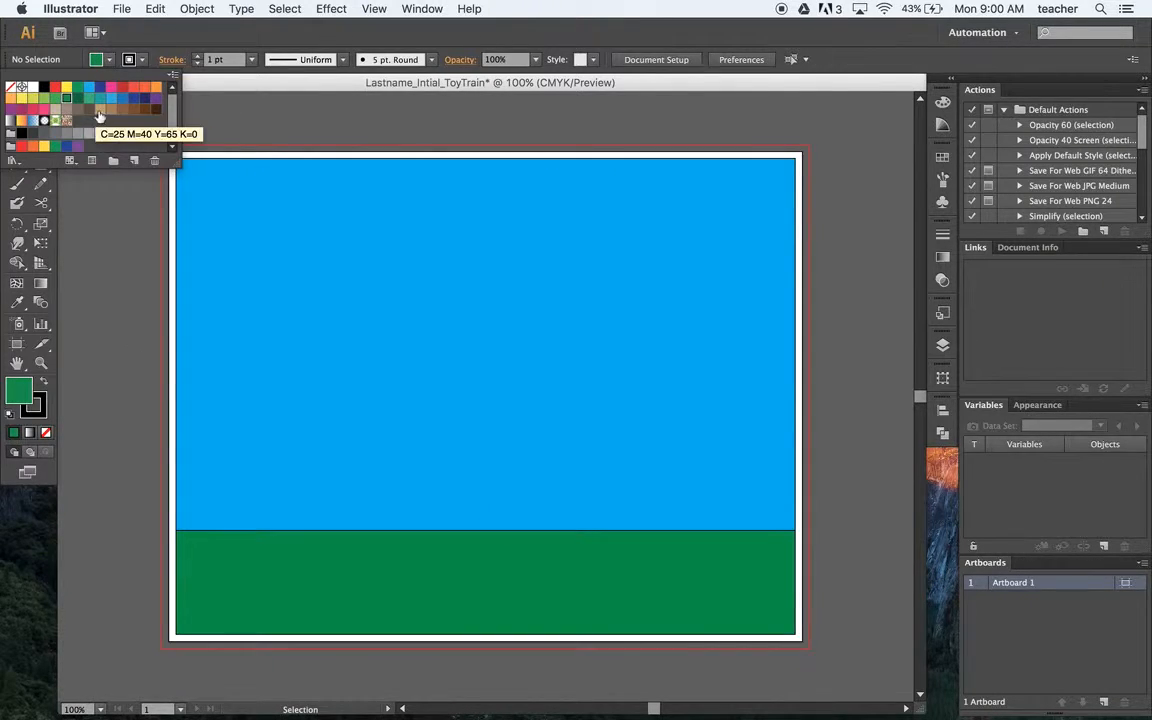
click(99, 117)
click(41, 166)
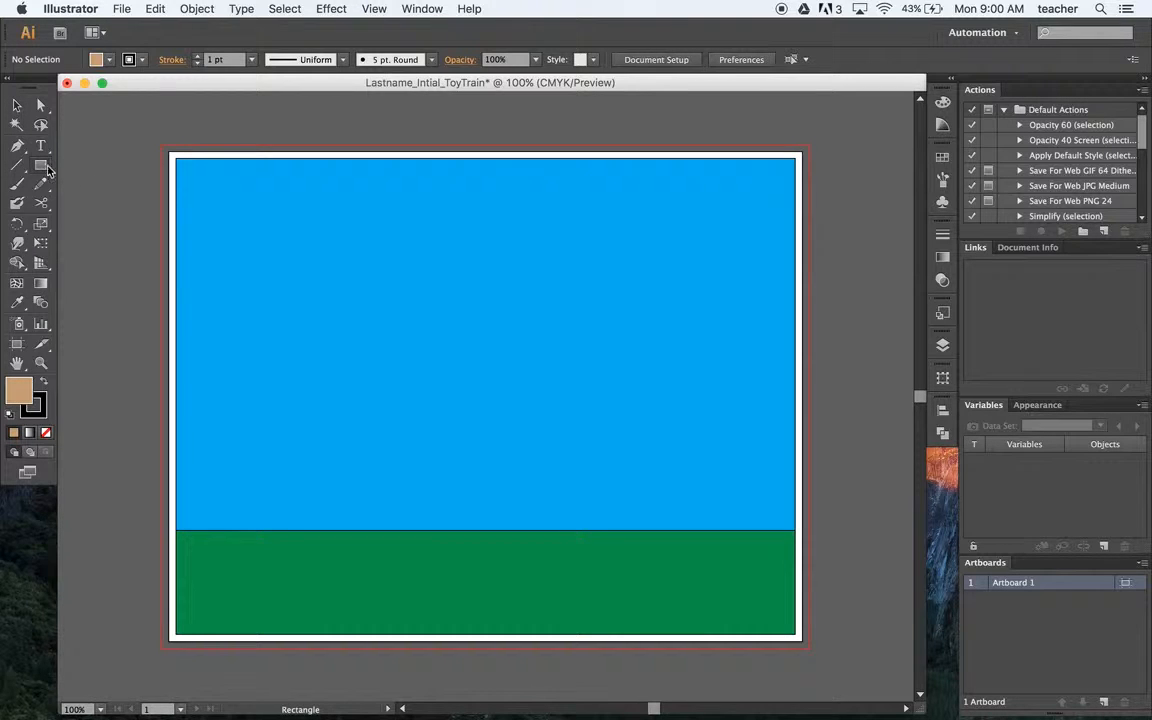
drag(178, 514, 795, 530)
click(16, 104)
click(260, 275)
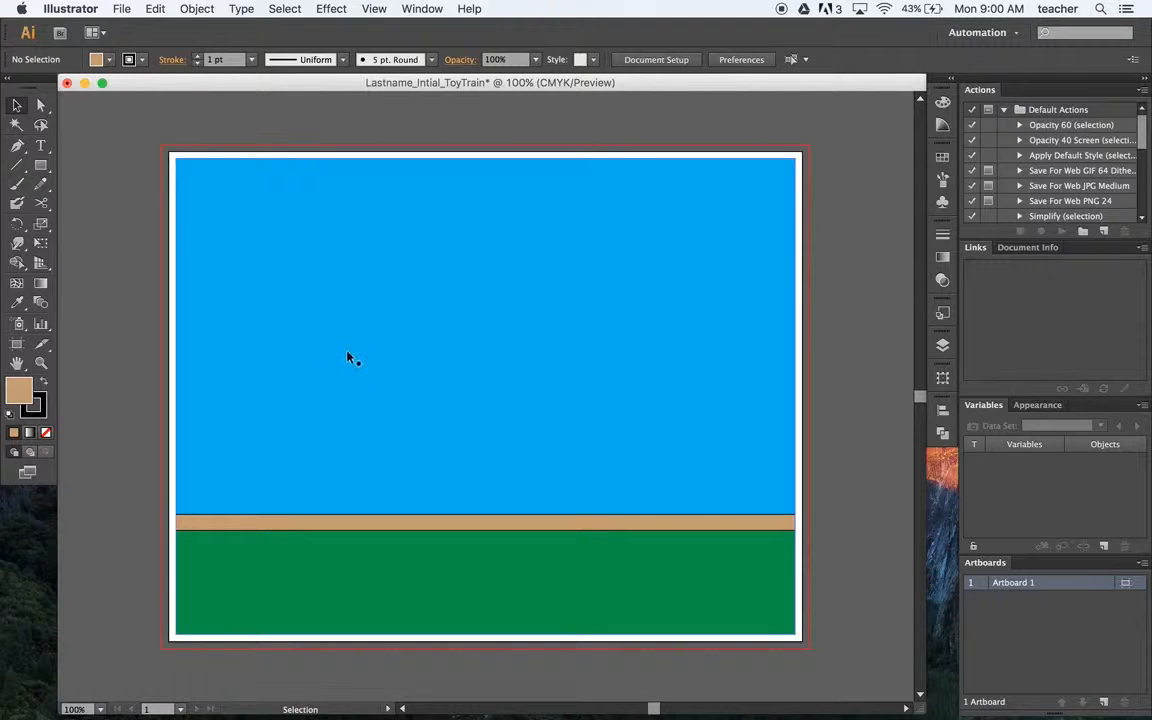
Draw a wide red rectangle as the train body, a little above the tan strip in the left half of the sky.
click(41, 166)
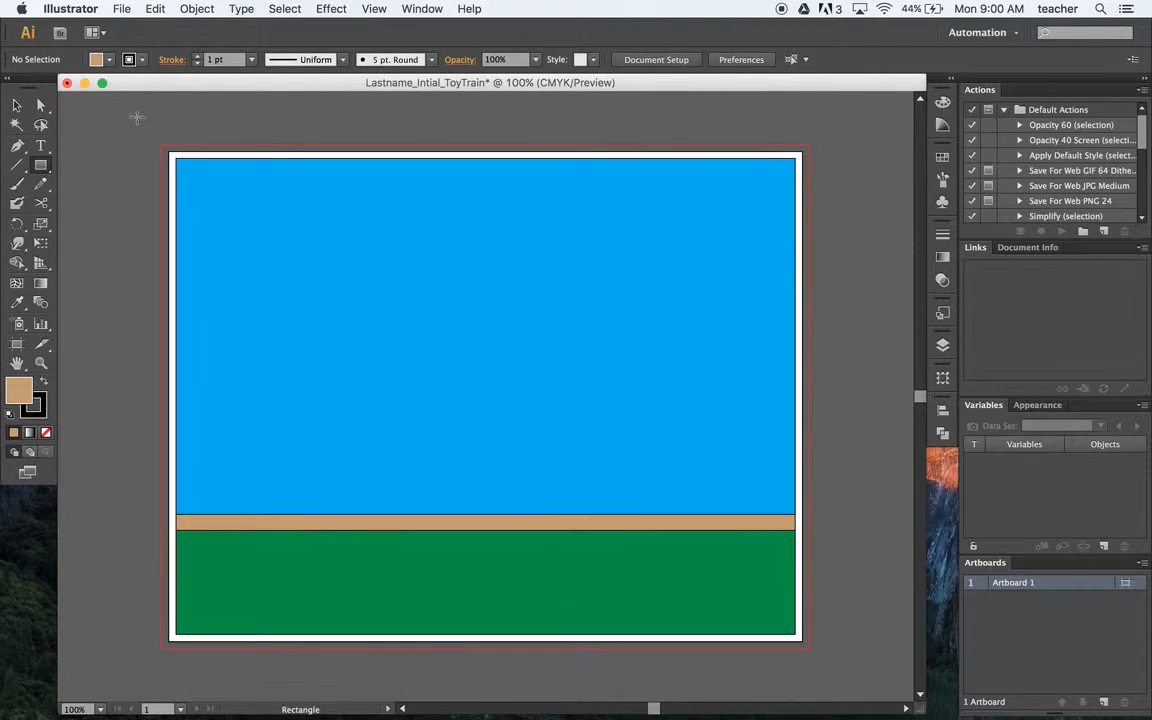
click(106, 60)
click(56, 88)
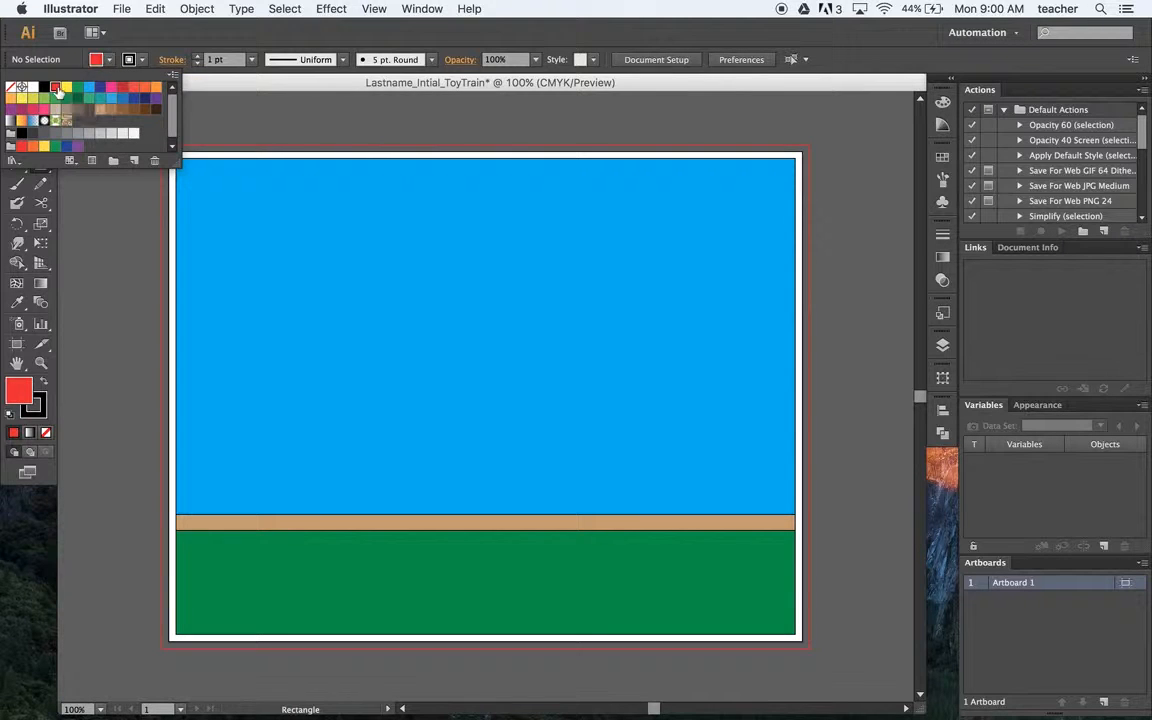
click(272, 381)
drag(260, 369, 455, 482)
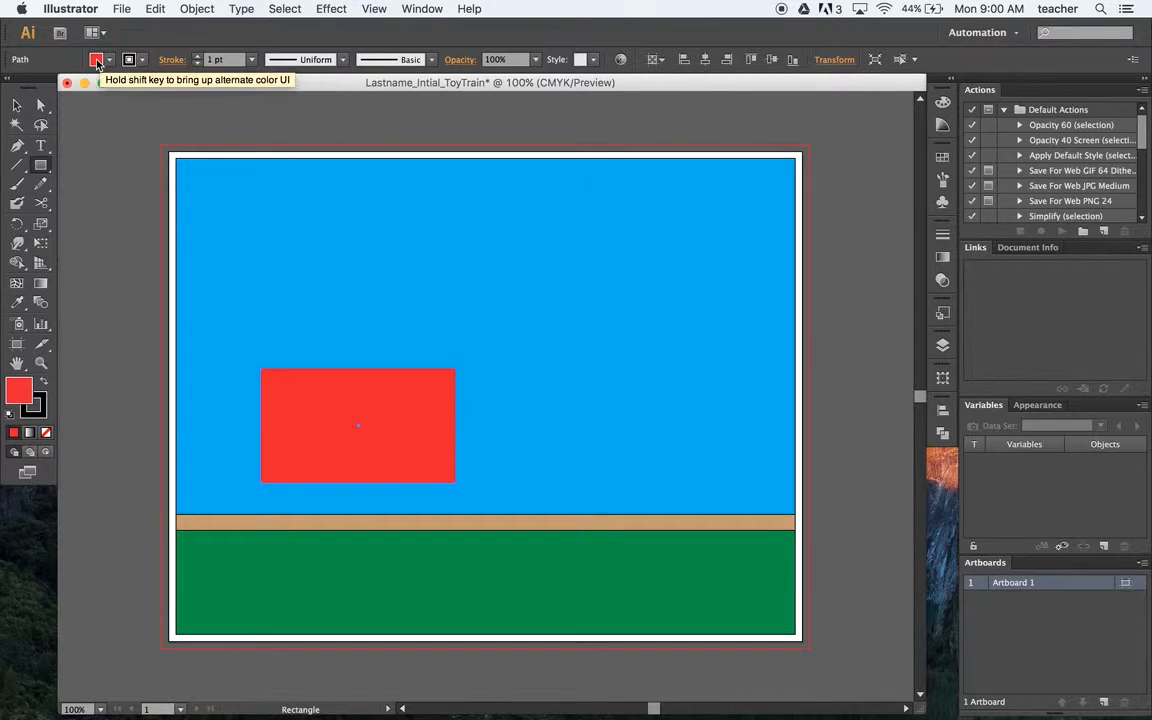
click(17, 106)
click(110, 120)
Draw a nearly square yellow cab overlapping the upper right corner of the red train body.
click(109, 59)
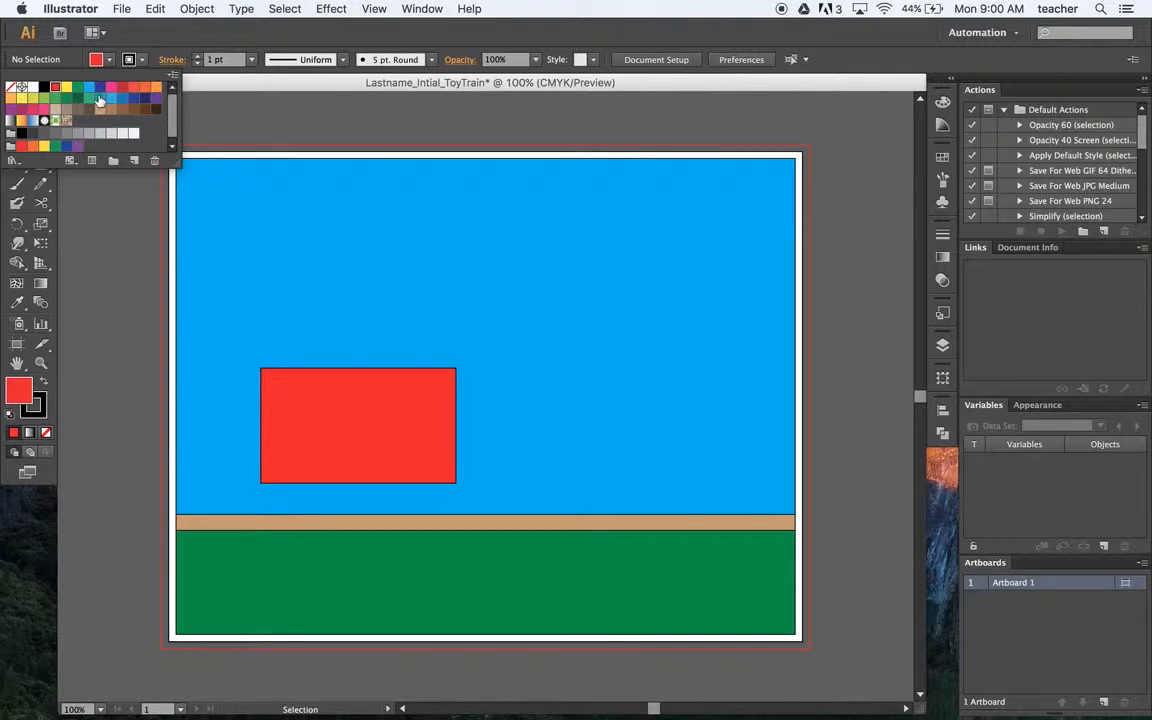
click(76, 88)
click(65, 88)
click(40, 166)
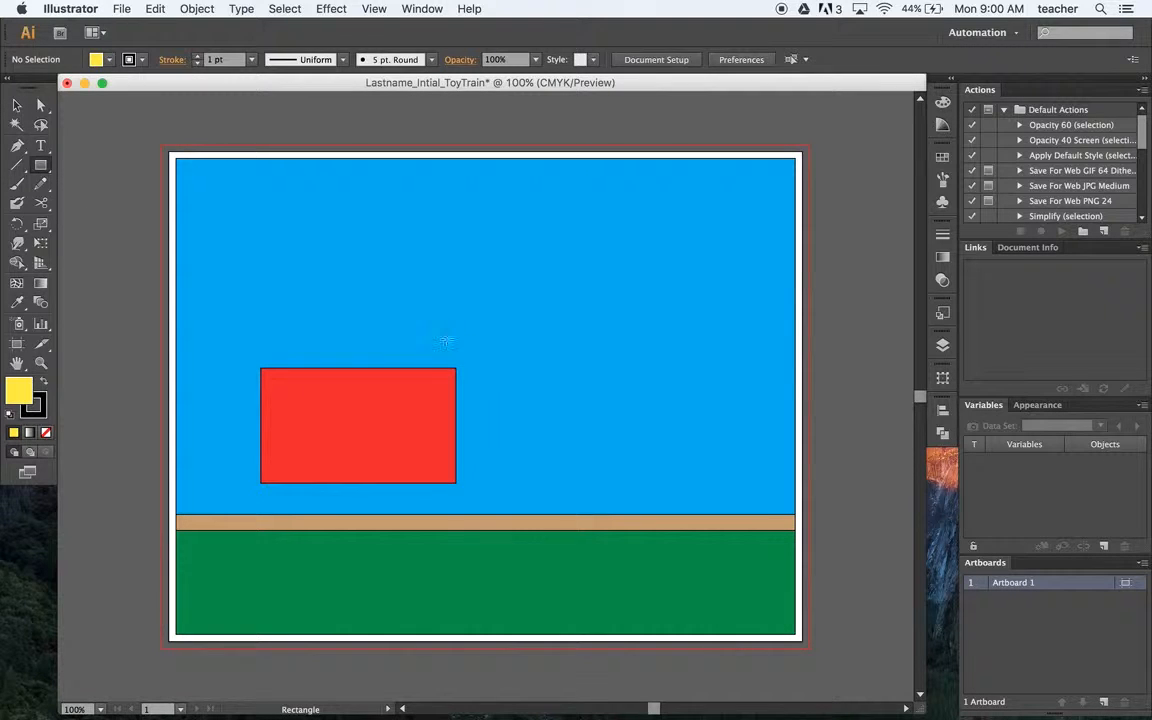
drag(363, 285, 469, 385)
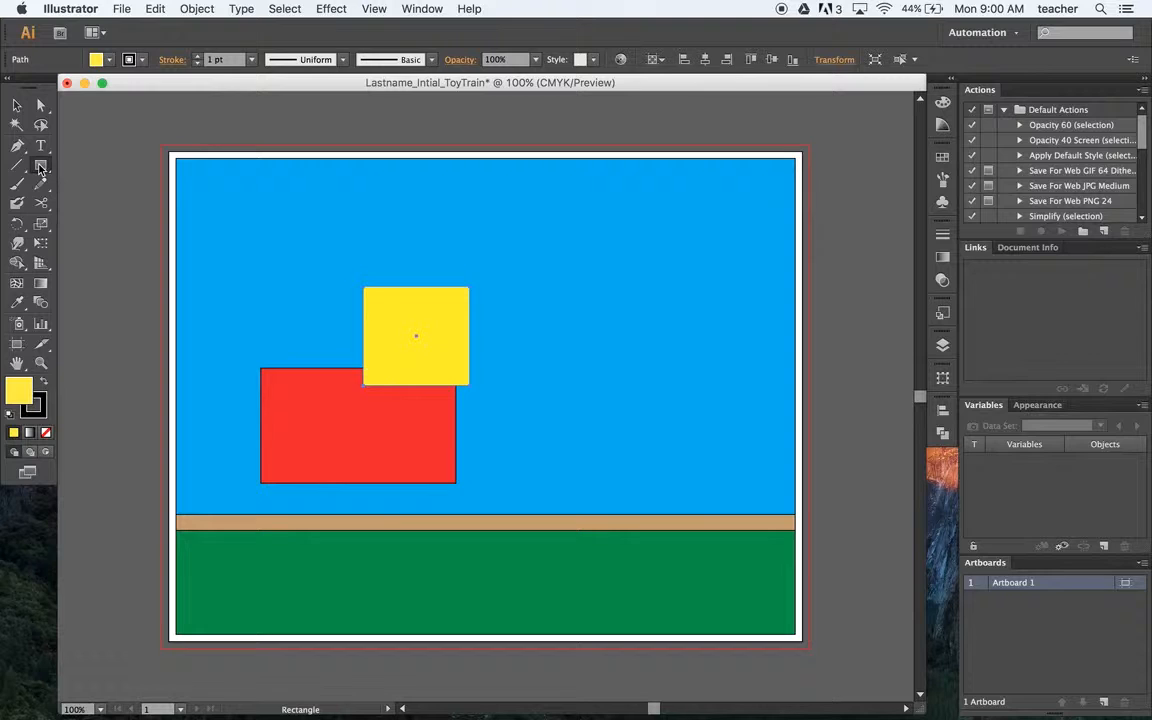
Draw a flat roof rectangle slightly wider than the yellow cab along its top edge and fill it red.
drag(39, 168, 97, 173)
drag(355, 277, 485, 292)
click(97, 60)
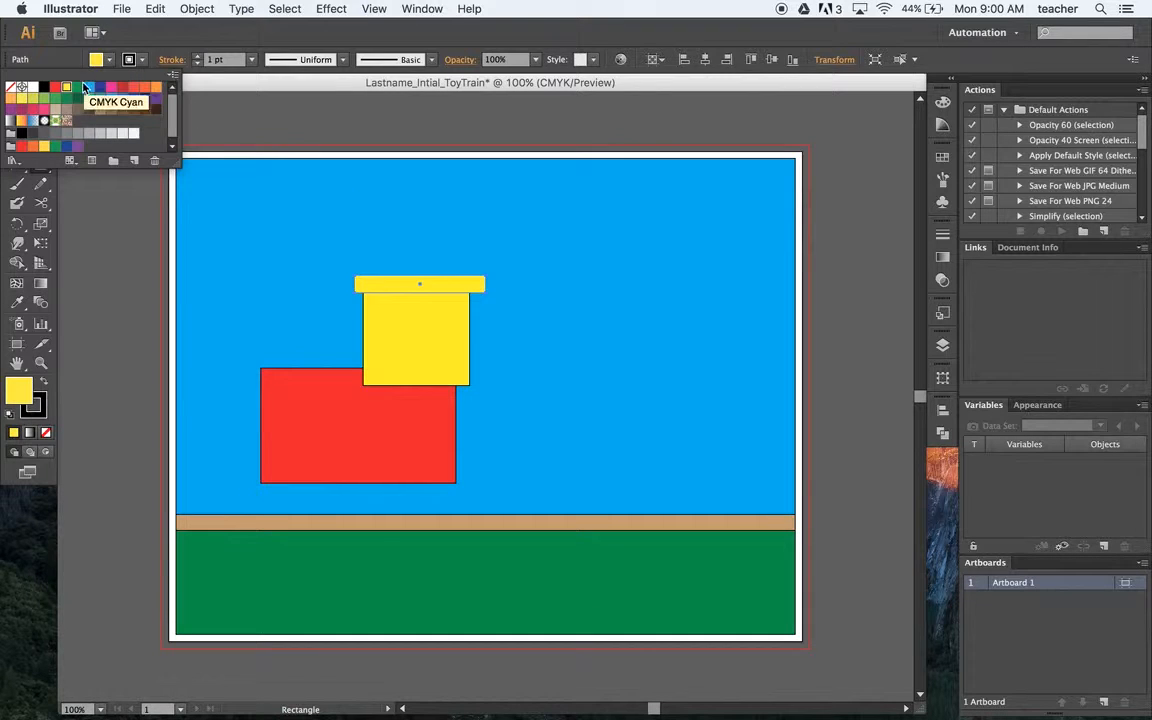
click(56, 88)
click(116, 283)
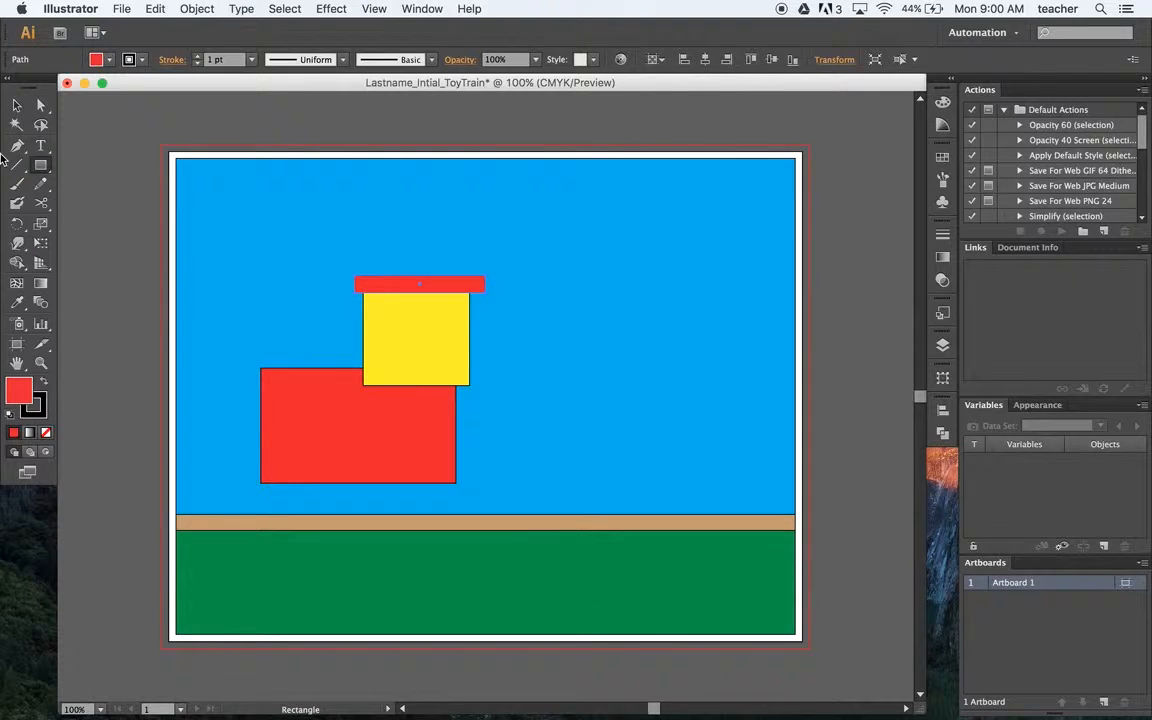
Draw a rounded rectangle window inside the yellow cab and fill it with CMYK Cyan.
drag(42, 168, 110, 185)
drag(375, 299, 459, 369)
click(17, 104)
click(96, 59)
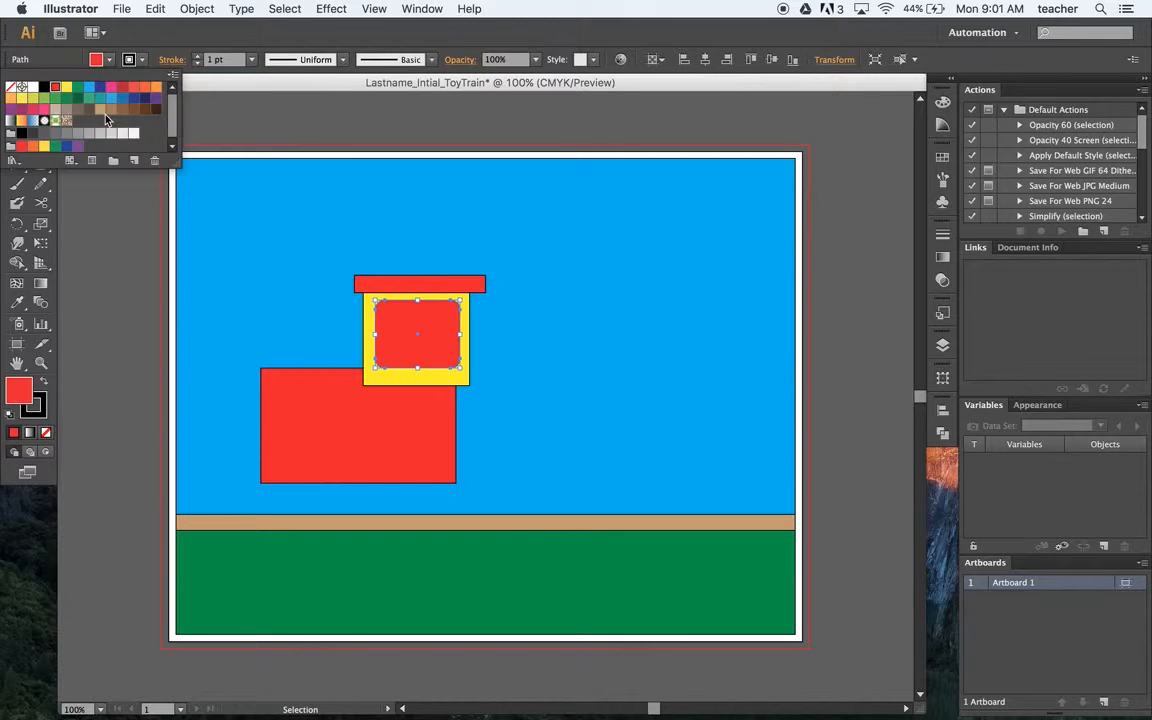
click(89, 98)
click(127, 249)
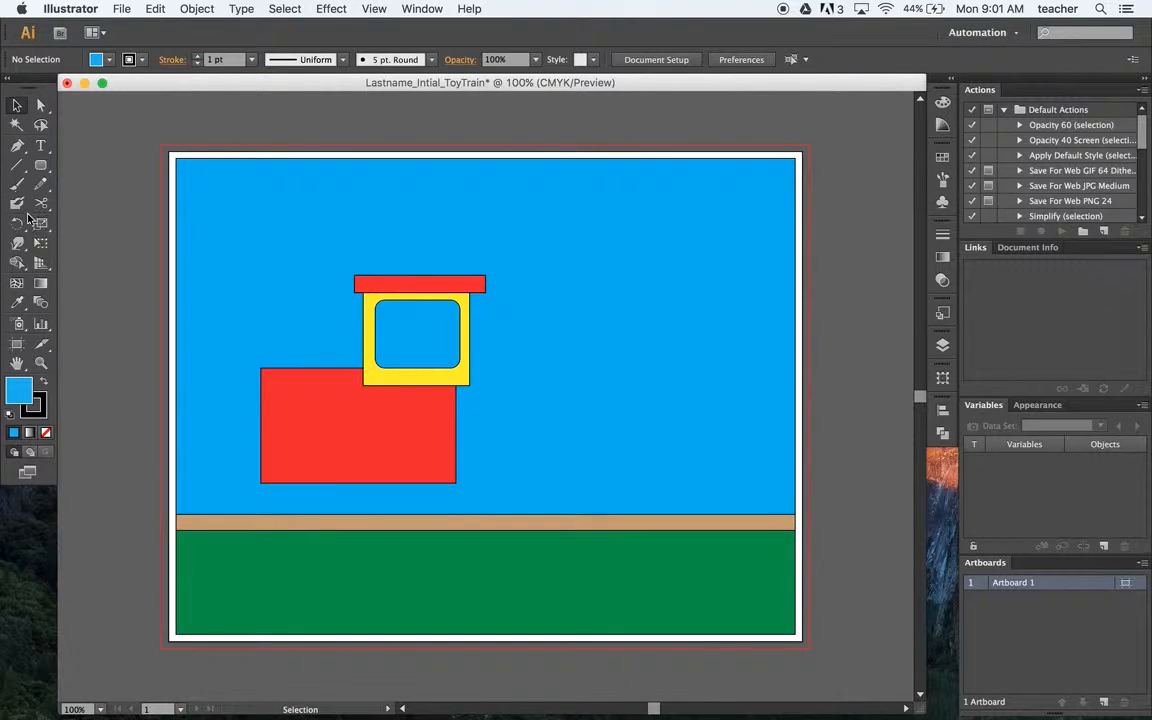
Draw a tall narrow rectangle as the chimney, overlapping the upper left end of the red train body, and fill it yellow.
drag(40, 166, 82, 167)
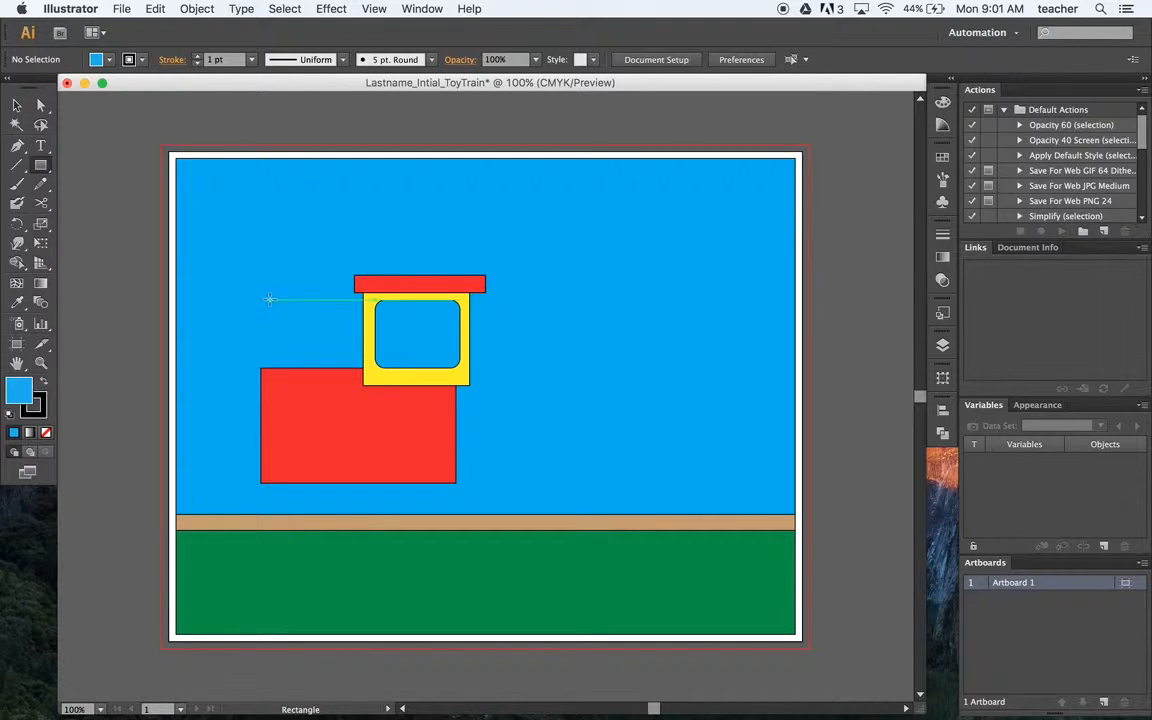
drag(265, 287, 296, 380)
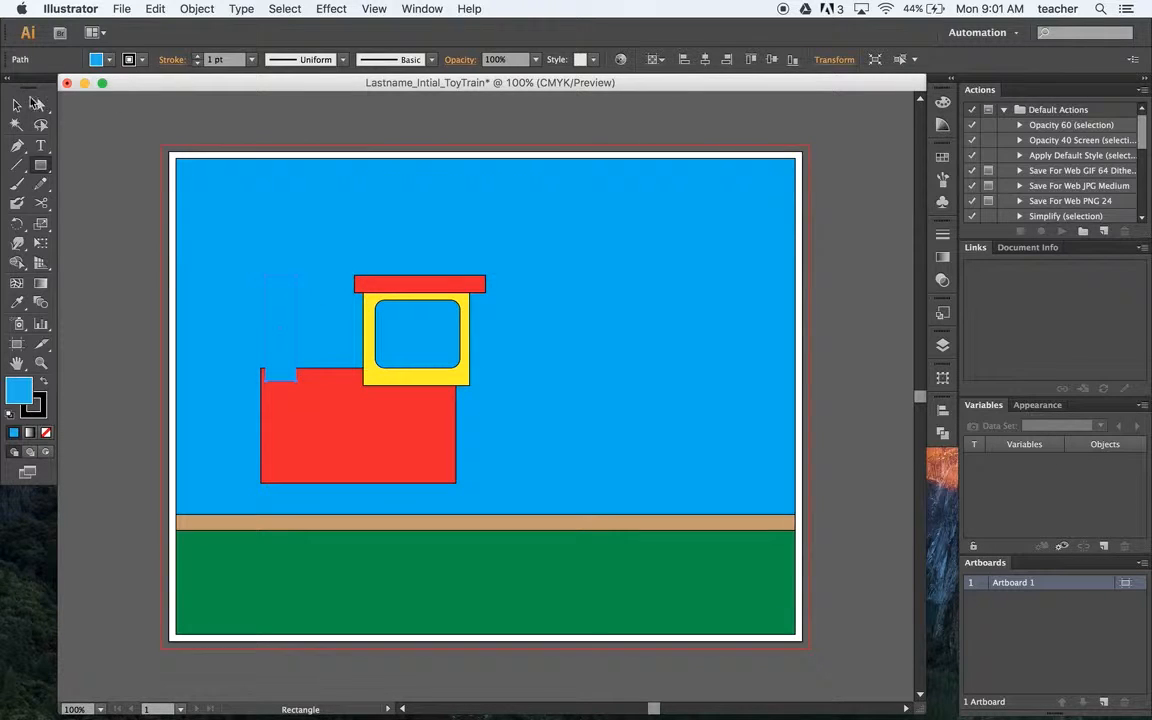
click(16, 105)
click(108, 62)
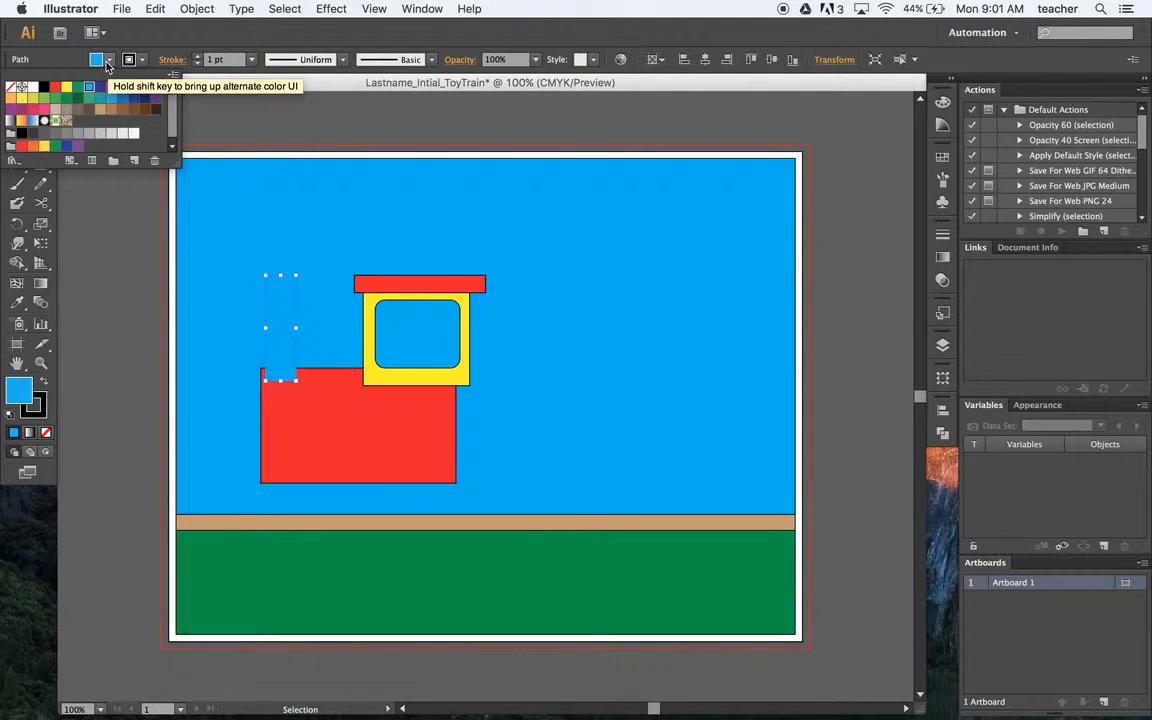
click(67, 87)
click(122, 280)
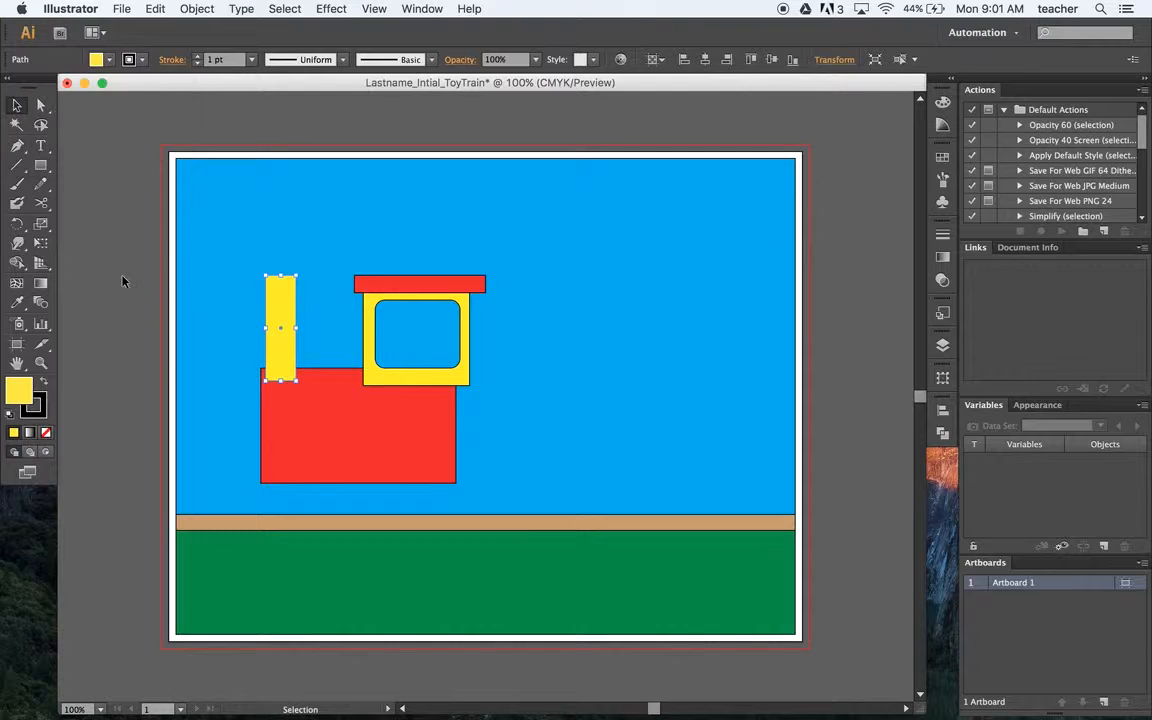
click(122, 280)
Draw a small cap rectangle slightly wider than the chimney over its upper end and fill it red.
click(41, 165)
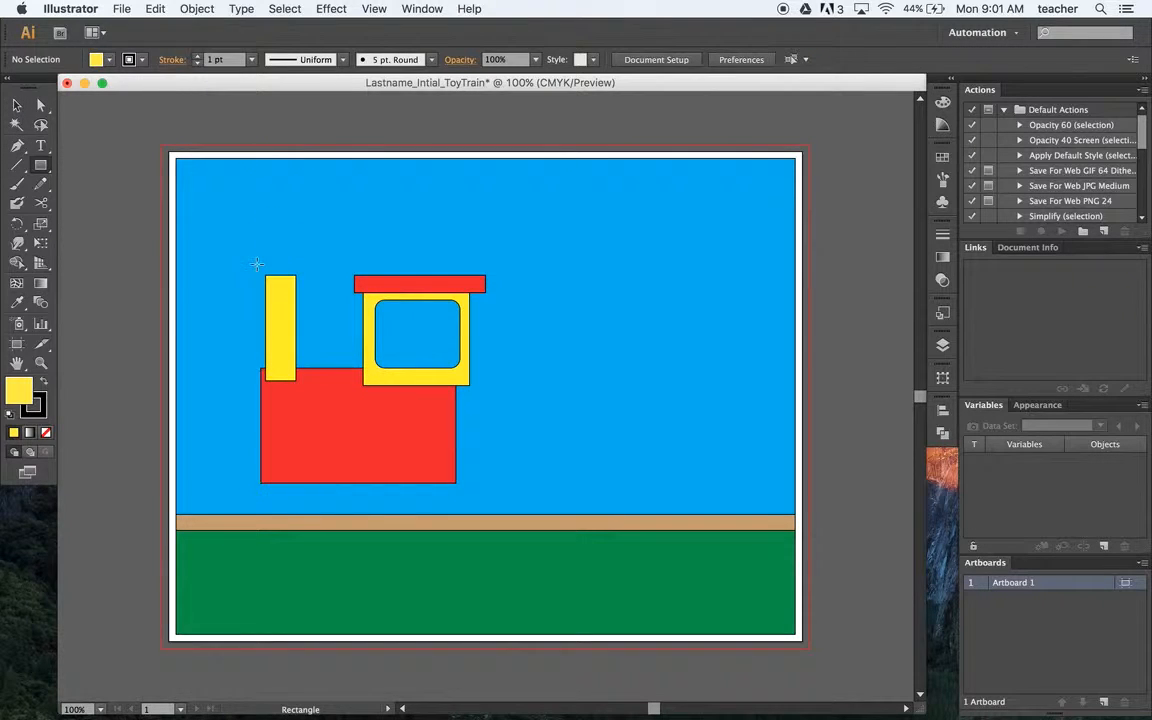
drag(259, 264, 300, 286)
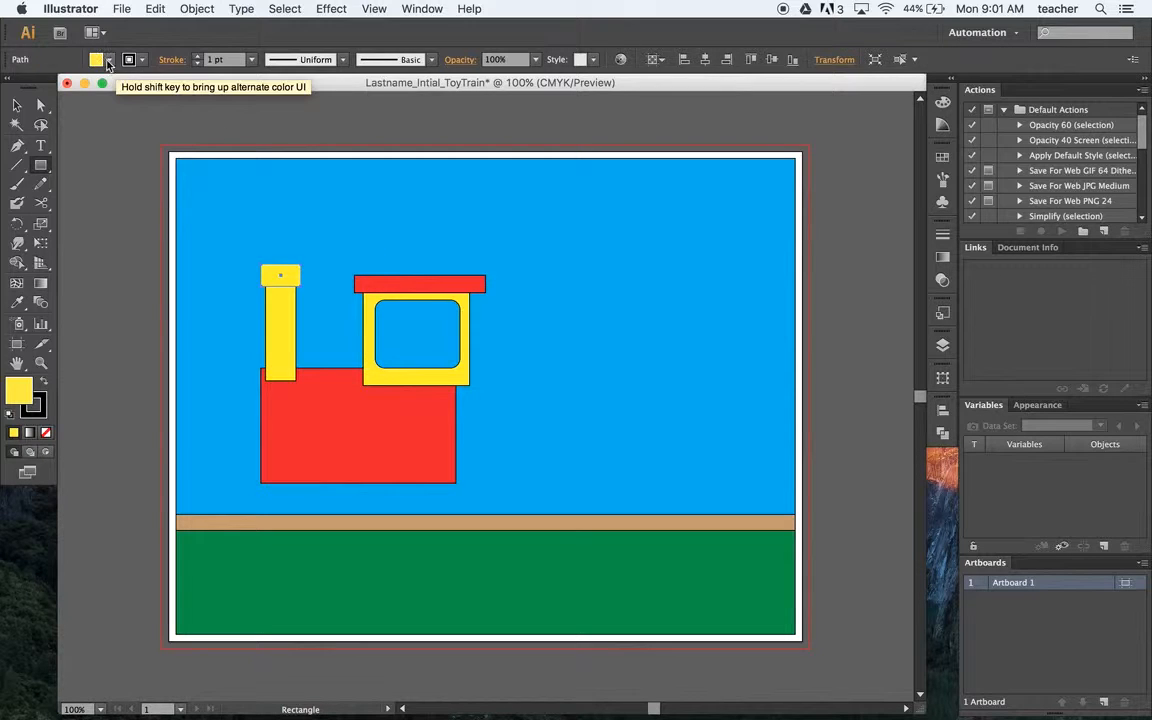
click(97, 59)
click(56, 88)
click(118, 226)
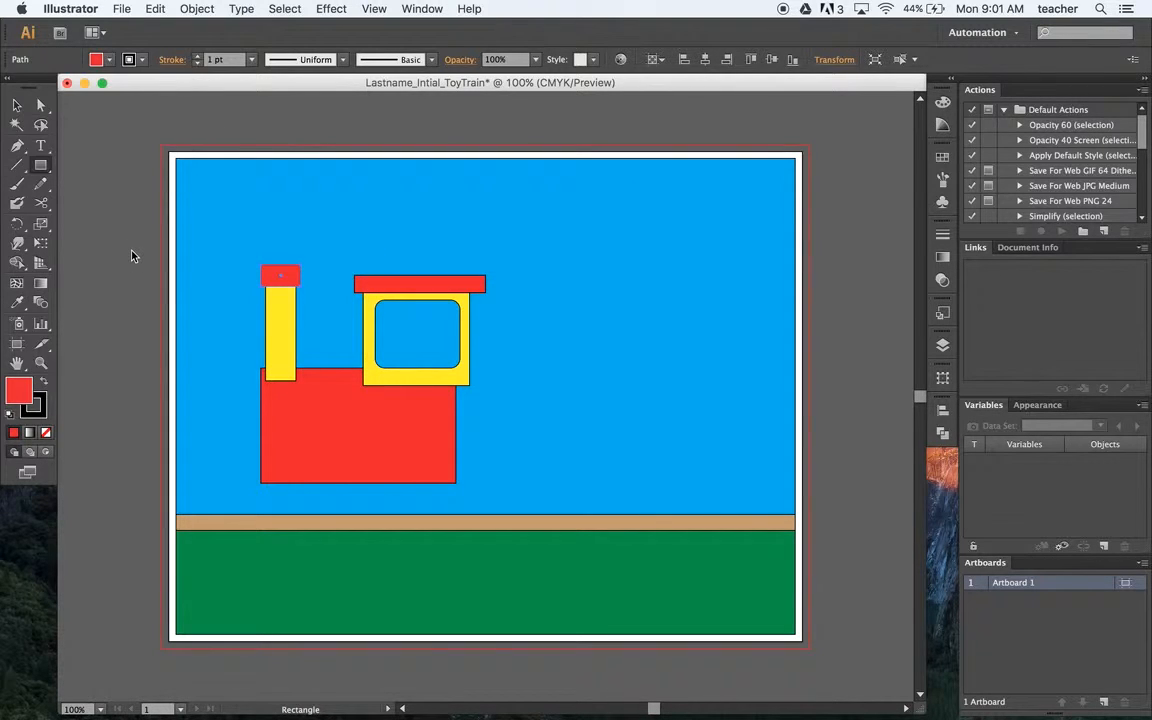
click(118, 226)
click(615, 435)
Reorder the yellow chimney in Layer 1's stack so that it lies directly behind the red train body.
click(16, 104)
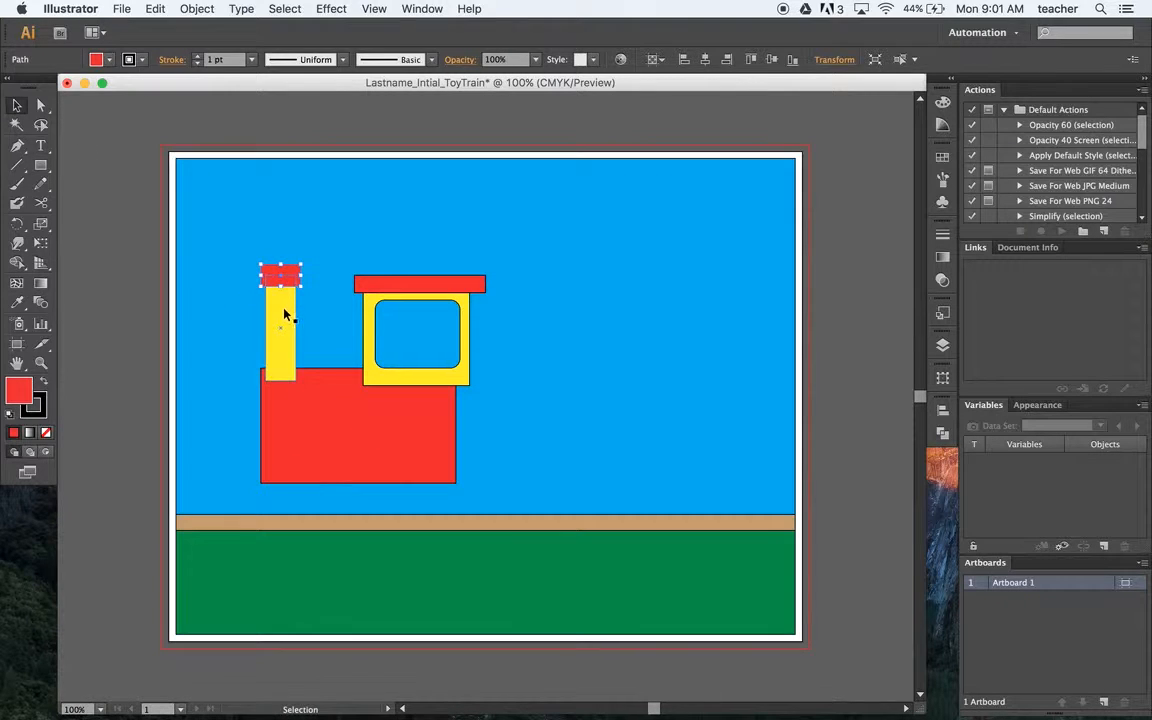
click(289, 338)
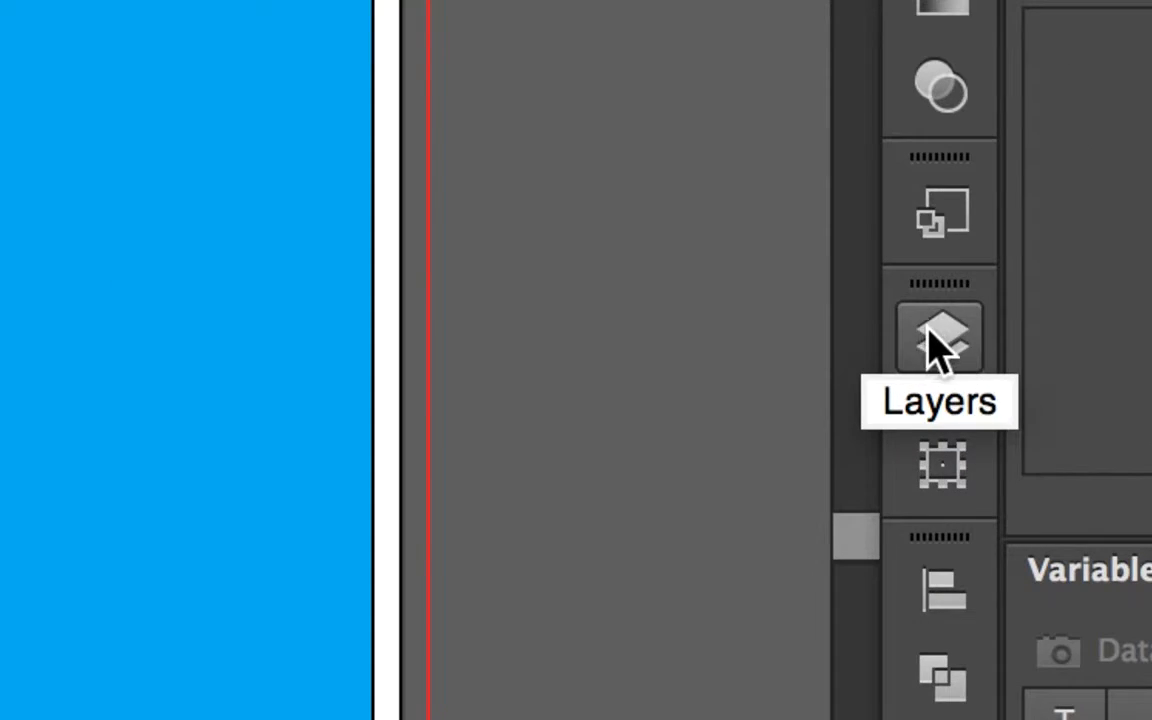
click(942, 347)
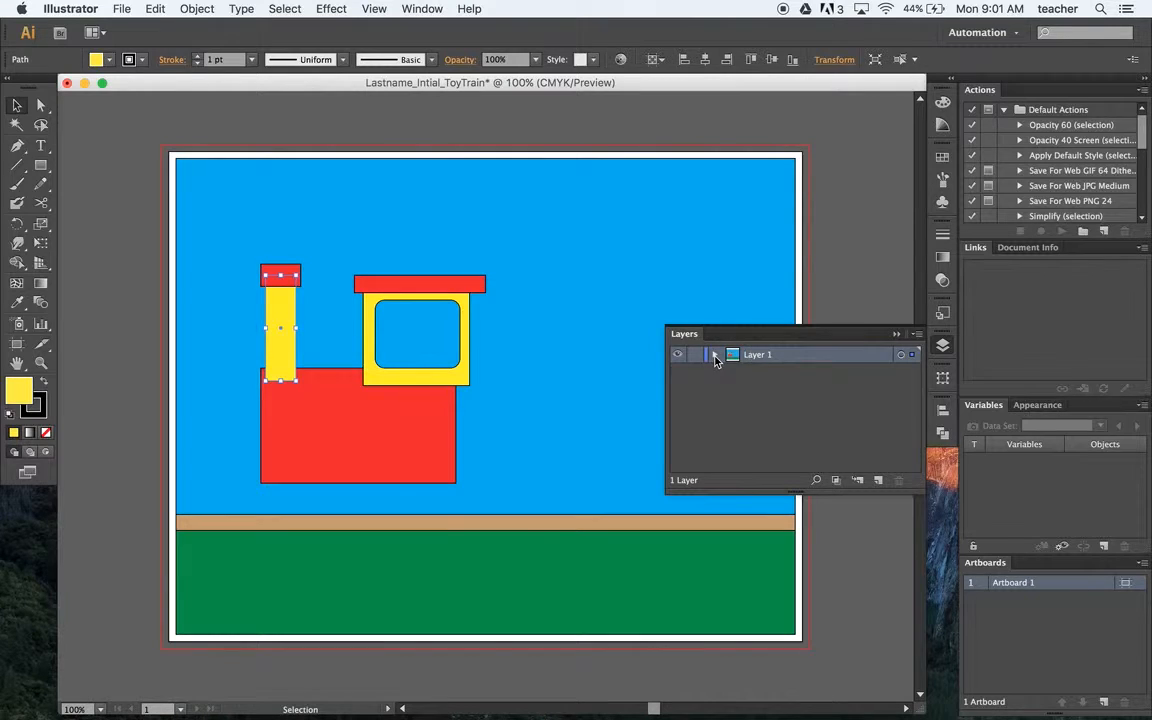
click(716, 356)
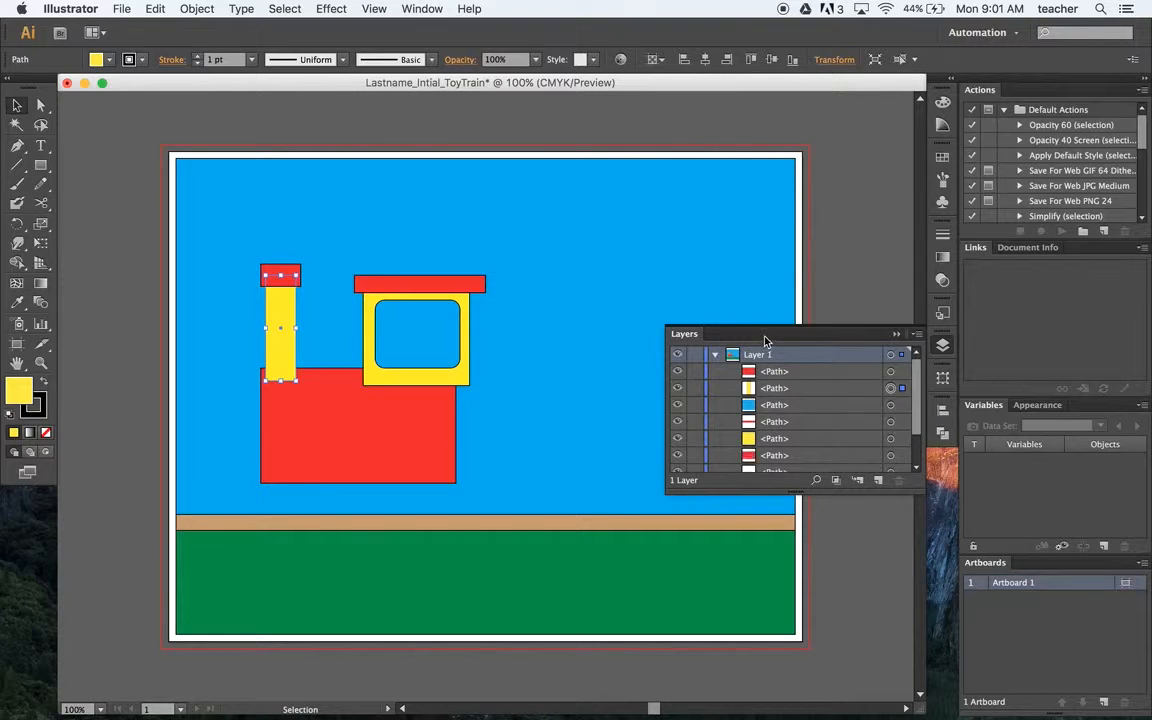
drag(766, 334, 591, 203)
drag(745, 352, 769, 489)
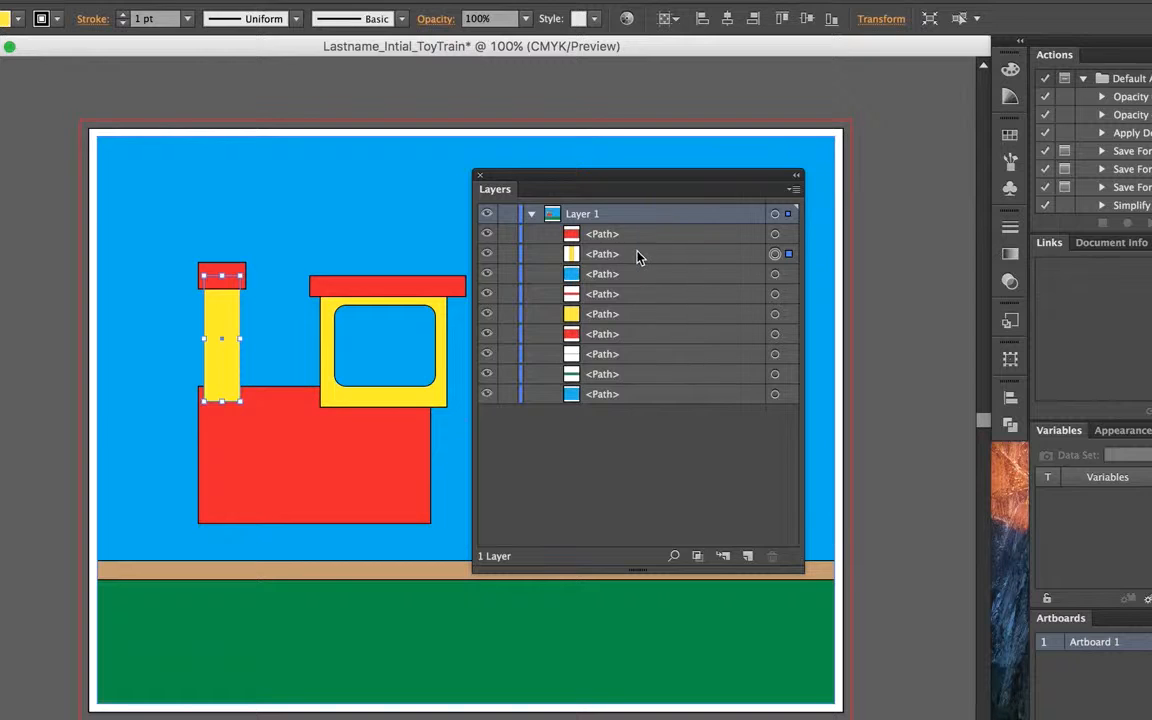
drag(638, 257, 638, 342)
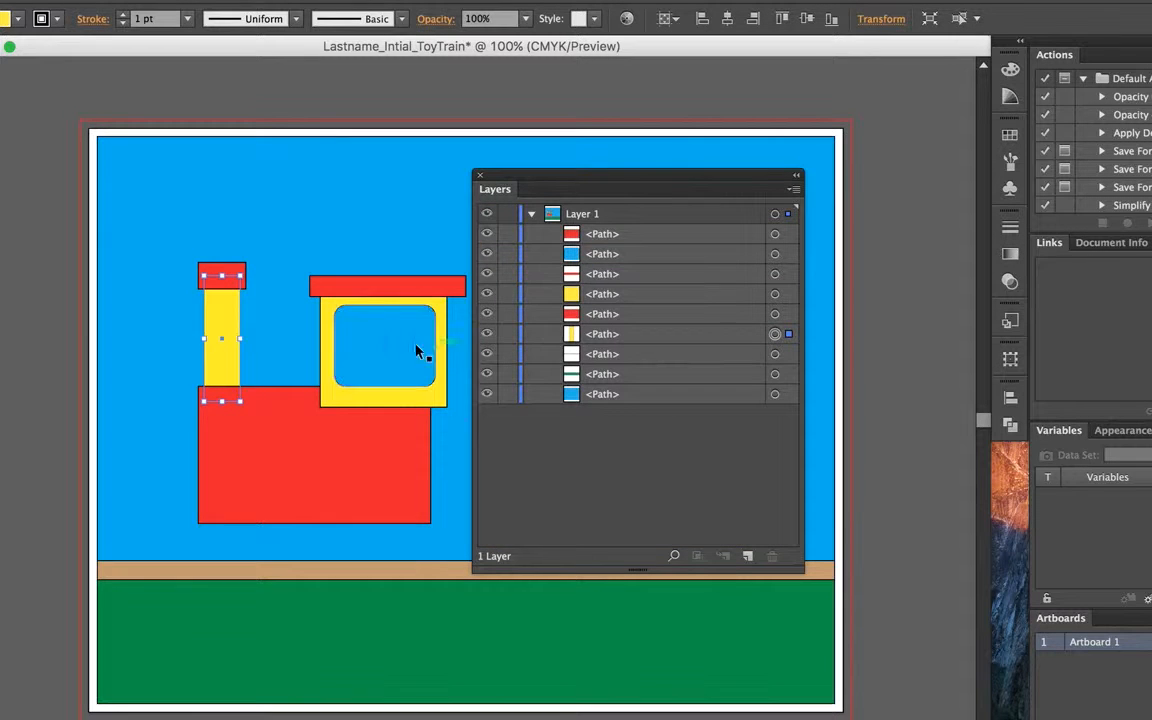
click(50, 214)
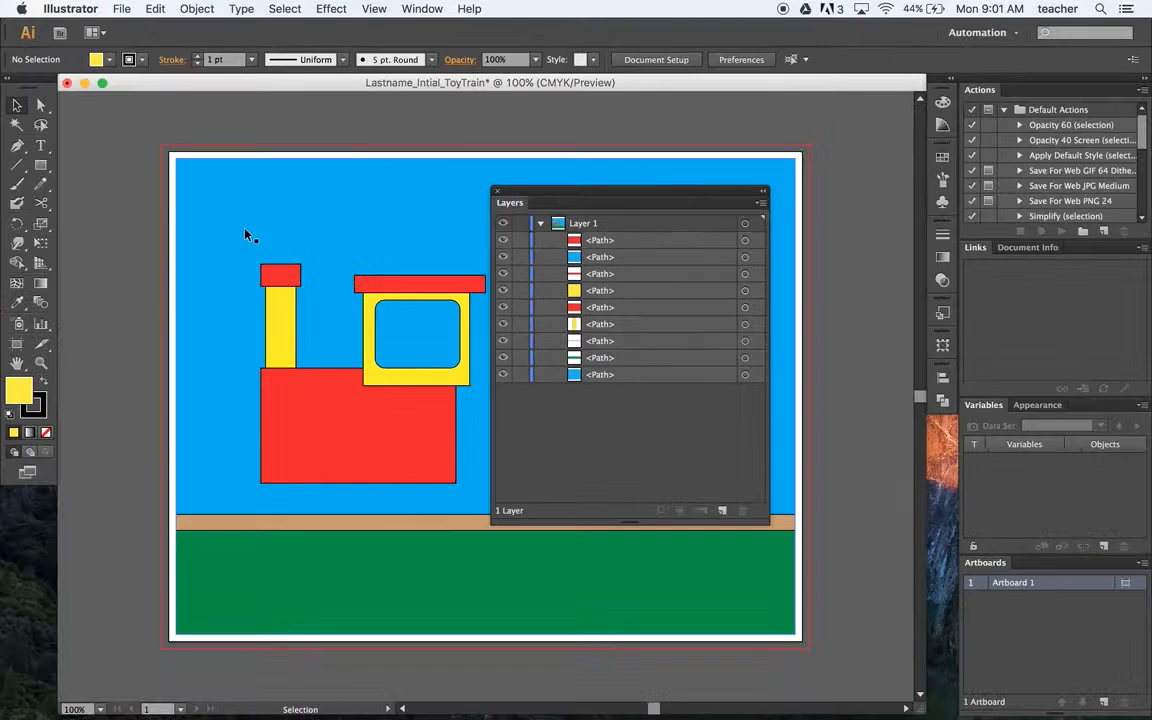
Draw a small yellow rounded dome, place it between chimney and cab, and reorder it directly behind the red train body.
click(43, 165)
drag(44, 165, 92, 183)
drag(242, 228, 255, 257)
key(v)
drag(237, 241, 329, 377)
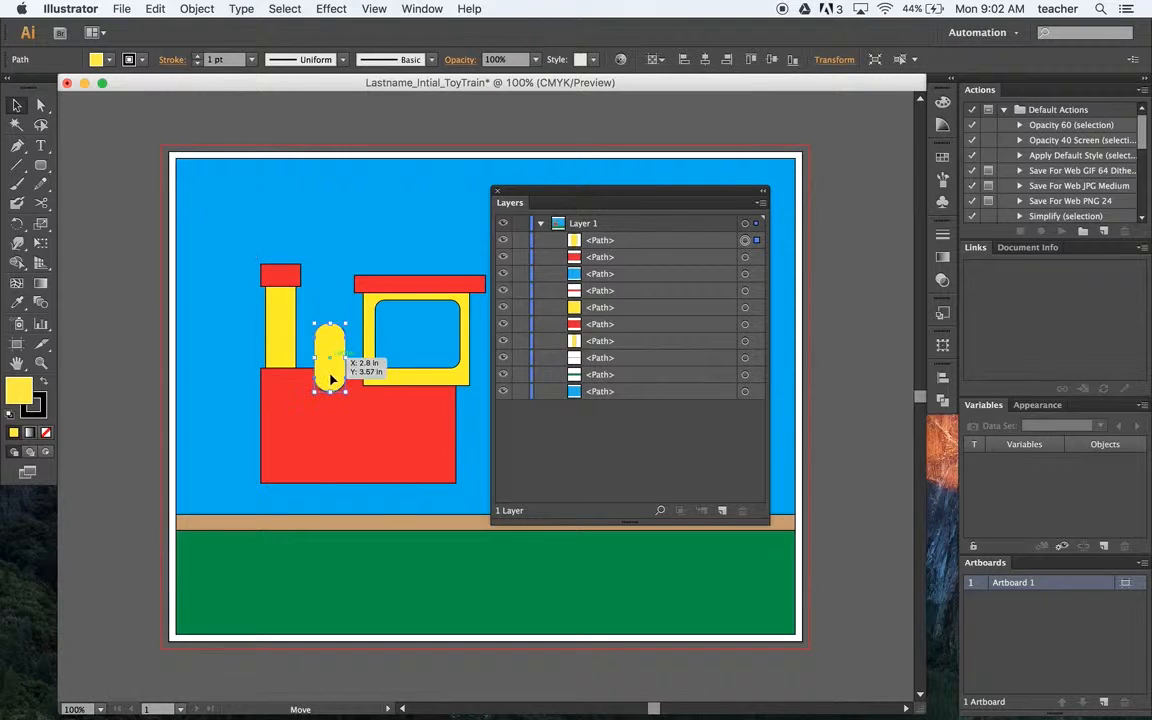
drag(644, 245, 641, 334)
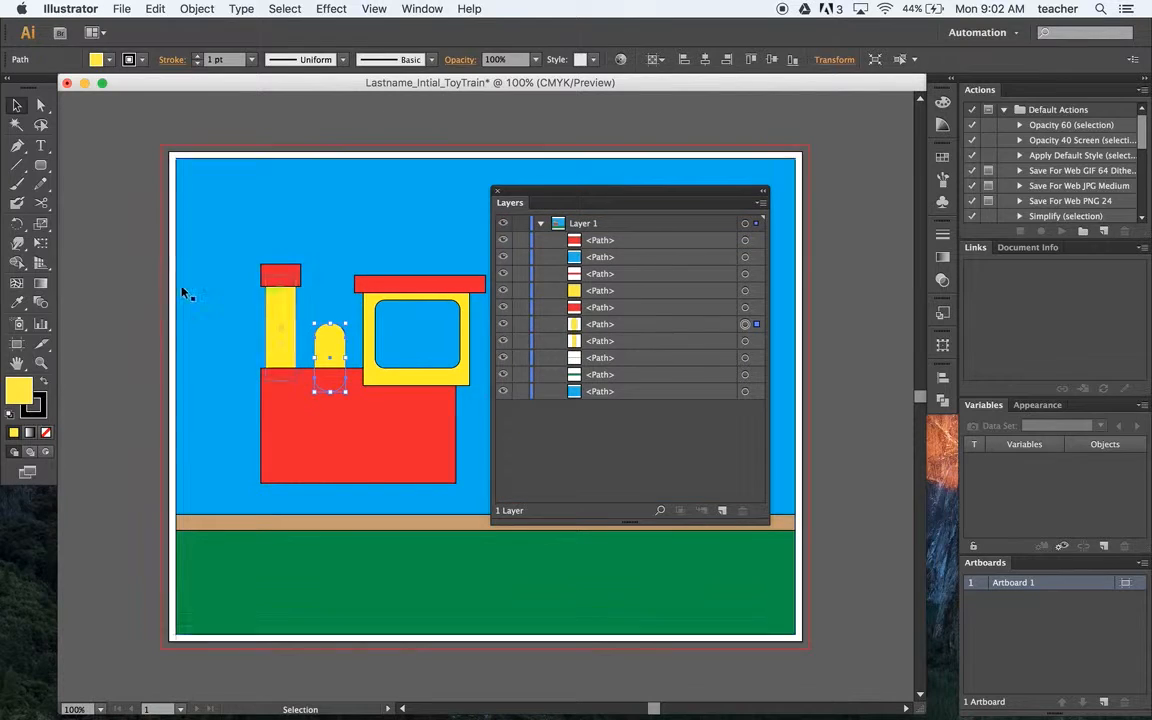
click(129, 283)
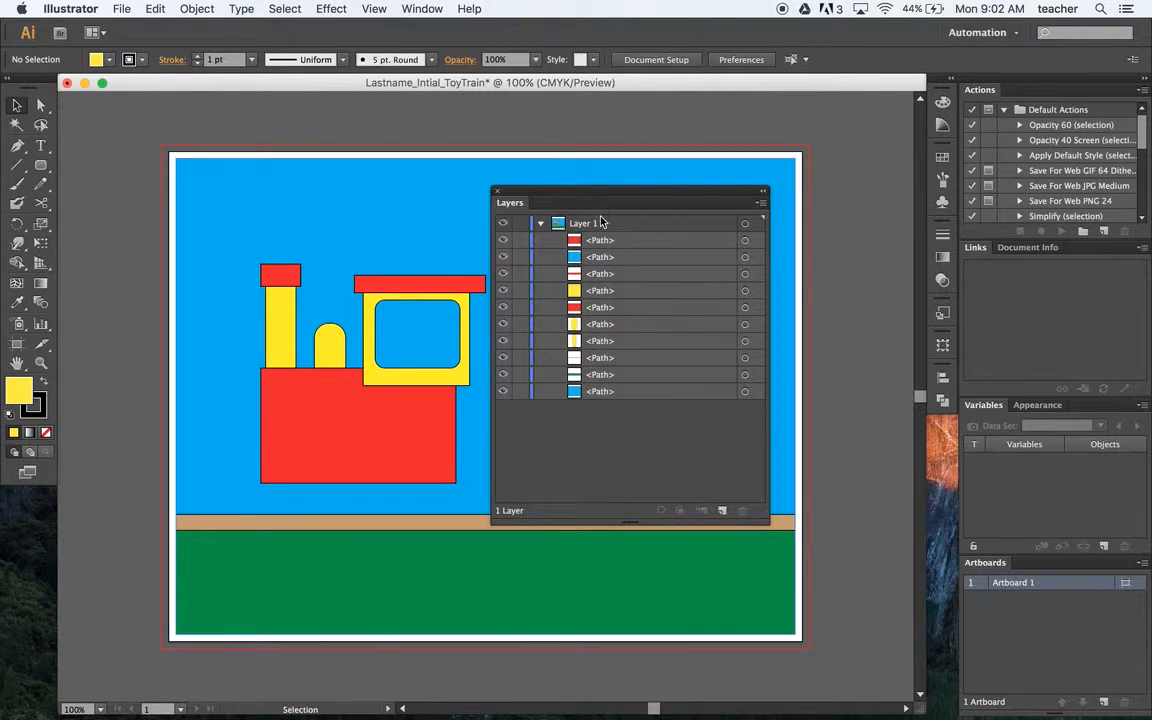
Move the roof, yellow cab and window together up and slightly right until the cab rests on the train body's top edge.
drag(611, 198, 735, 197)
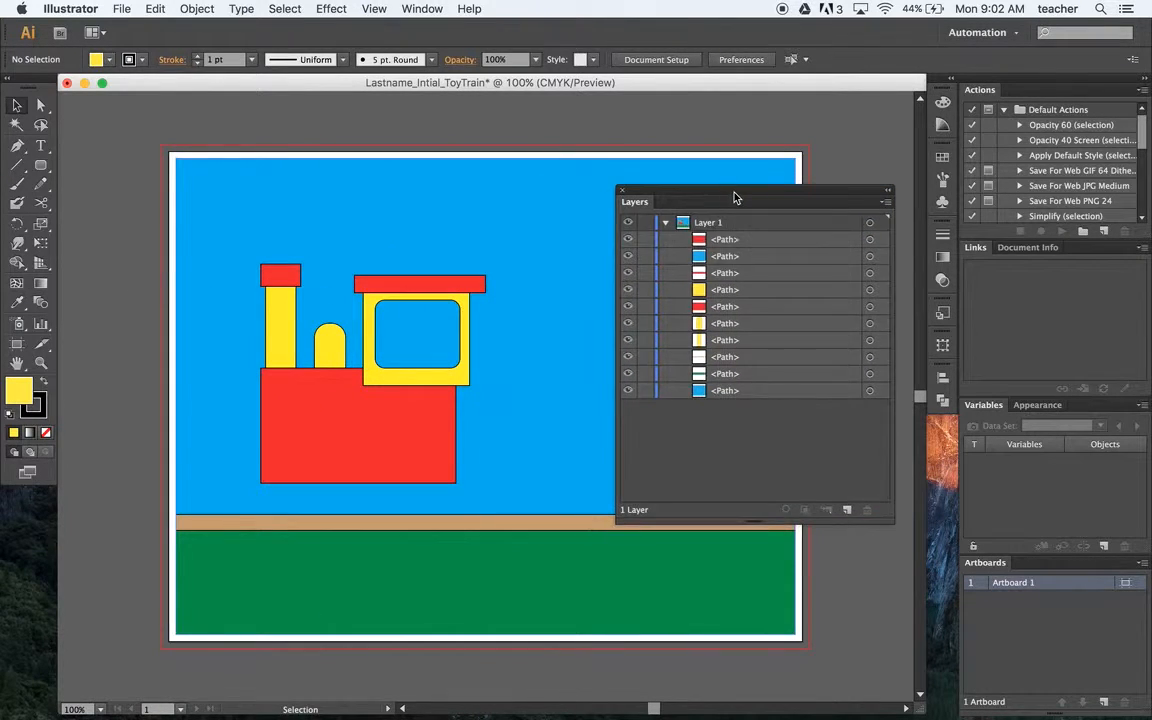
click(380, 282)
shift+click(374, 331)
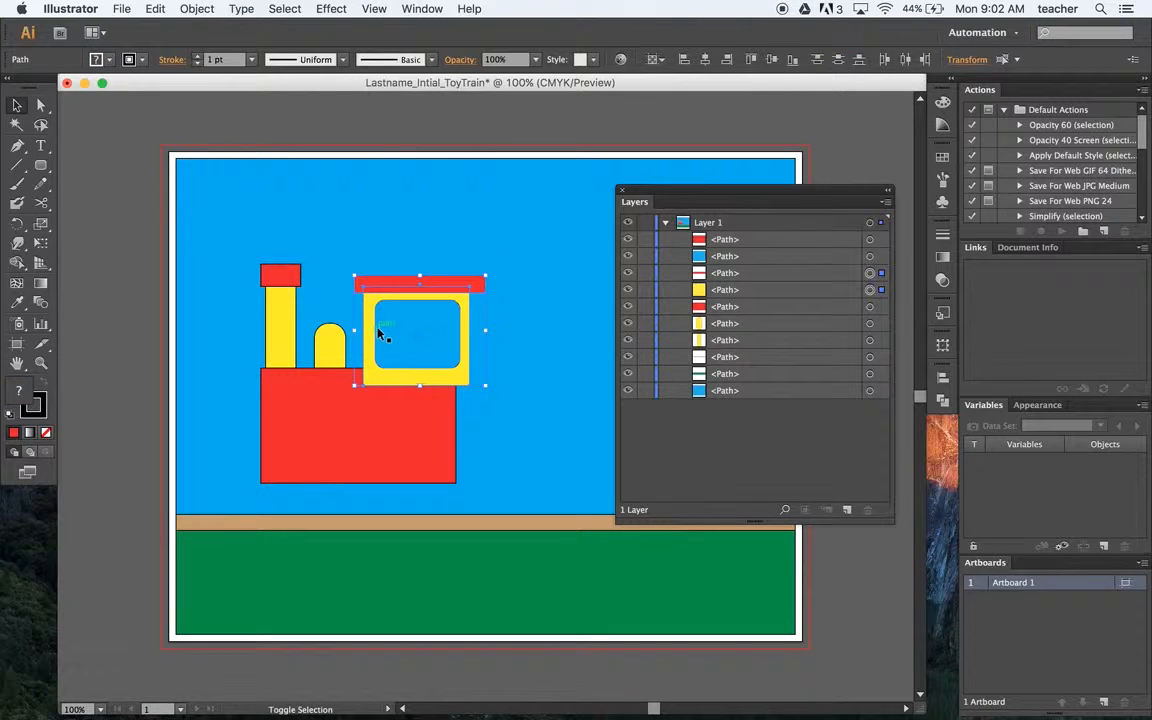
key(Right)
key(Right)
key(Right)
key(Right)
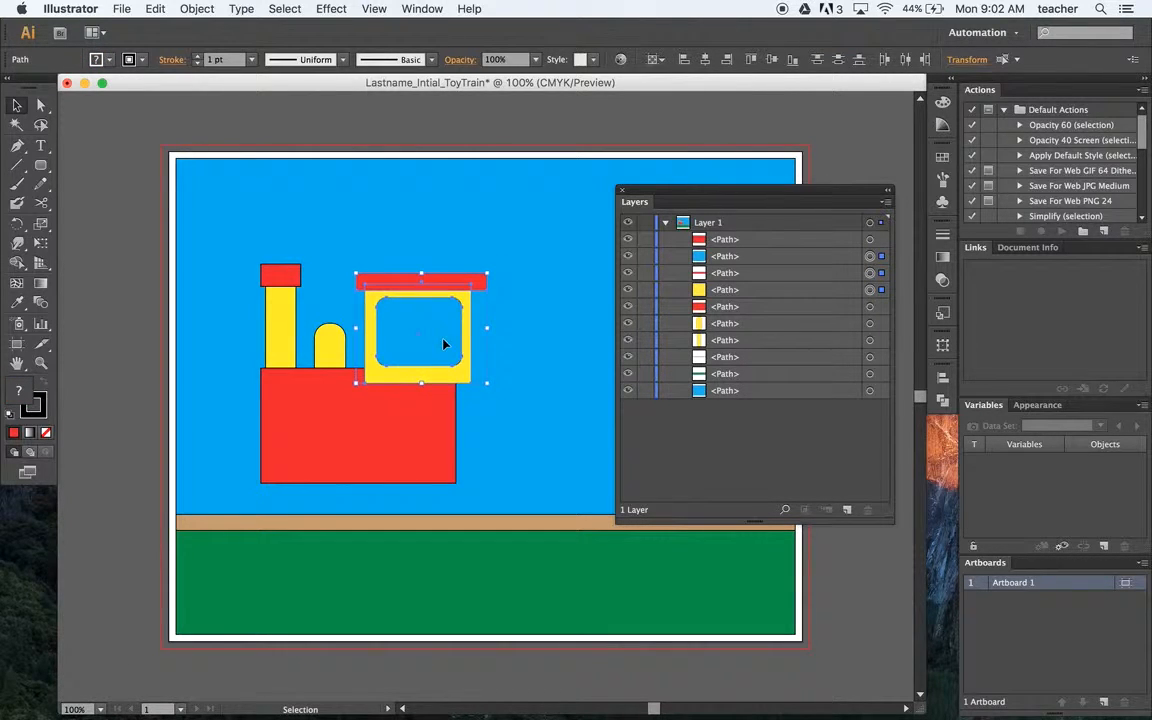
key(Up)
key(Up)
key(Up)
key(Up)
key(Up)
key(Up)
key(Up)
key(Up)
key(Up)
key(Up)
key(Up)
key(Up)
key(Up)
key(Up)
key(Up)
key(Up)
key(Up)
key(Up)
key(Up)
key(Up)
key(Up)
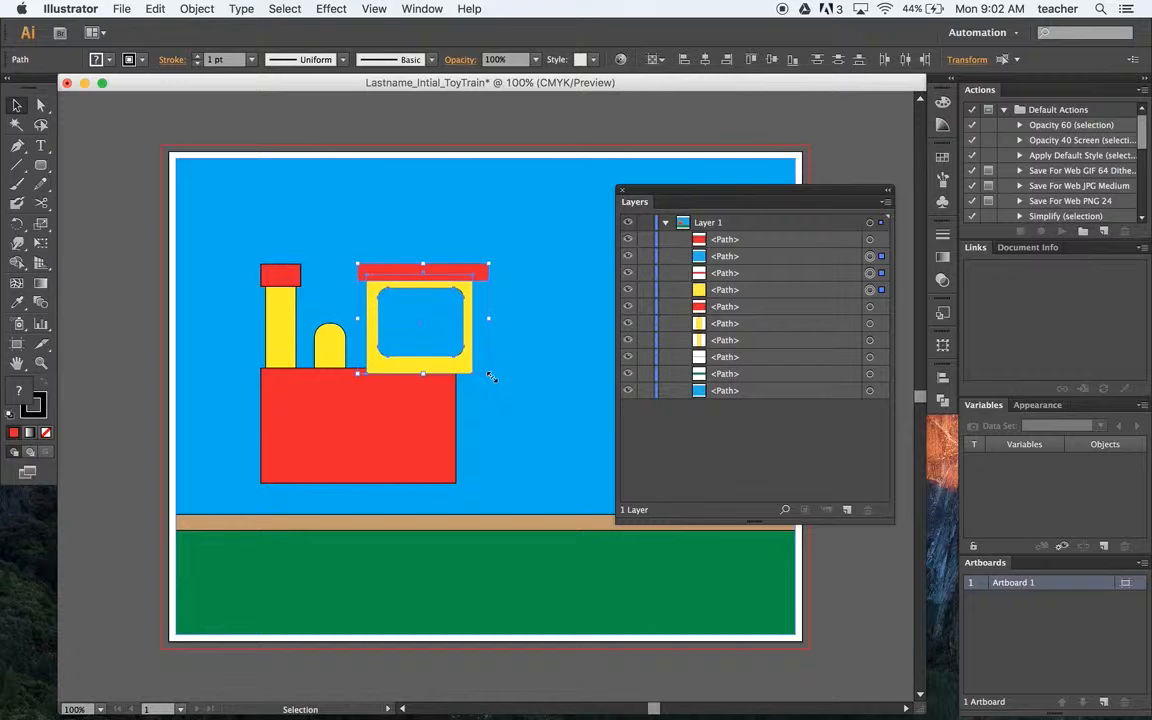
key(Right)
key(Right)
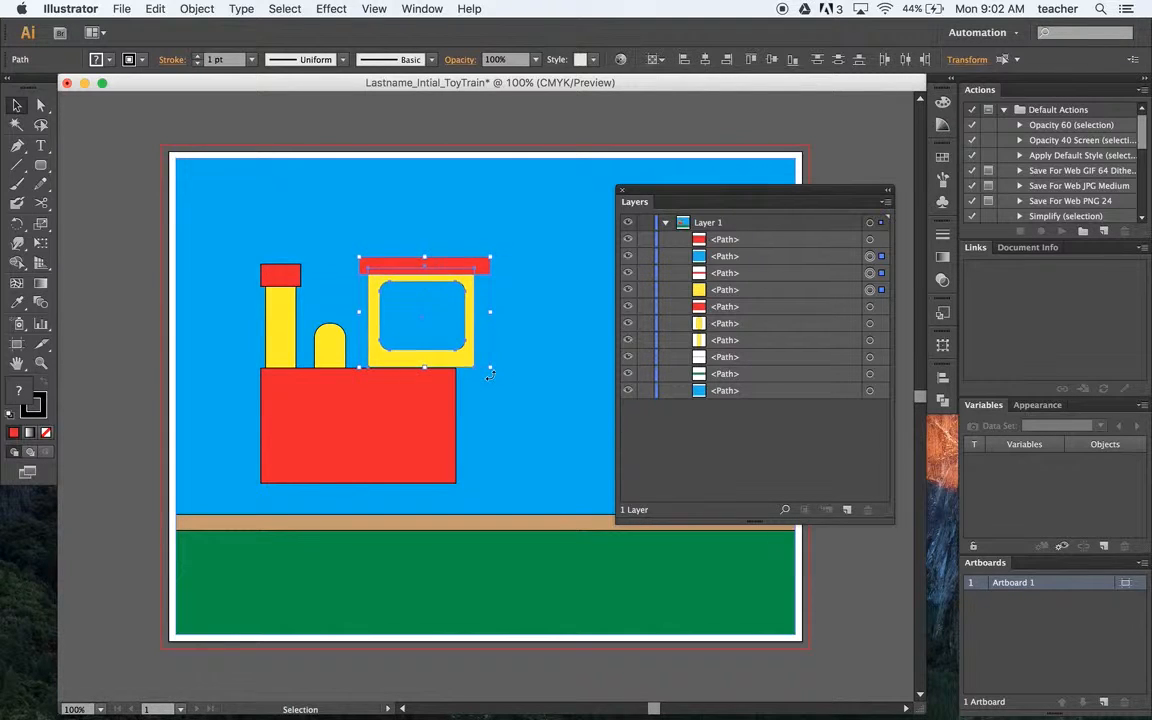
click(88, 305)
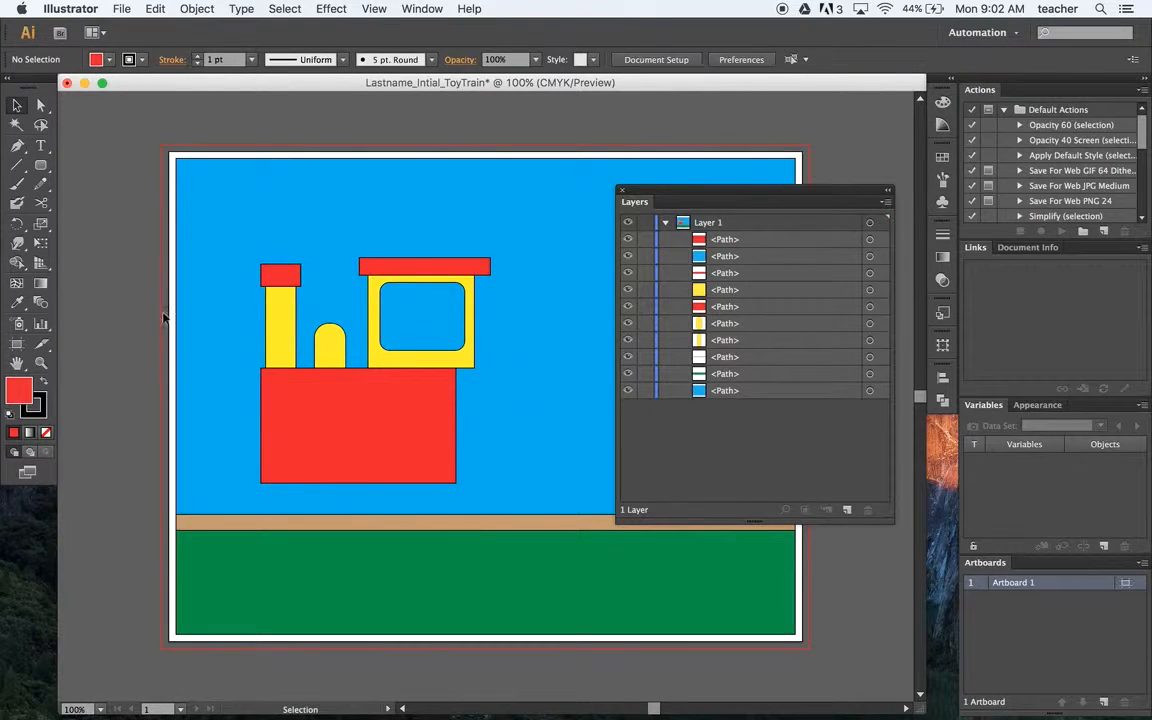
Stretch the cab window slightly downward and enlarge the red chimney cap a little around its centre.
click(411, 344)
drag(424, 353, 424, 358)
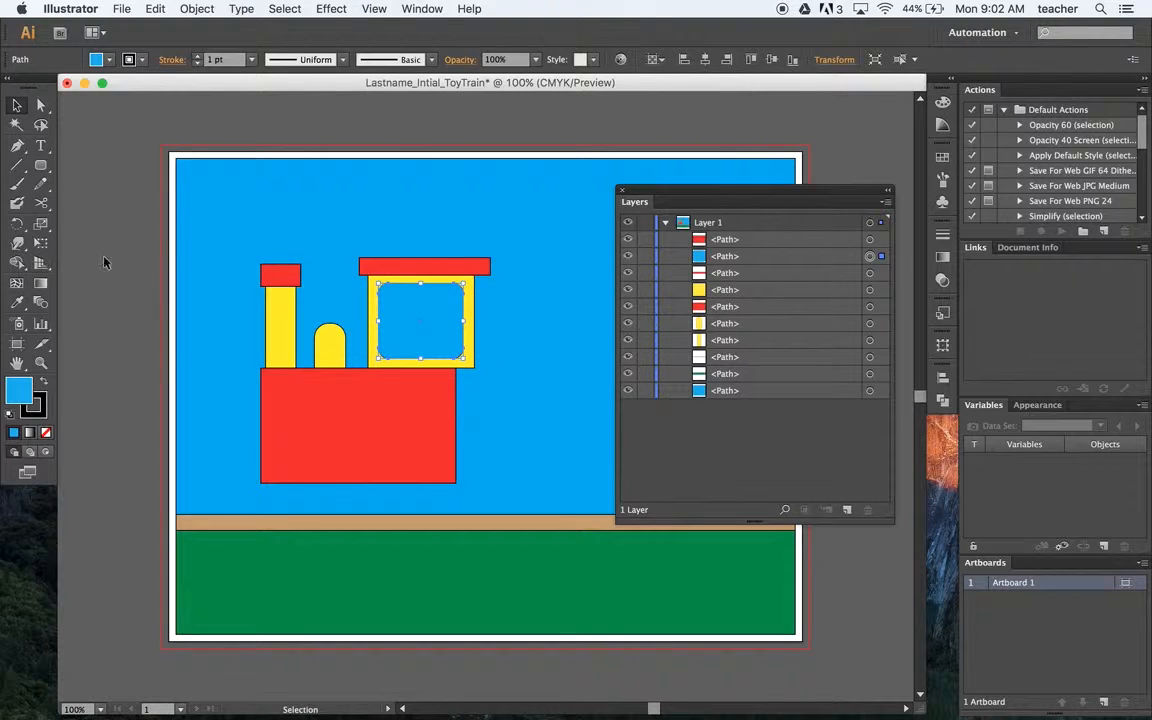
click(285, 272)
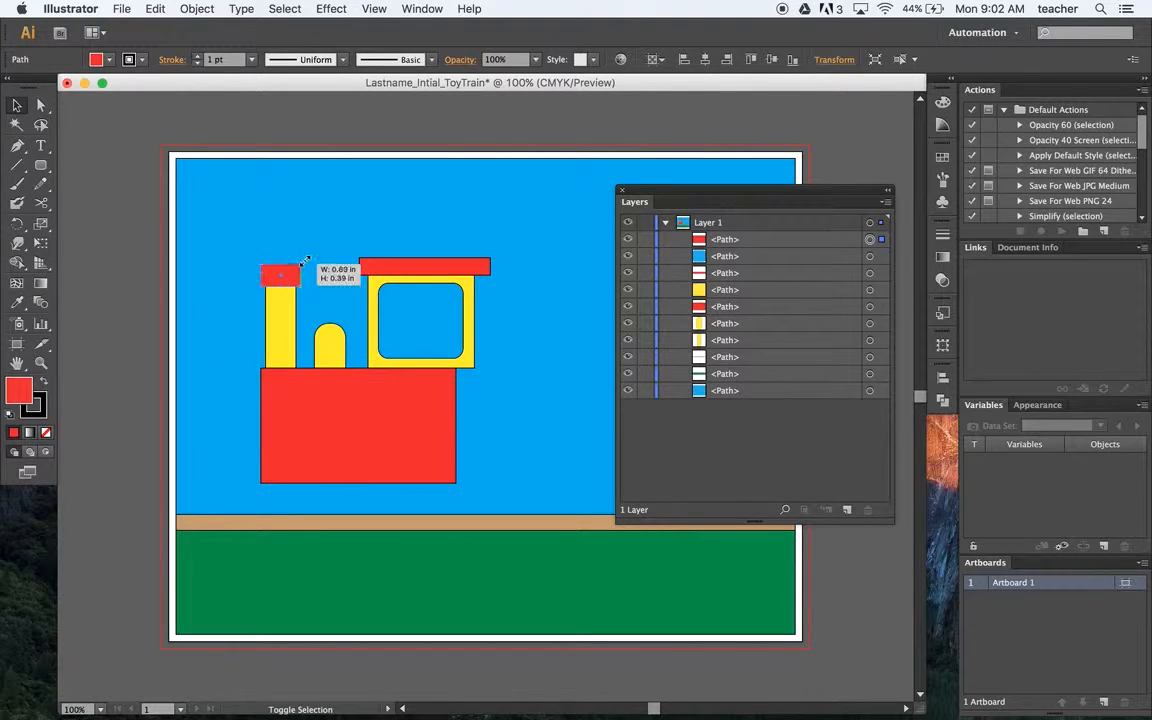
drag(307, 259, 305, 261)
click(62, 200)
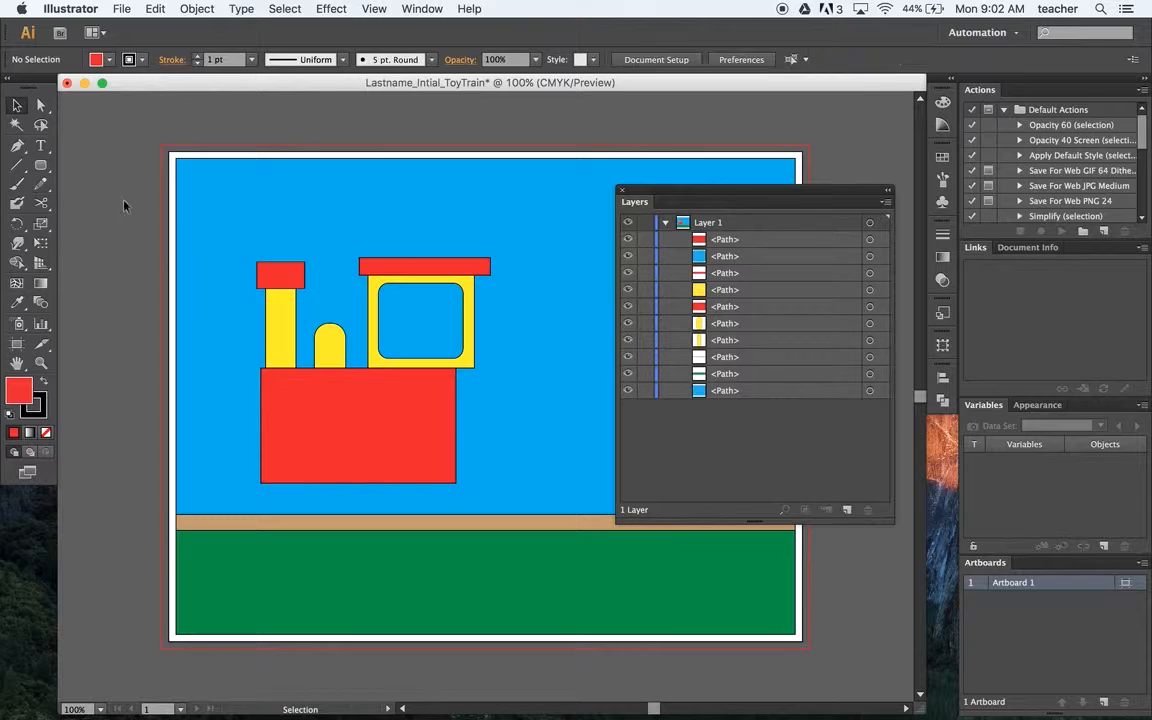
Draw a flat rounded rectangle slightly wider than the red chimney cap on top of it and fill it dark blue.
click(41, 165)
drag(254, 252, 309, 265)
click(108, 59)
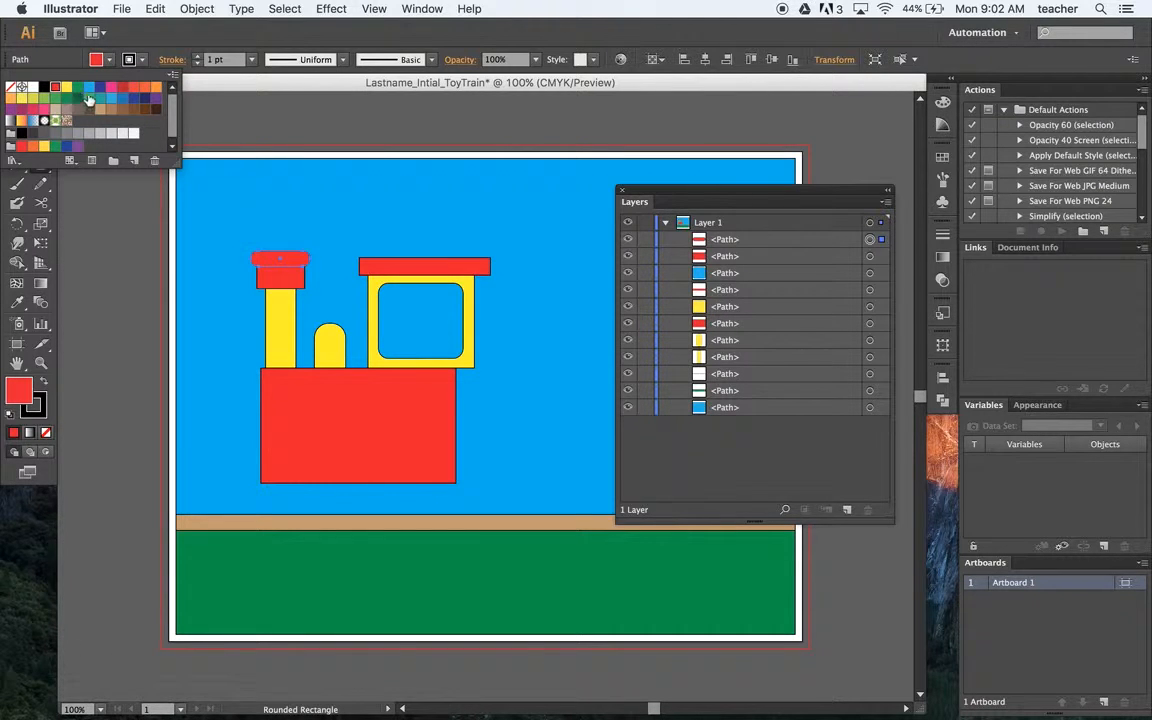
click(99, 88)
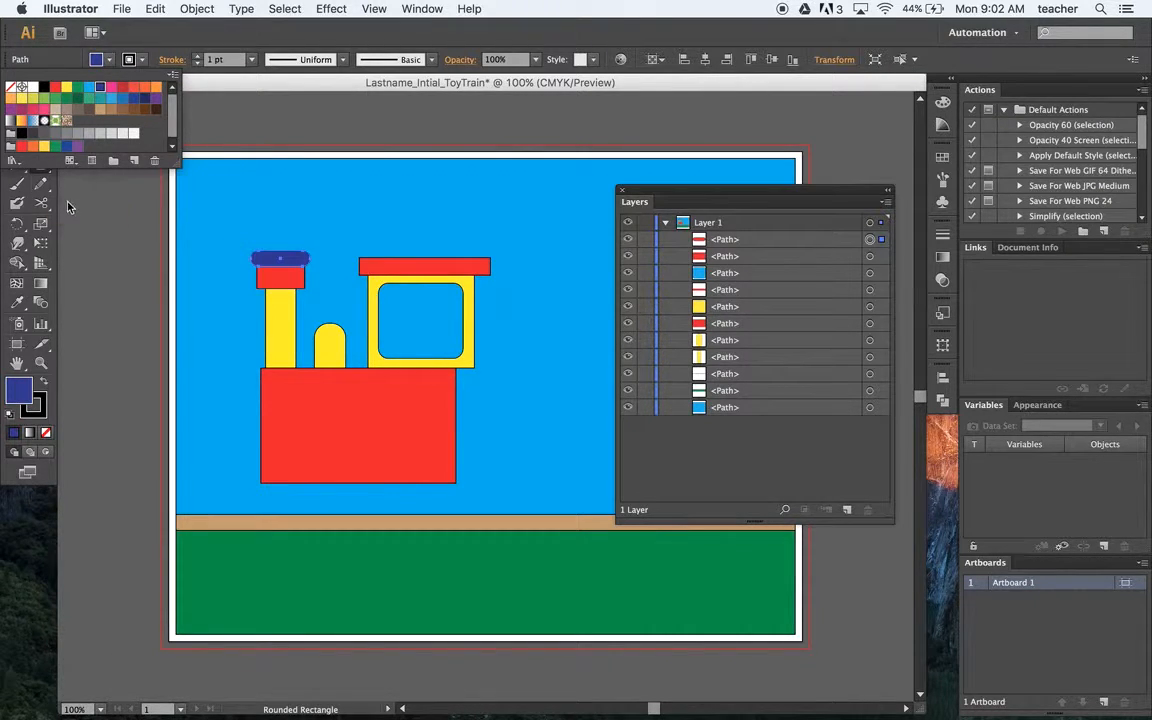
key(Escape)
key(v)
key(super+shift+a)
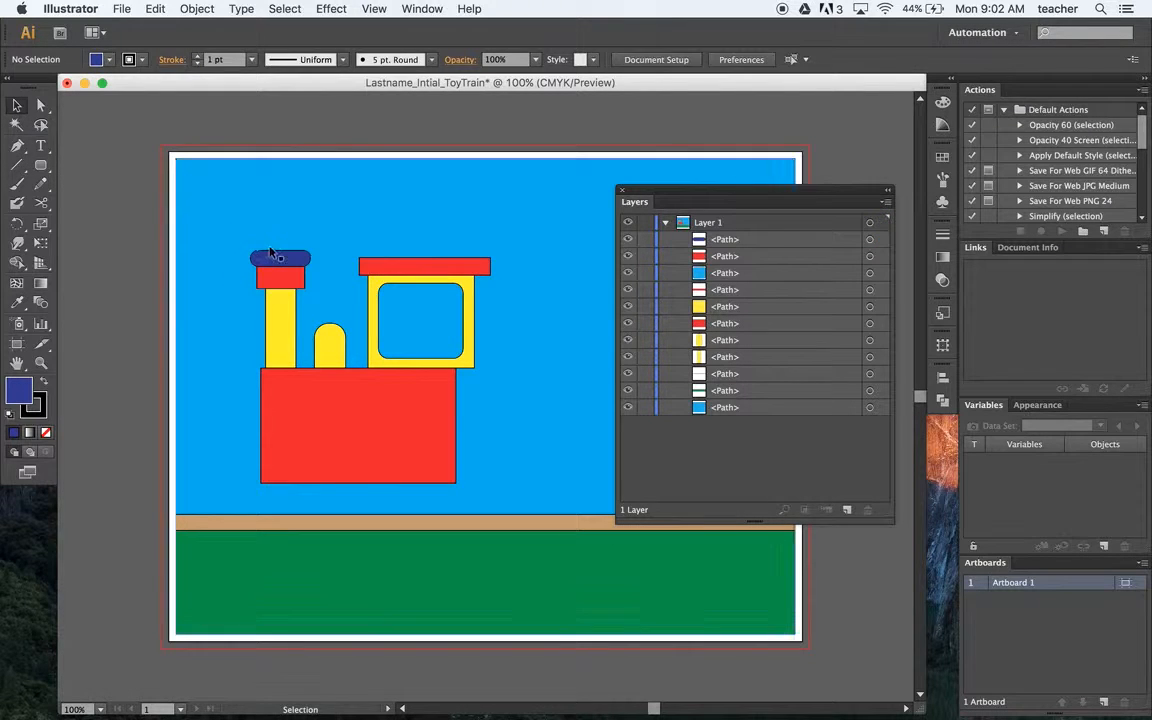
Draw a thin dark blue rounded band across the middle of the red train body, extending slightly past both sides.
click(270, 254)
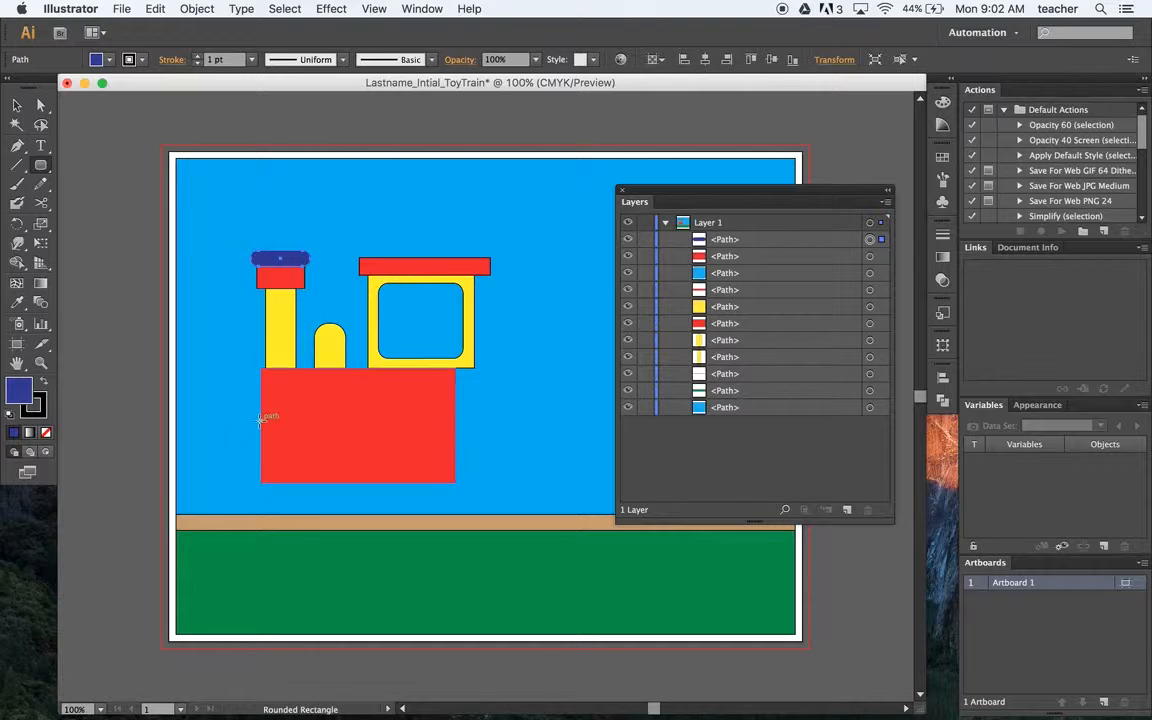
drag(260, 421, 462, 428)
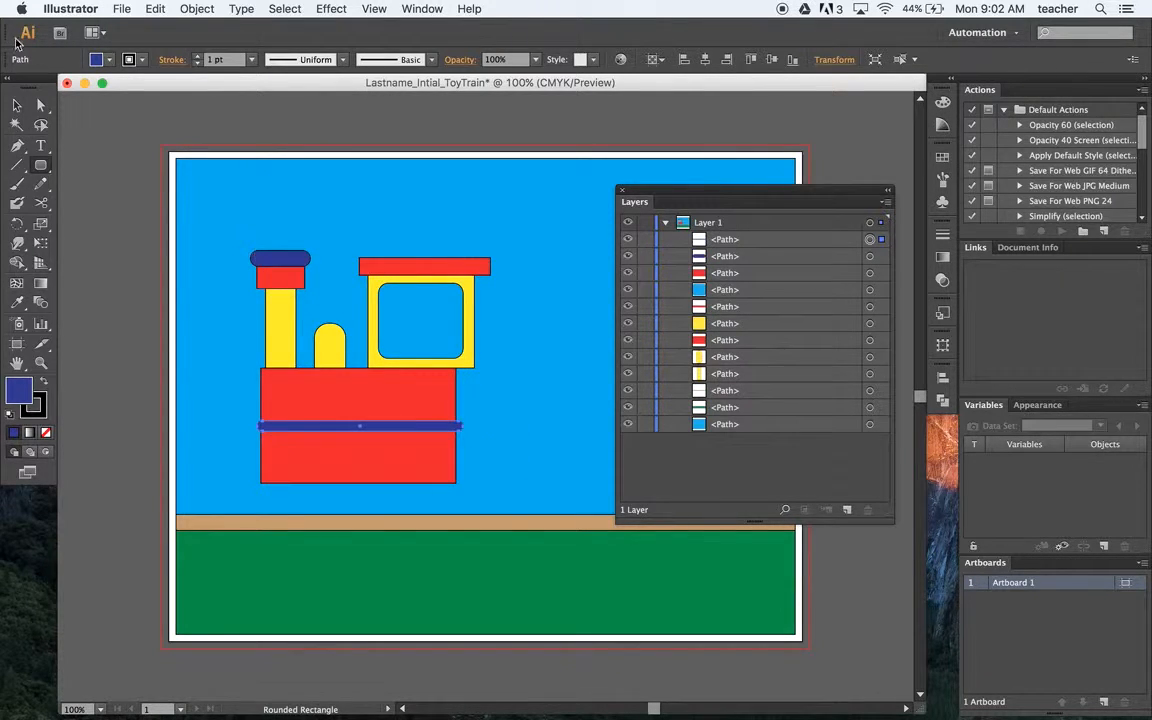
click(16, 102)
click(111, 169)
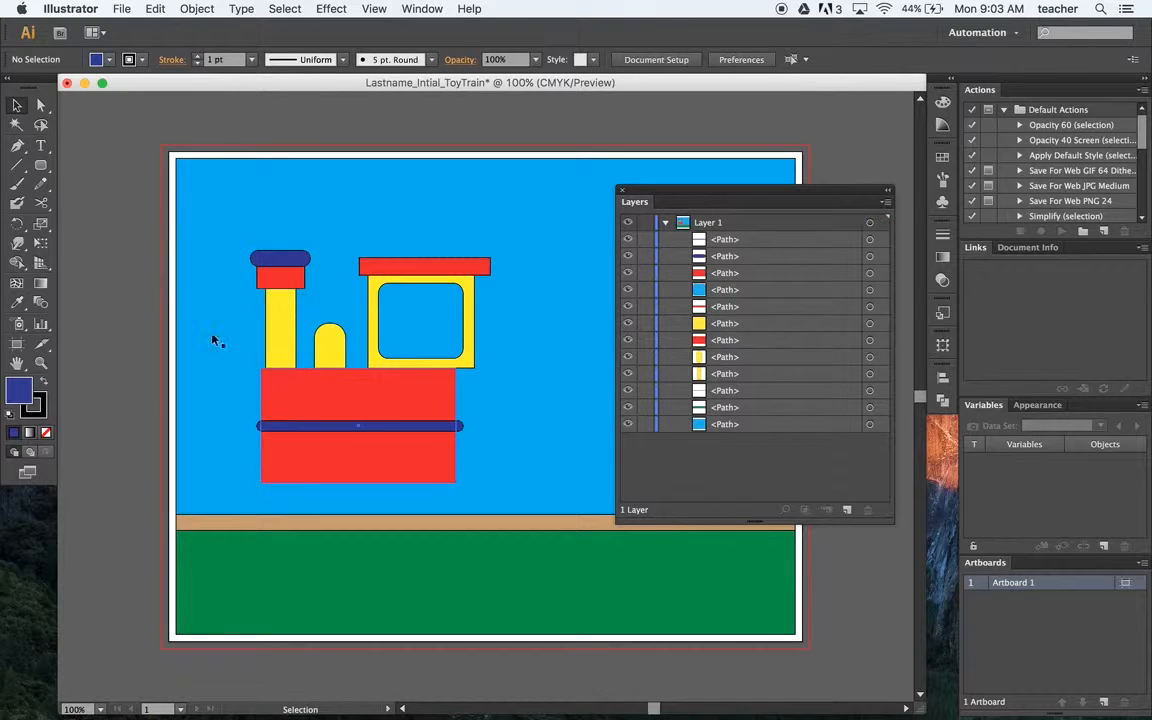
Draw a dark blue circle as the front wheel, centred on the train body's lower edge near its left end and reaching the track.
click(41, 165)
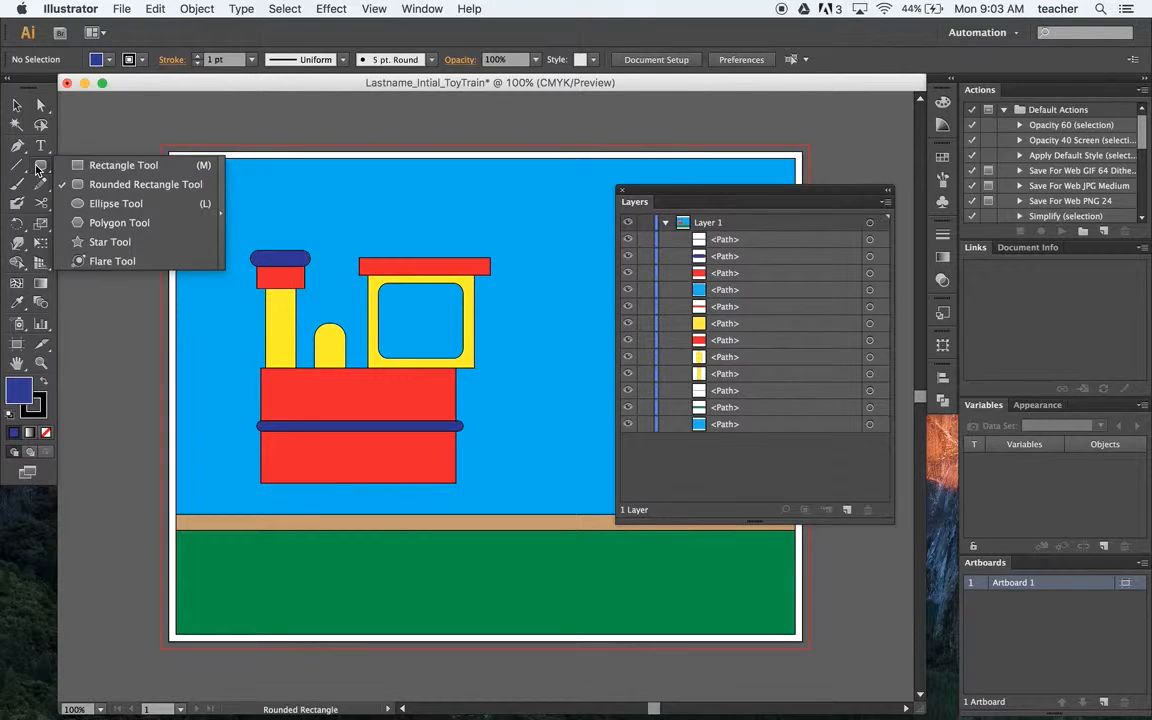
click(80, 205)
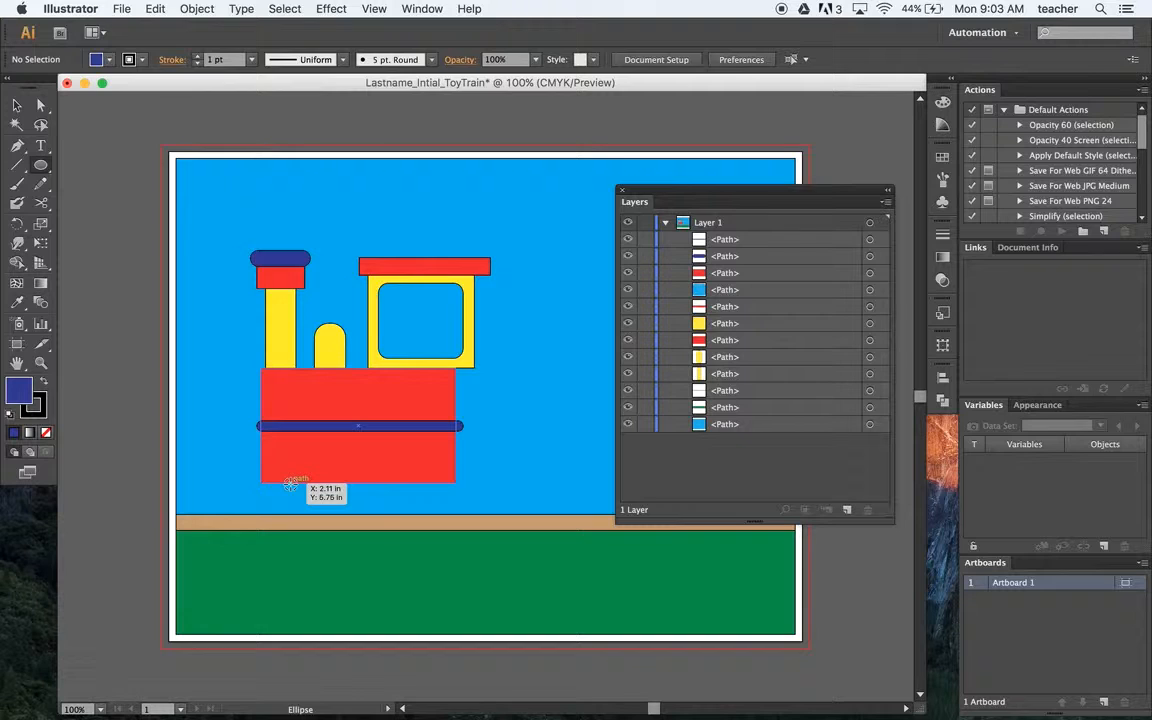
drag(290, 483, 316, 516)
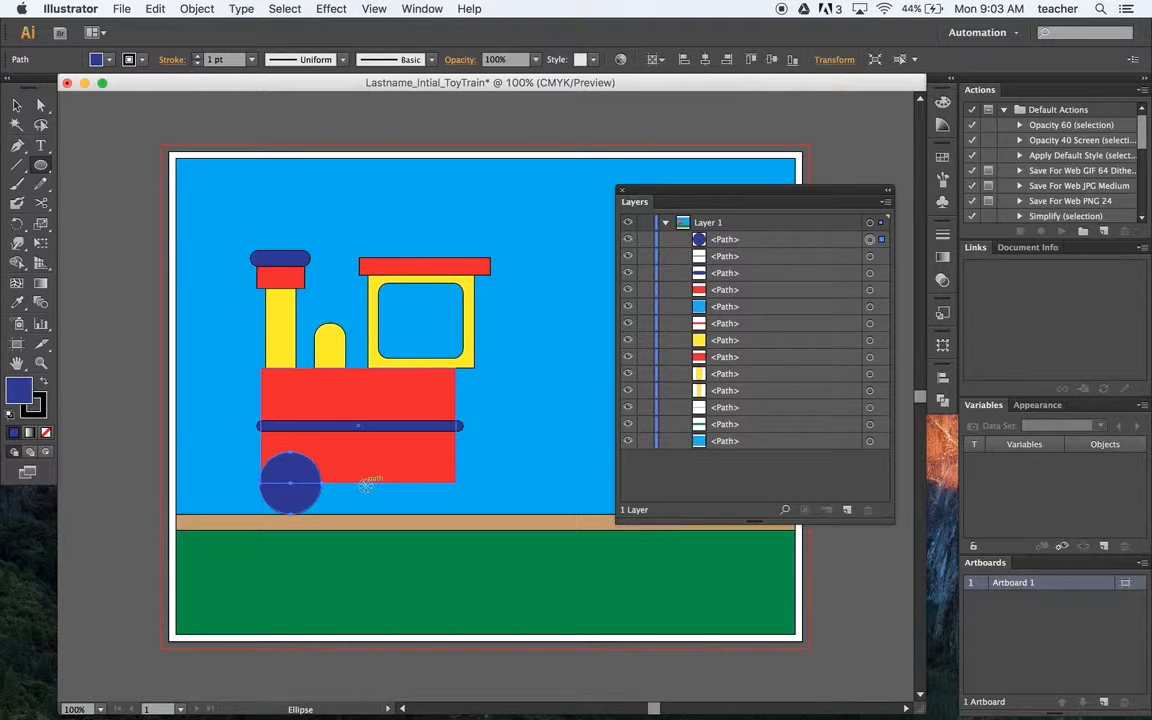
Copy the dark blue front wheel, paste two duplicates and place one beside it on the track as the second wheel.
click(20, 113)
click(122, 252)
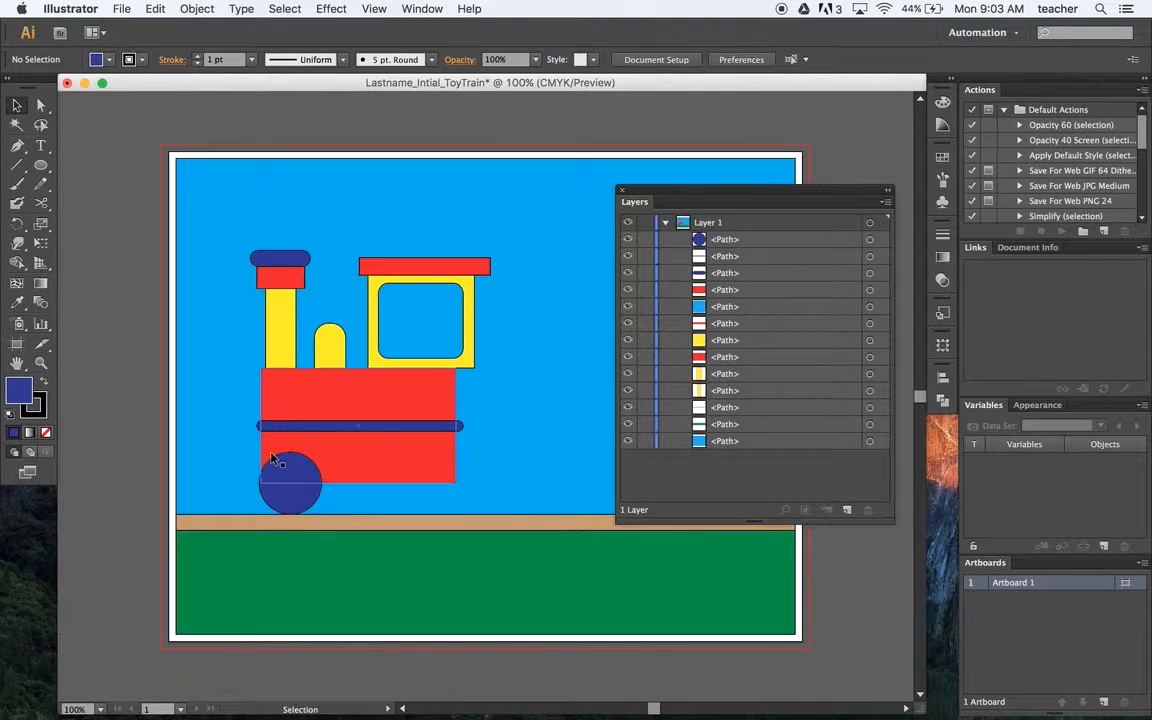
click(305, 487)
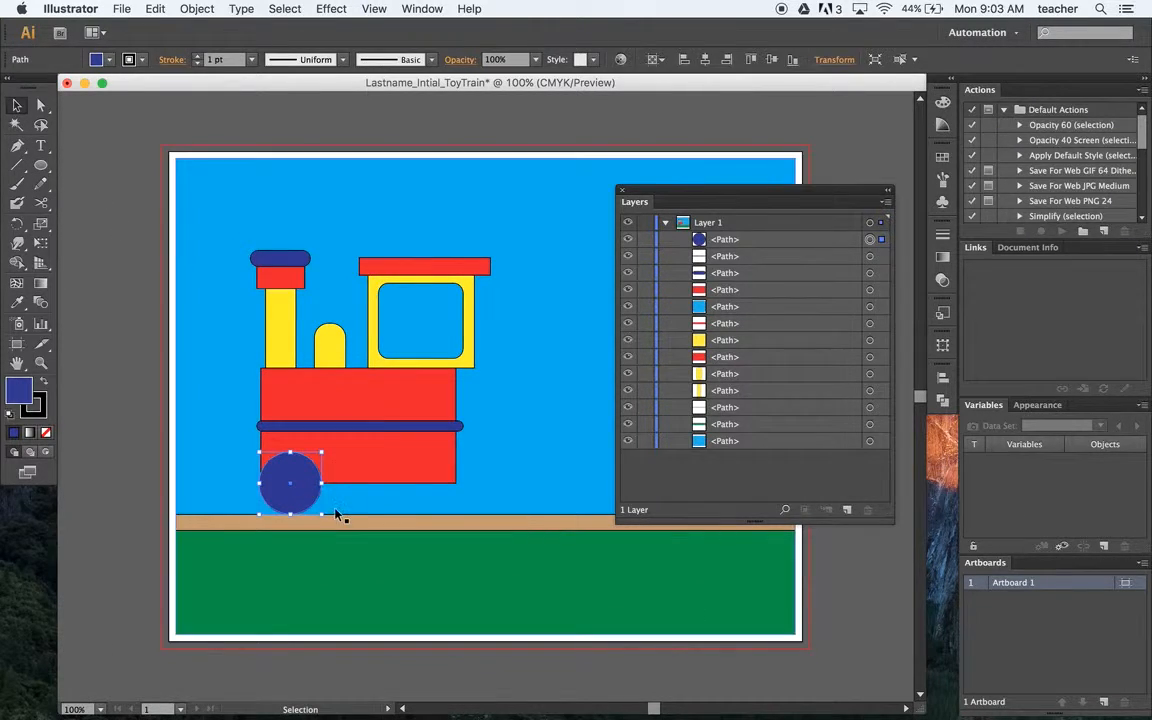
click(156, 9)
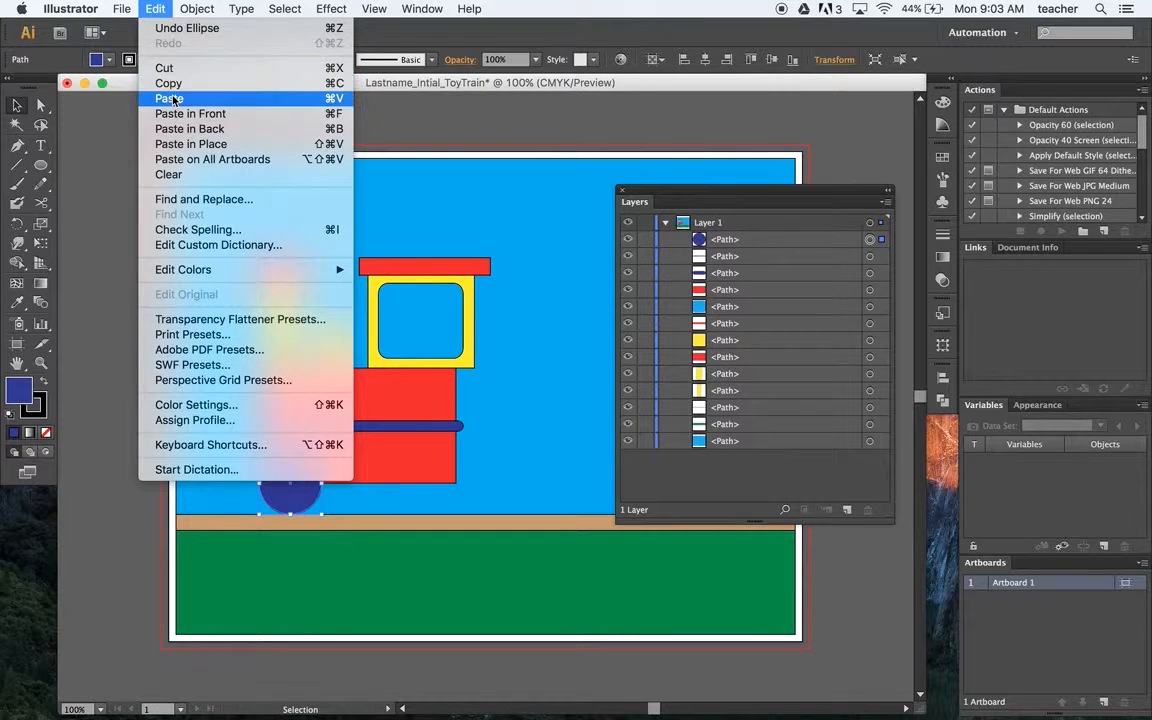
click(338, 84)
click(156, 9)
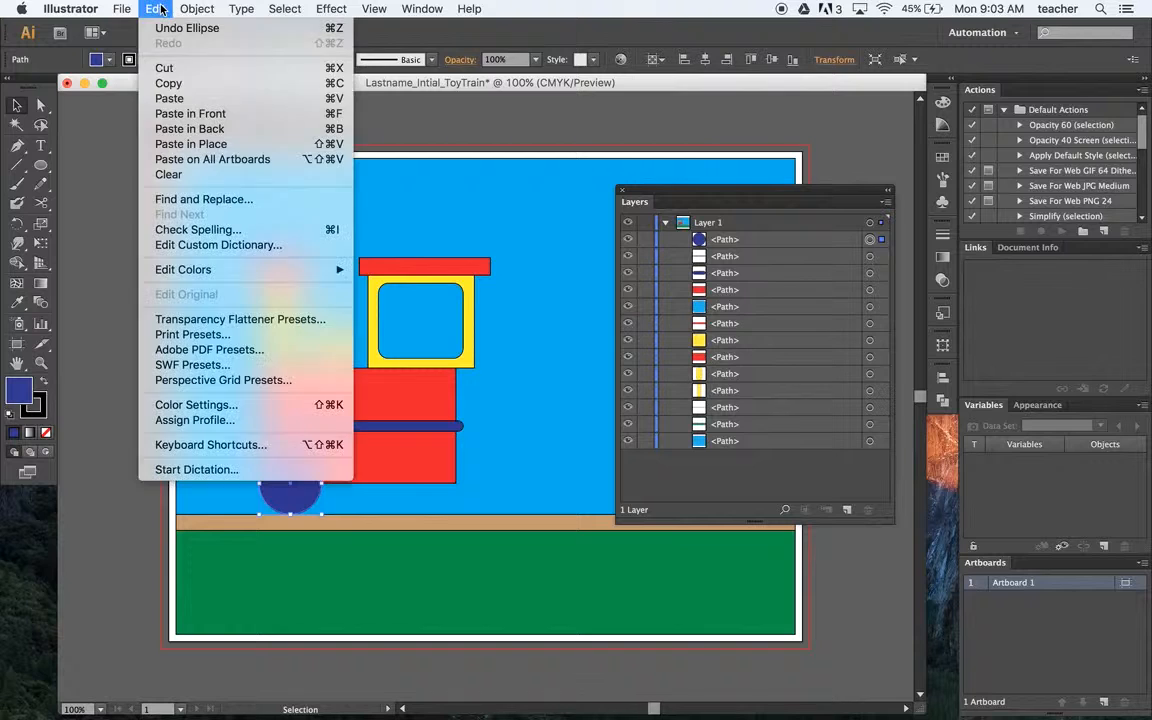
click(341, 100)
drag(489, 428, 374, 508)
Enlarge the other wheel copy into a big rear wheel resting on the track and shift all three wheels slightly left.
click(505, 410)
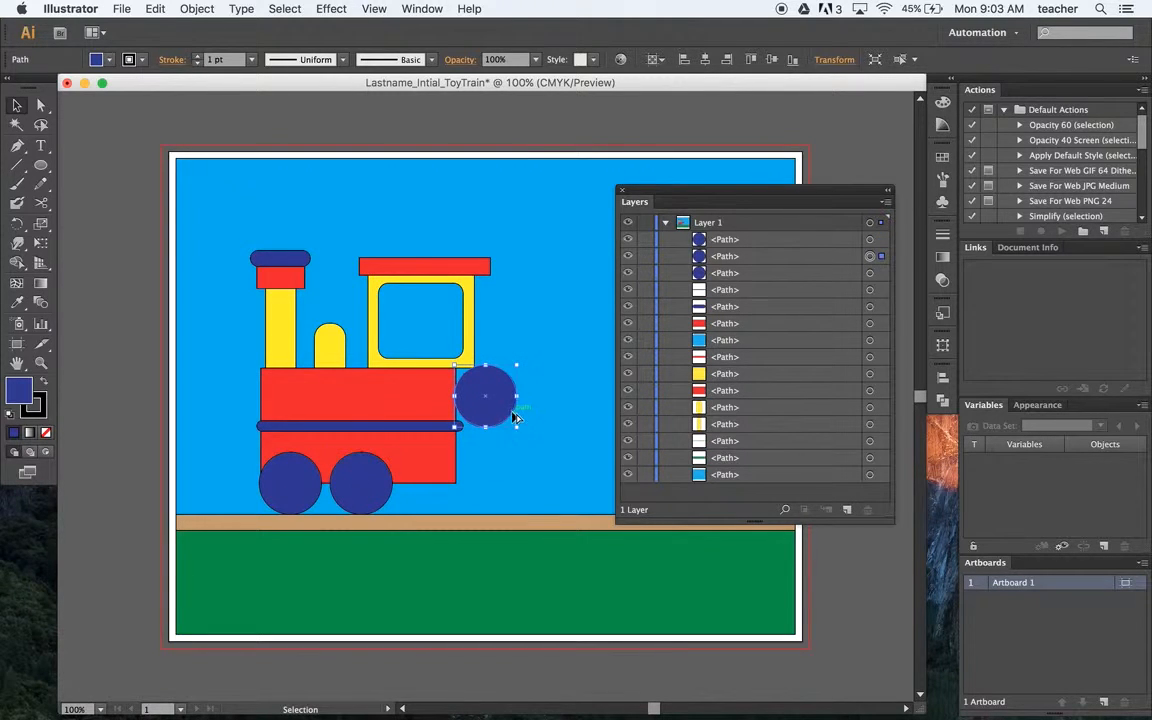
drag(515, 426, 465, 482)
shift+click(362, 483)
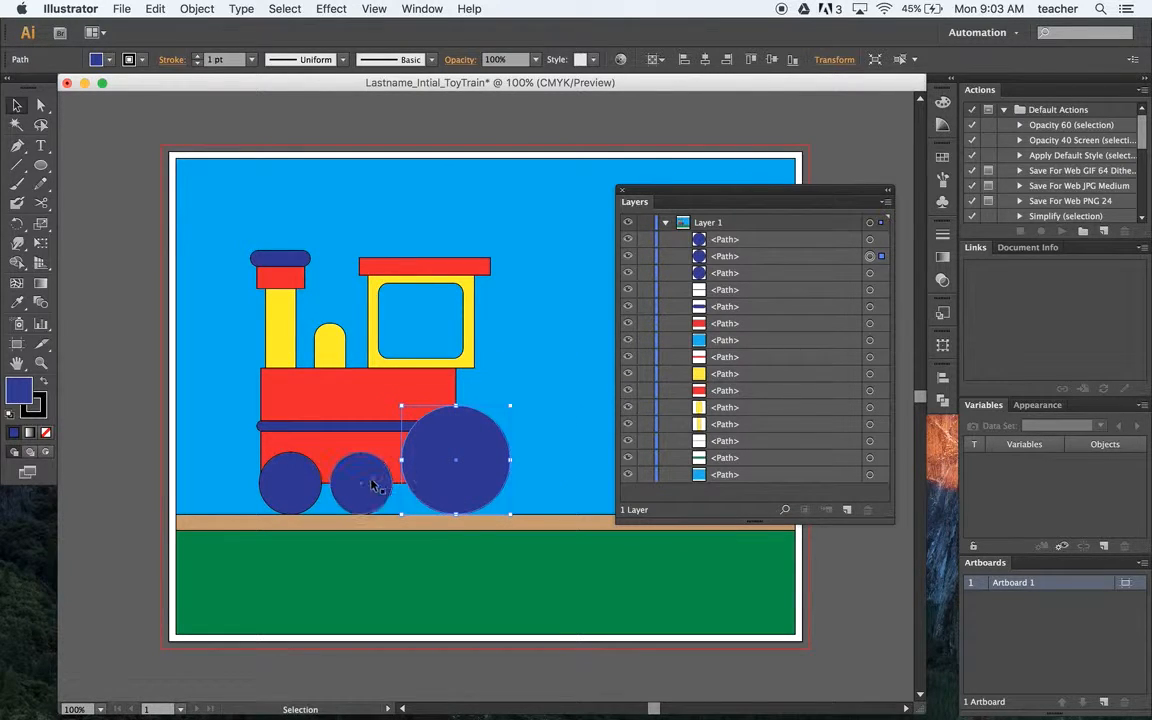
shift+click(288, 490)
drag(288, 490, 260, 500)
Stretch the red train body and its dark blue band a little to the left, over the front wheel.
click(296, 442)
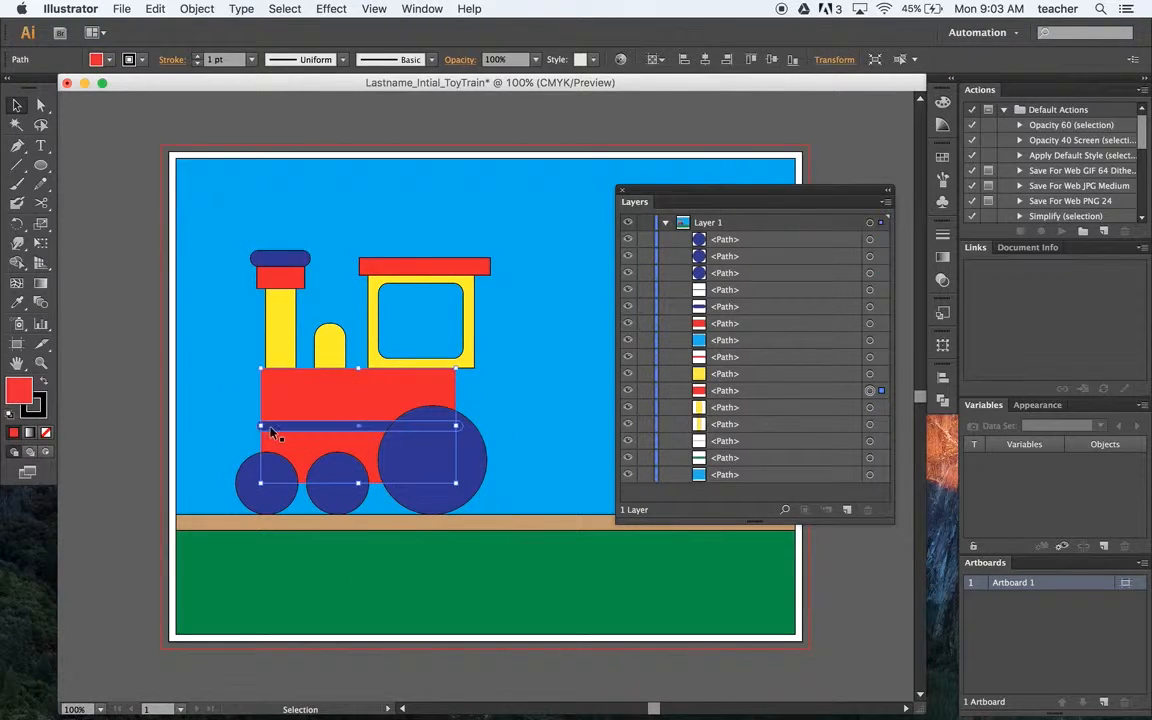
shift+click(271, 431)
mouse_move(261, 426)
mouse_down()
mouse_move(260, 440)
mouse_move(243, 430)
mouse_up()
click(112, 359)
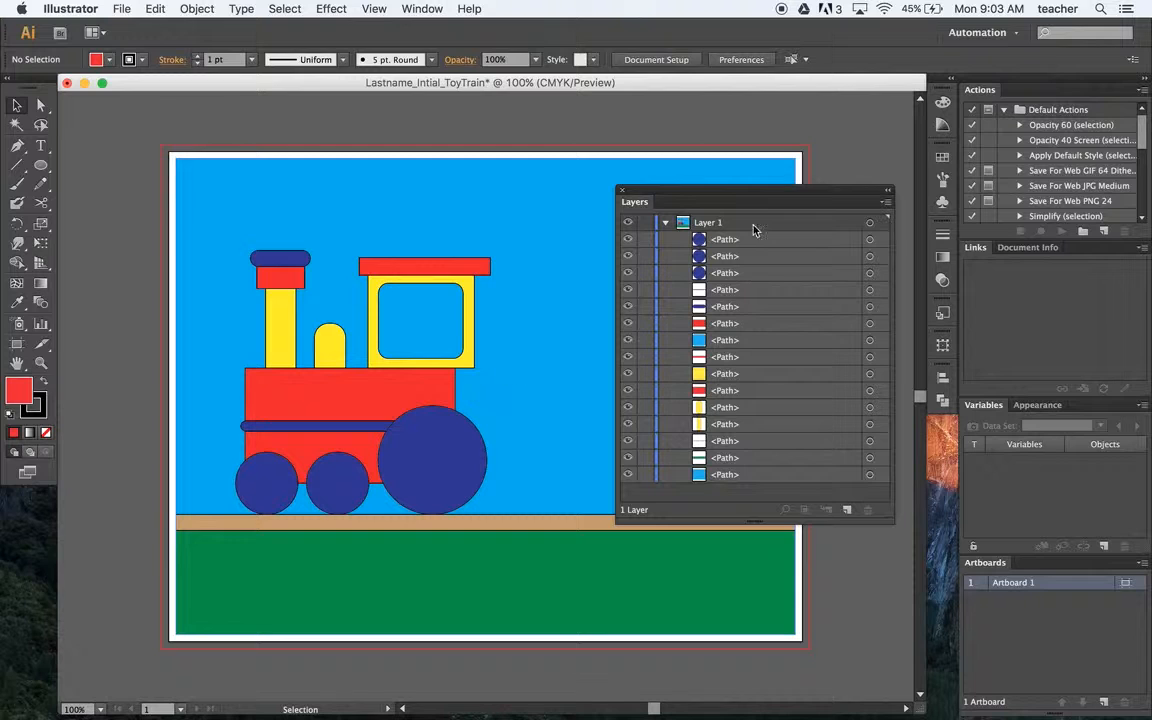
Draw a yellow hub circle centred on the large rear wheel, leaving a dark blue rim around it.
drag(731, 201, 746, 131)
click(450, 442)
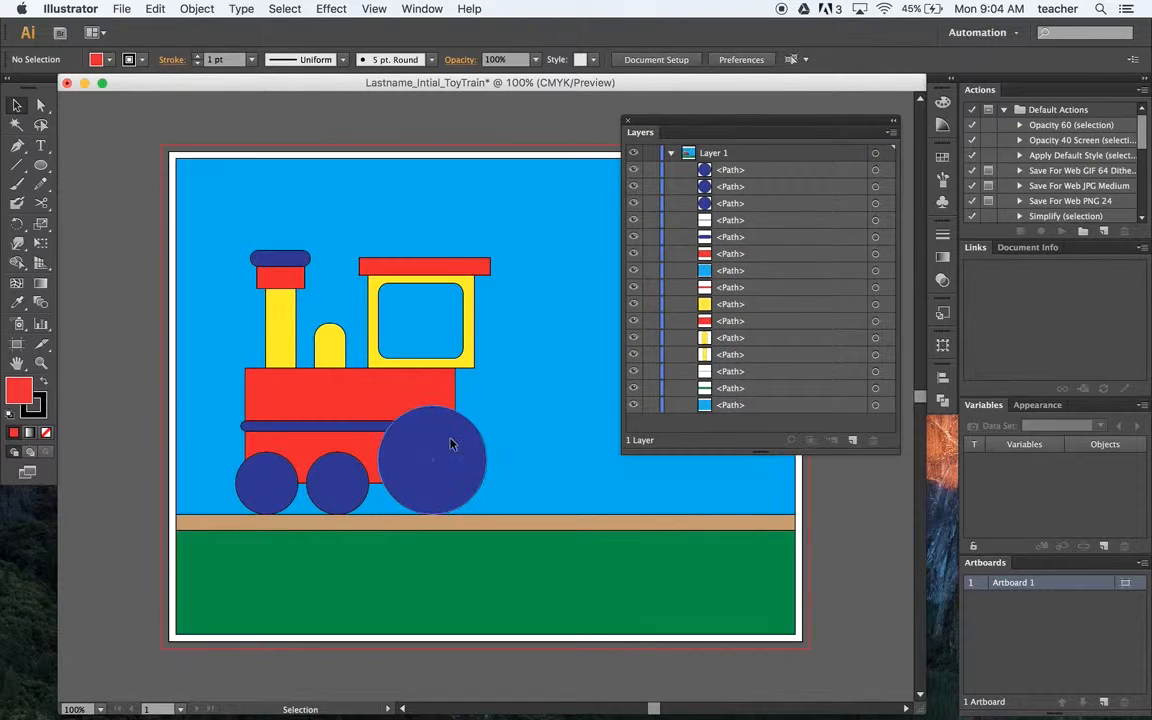
click(41, 164)
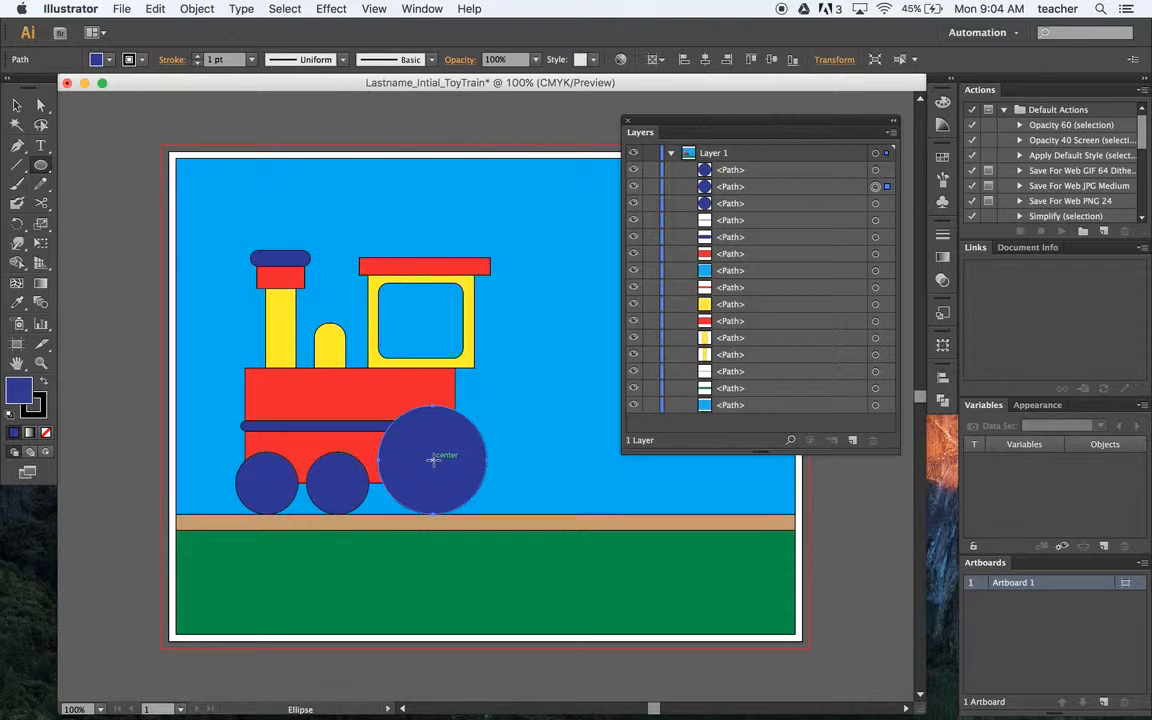
drag(433, 459, 470, 484)
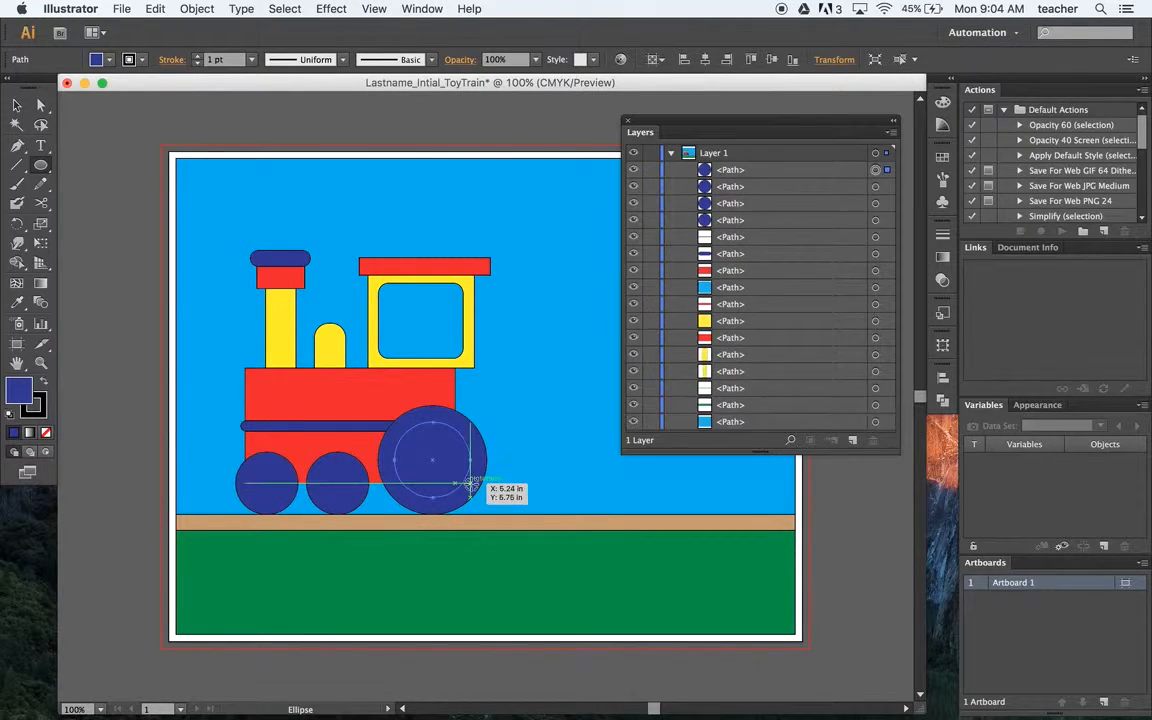
click(100, 59)
click(66, 89)
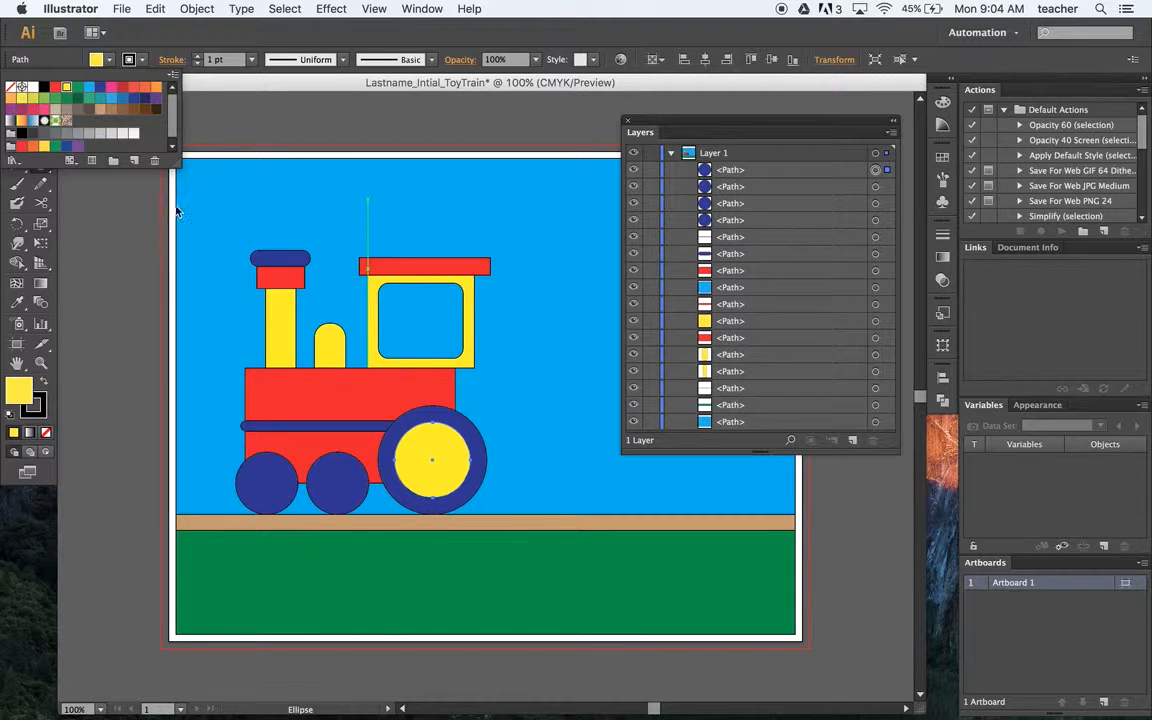
click(70, 297)
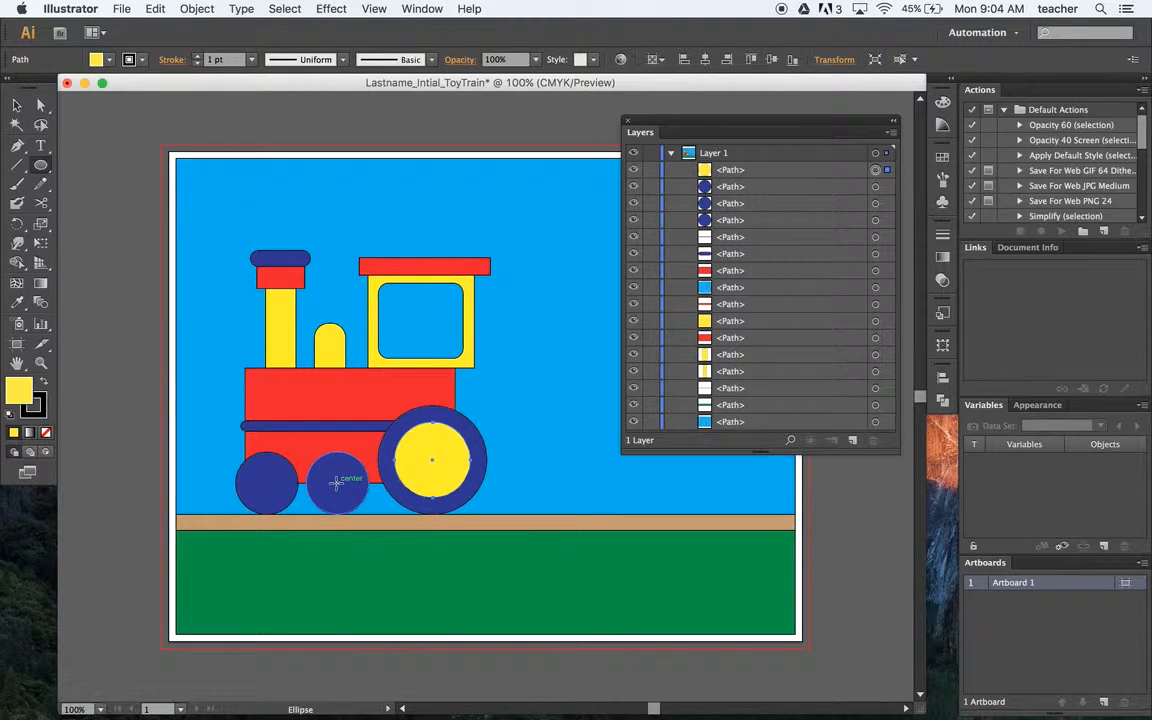
Draw a small yellow hub centred on the middle wheel and place a pasted copy of it on the front wheel.
drag(337, 484, 356, 497)
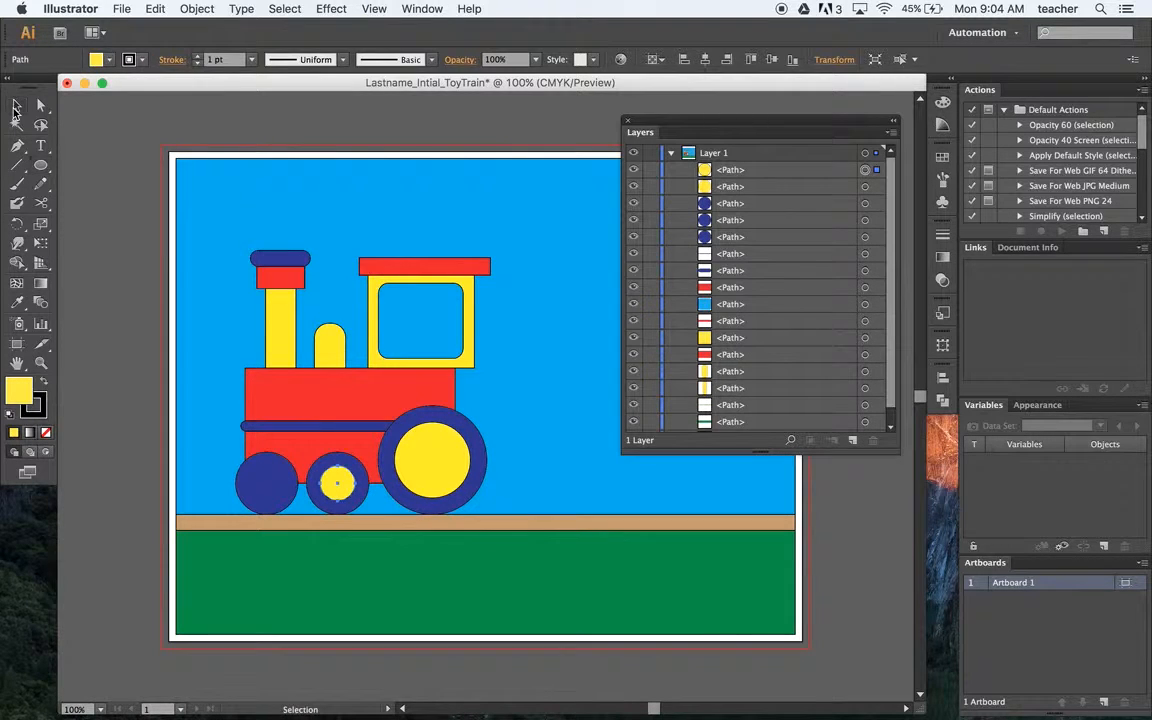
click(15, 108)
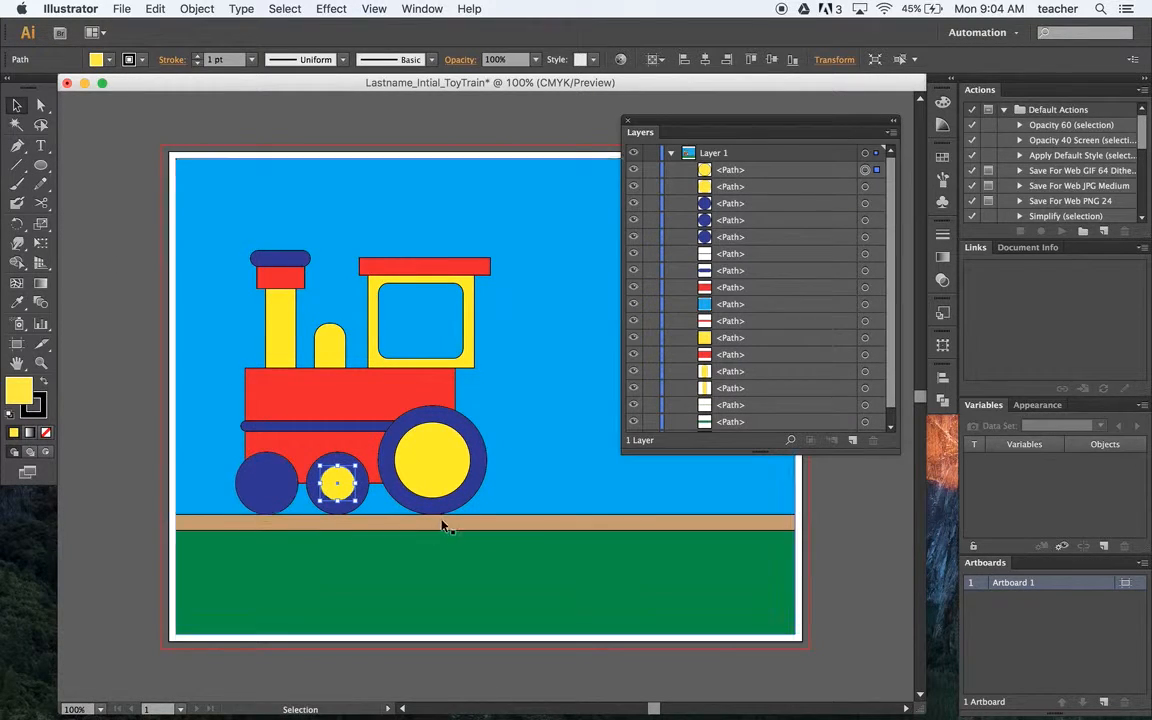
click(155, 8)
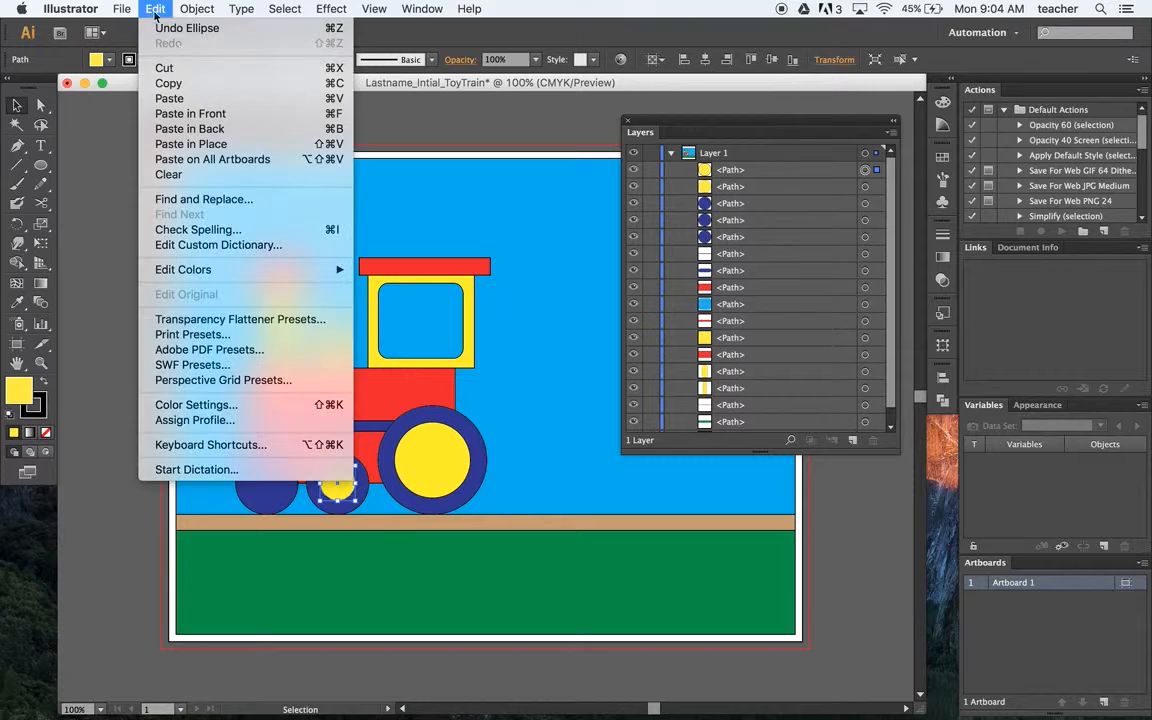
click(168, 83)
click(155, 8)
click(168, 99)
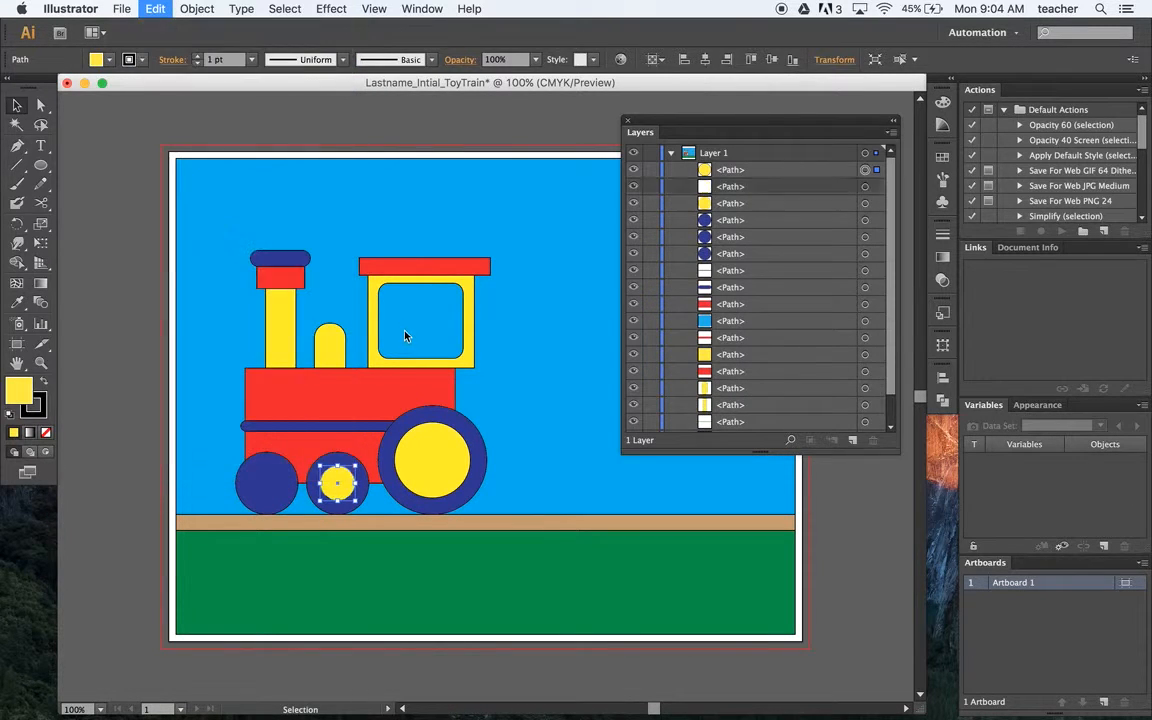
drag(493, 405, 276, 495)
click(166, 347)
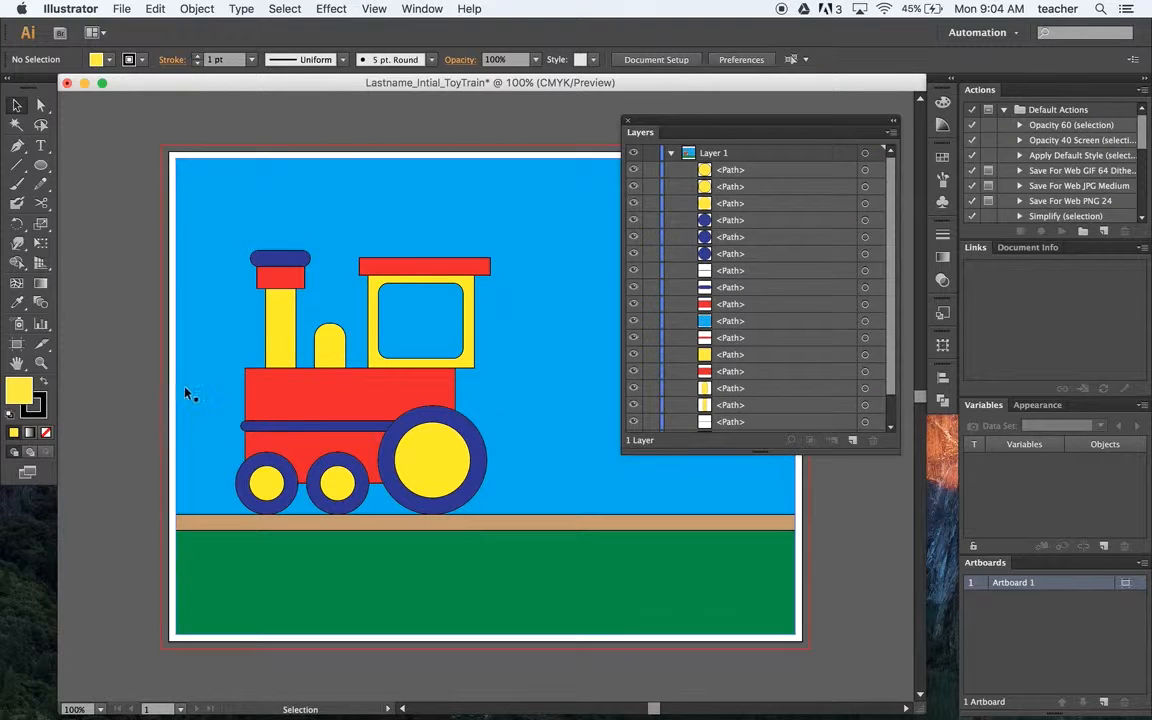
Create a yellow three-sided polygon with a 0.9915 in radius in the sky behind the cab.
click(41, 165)
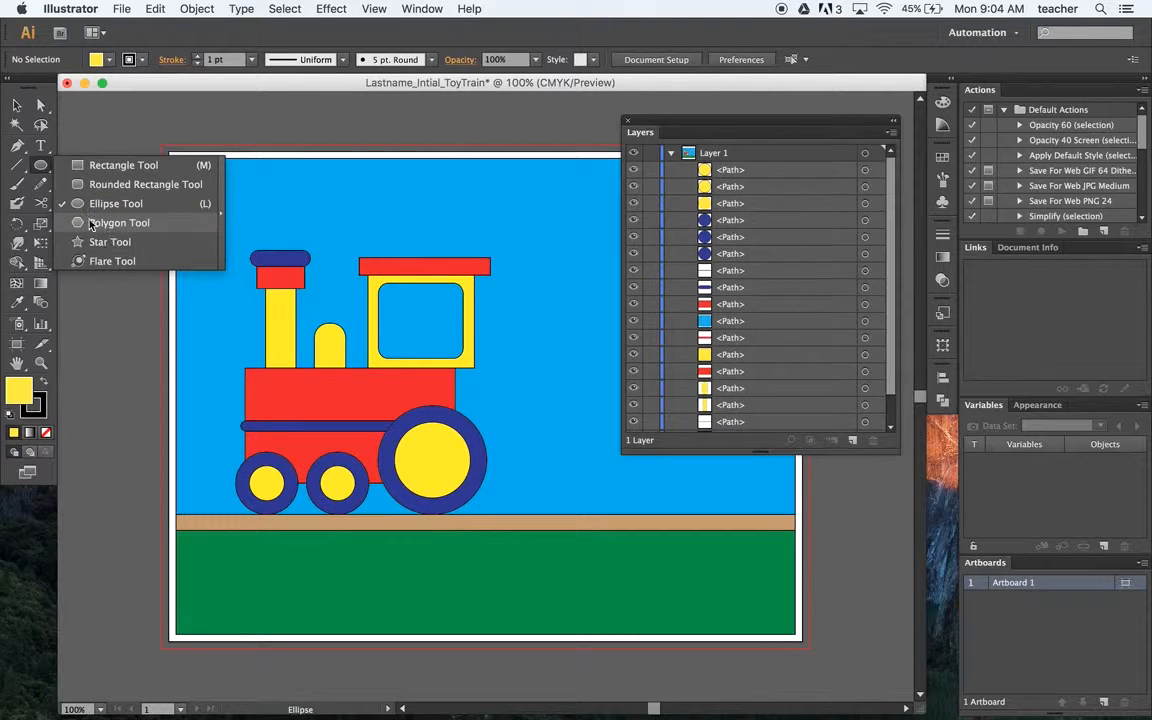
click(81, 229)
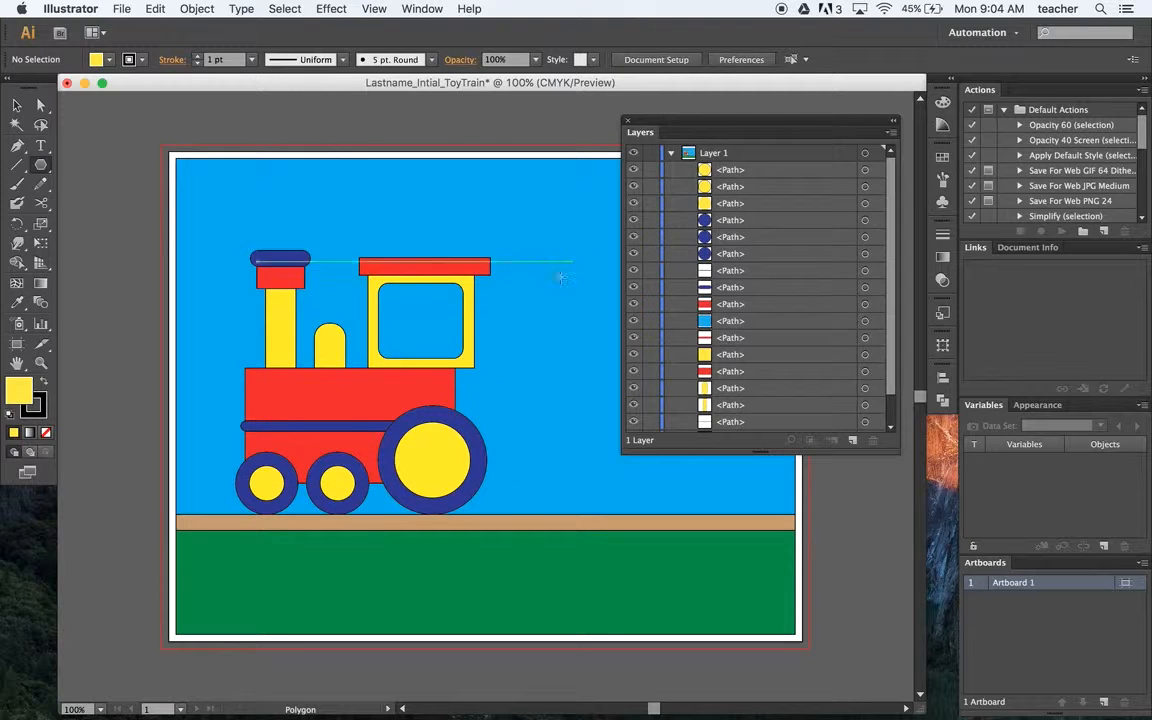
click(534, 334)
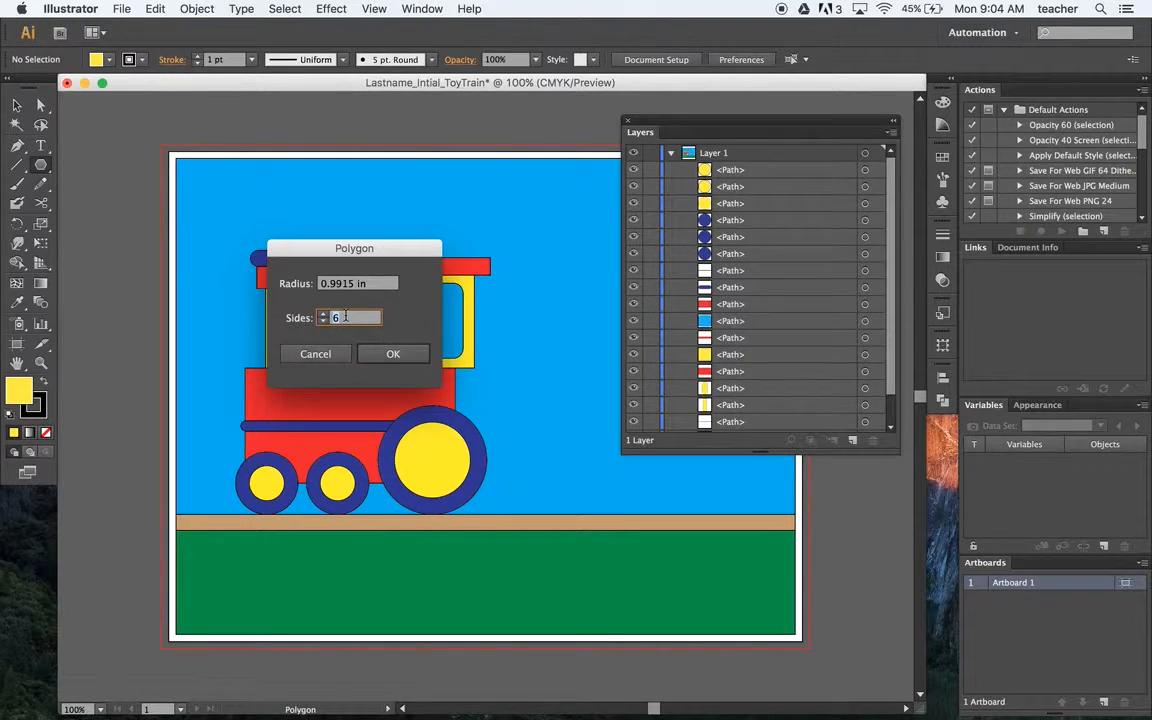
click(405, 354)
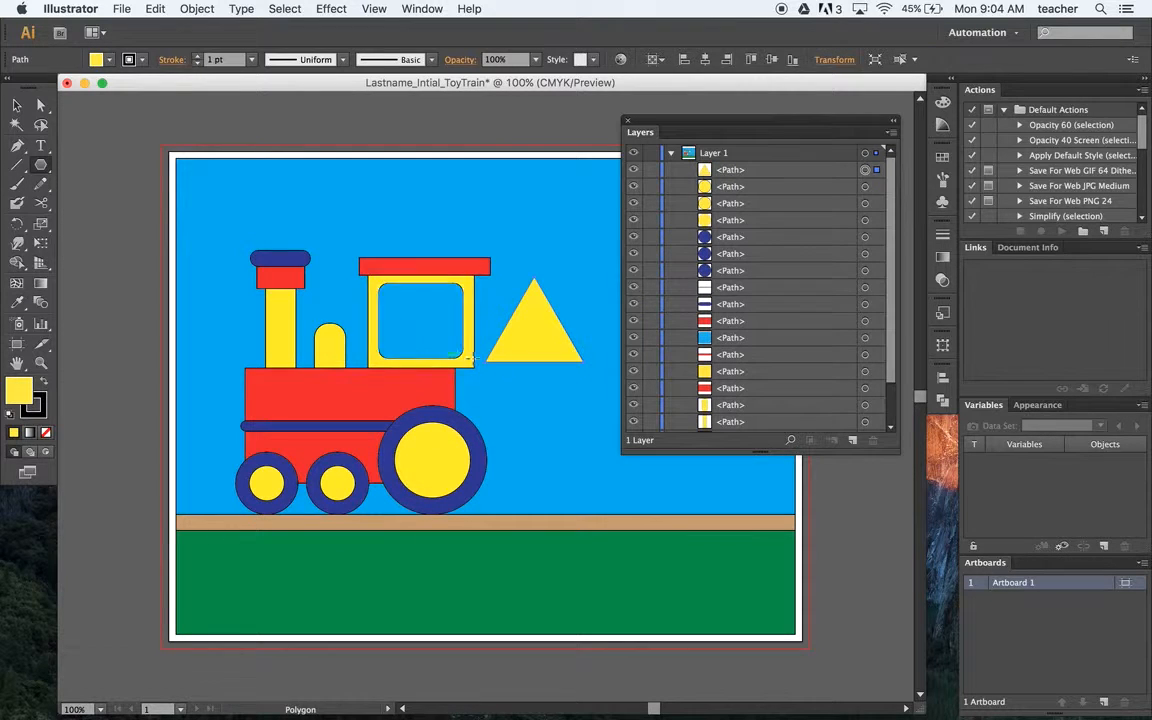
Move the yellow triangle's top anchor point up and above its right corner to form a right triangle.
key(v)
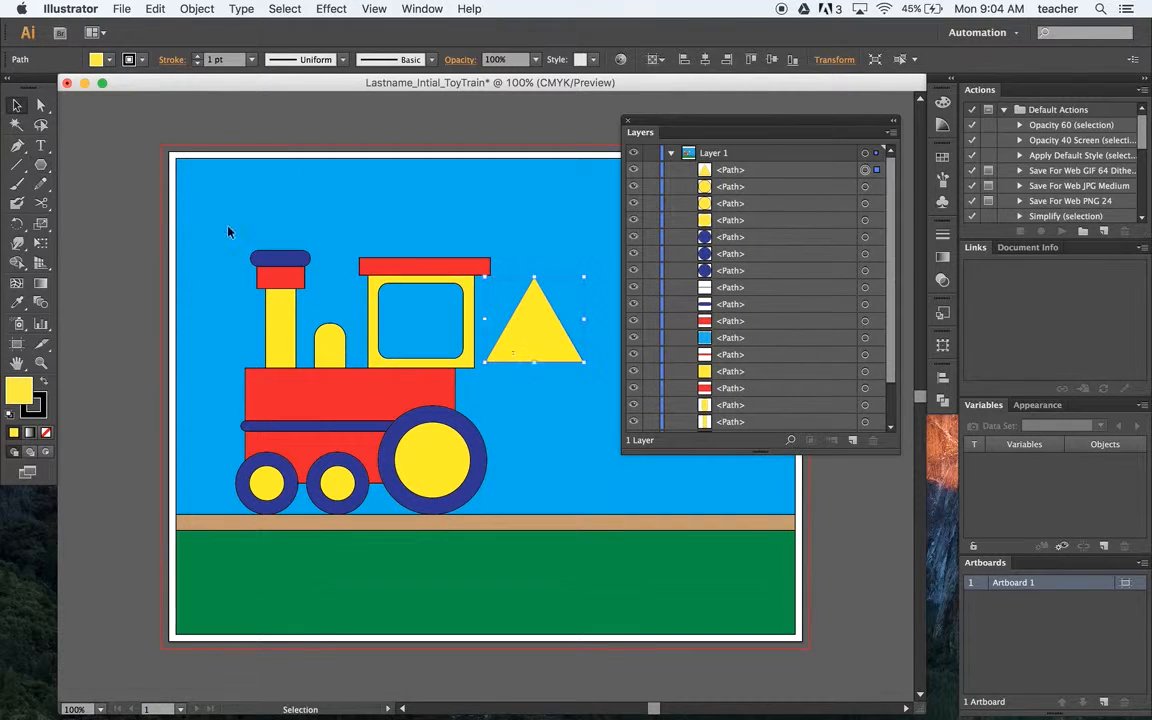
click(41, 106)
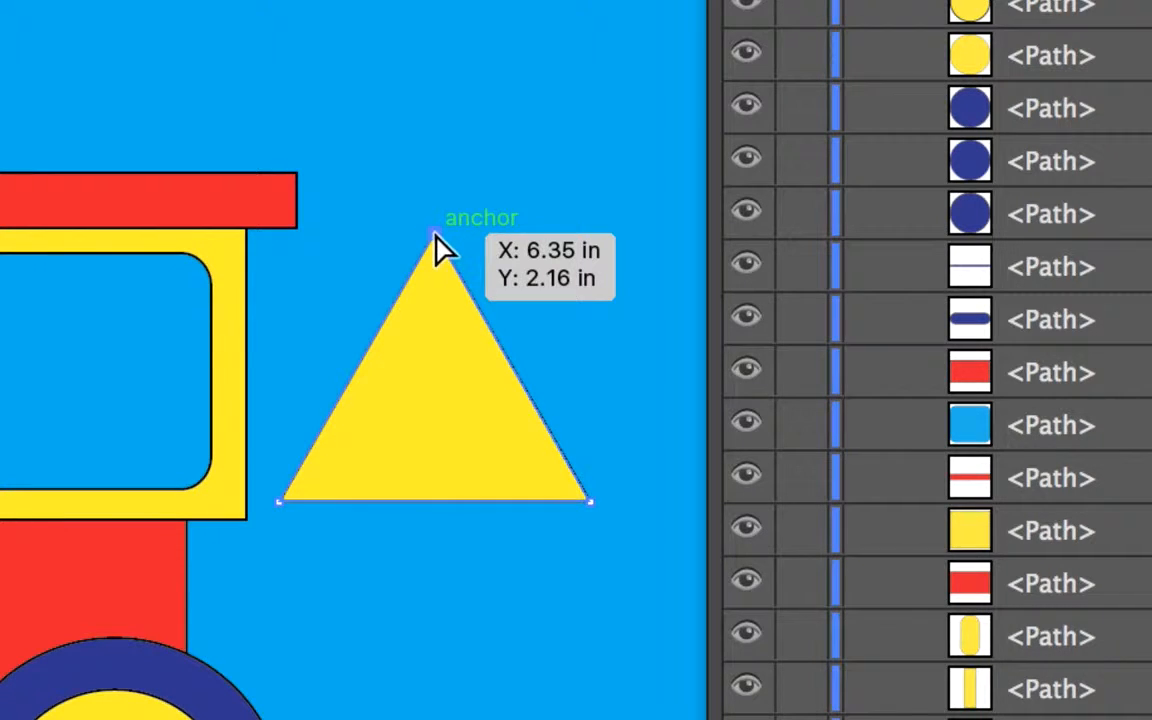
drag(437, 240, 590, 180)
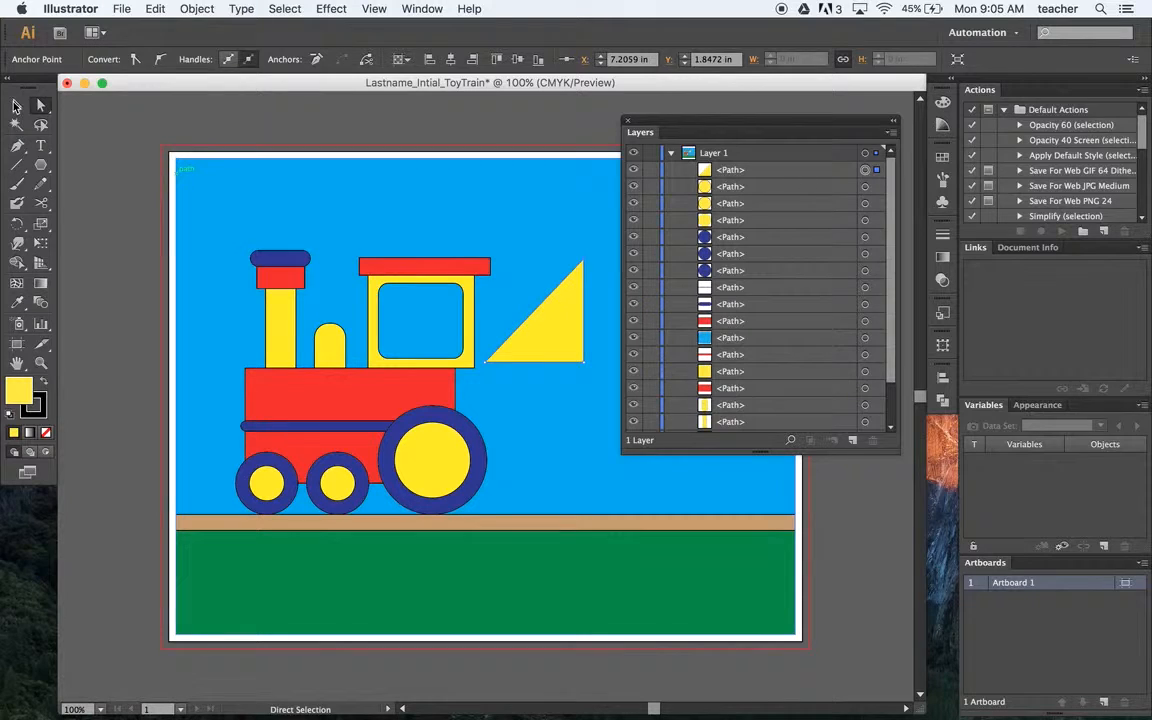
Move the yellow triangle against the front of the train body as a cowcatcher and narrow it to fit inside the background.
click(14, 105)
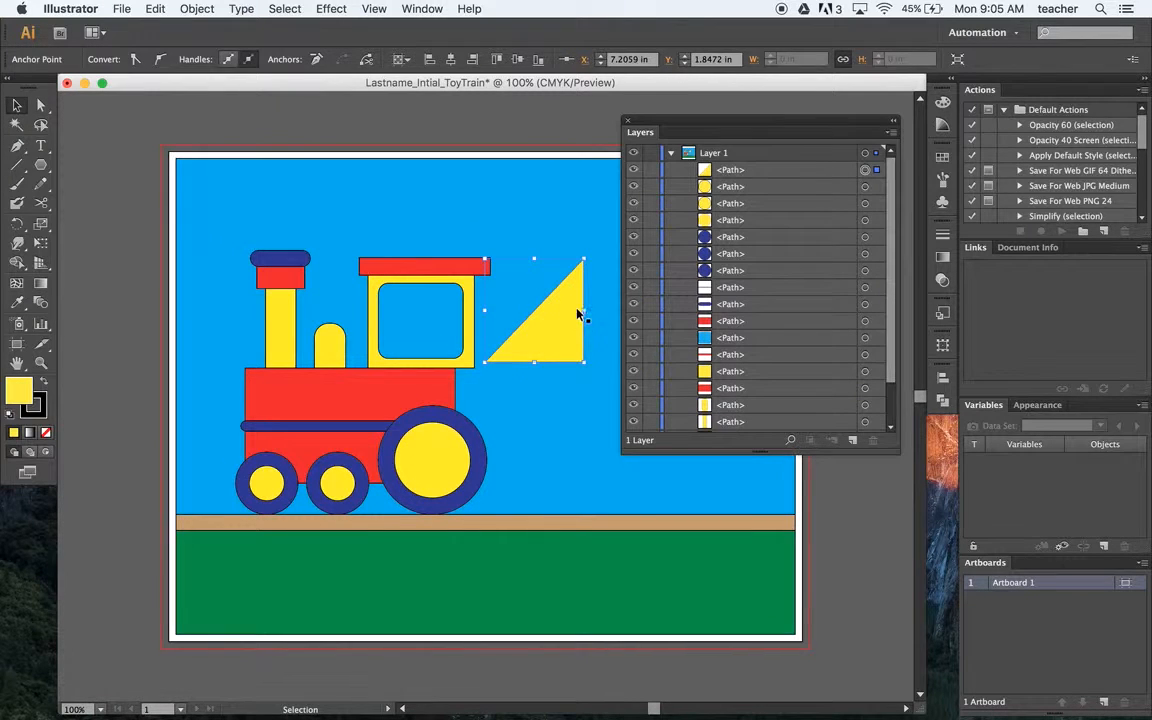
drag(578, 316, 241, 458)
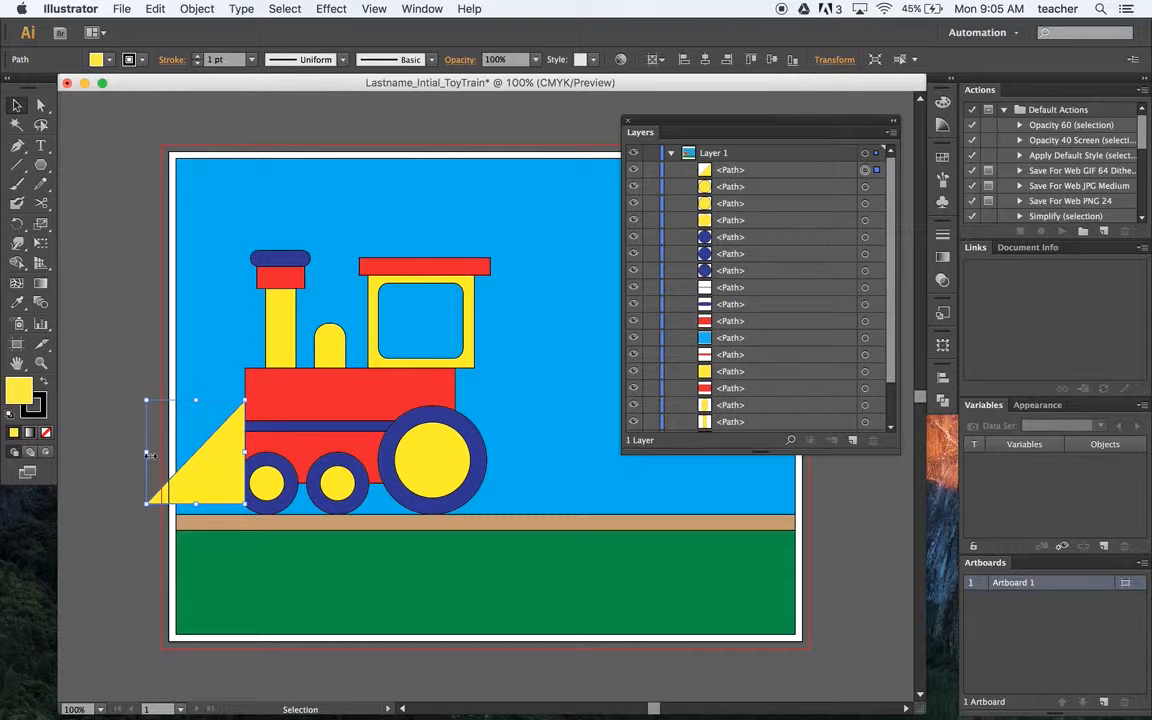
drag(148, 455, 189, 455)
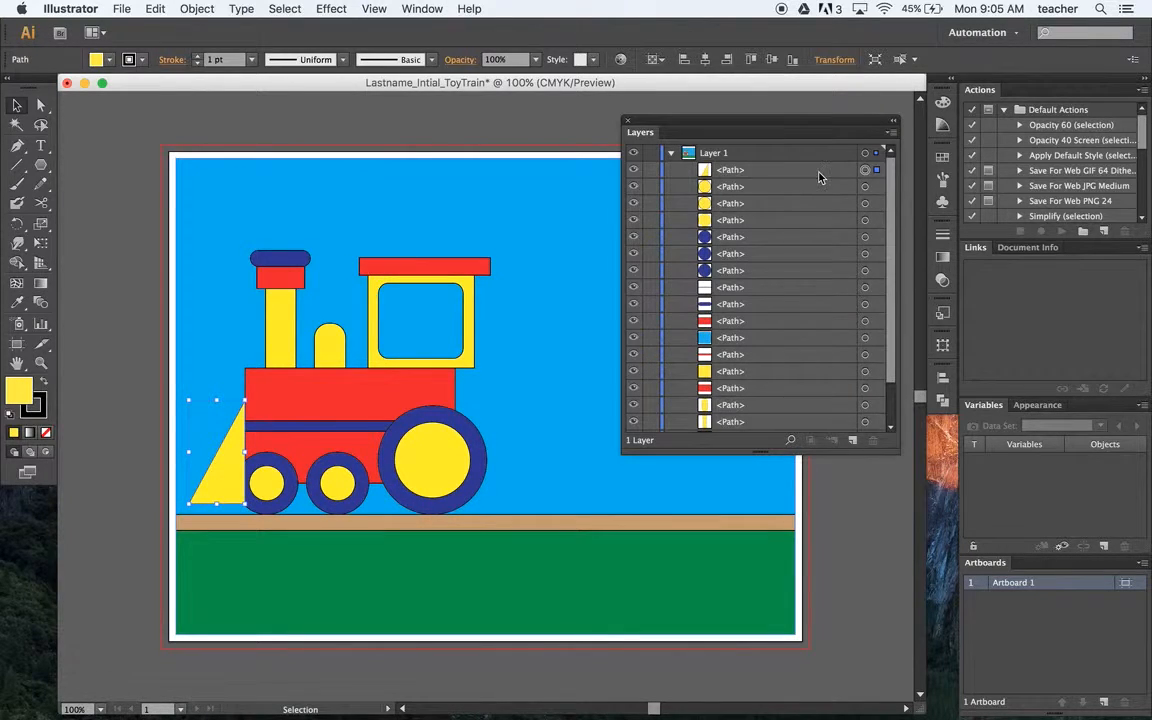
Move the yellow cowcatcher triangle below the three dark blue wheels in the stacking order.
click(760, 171)
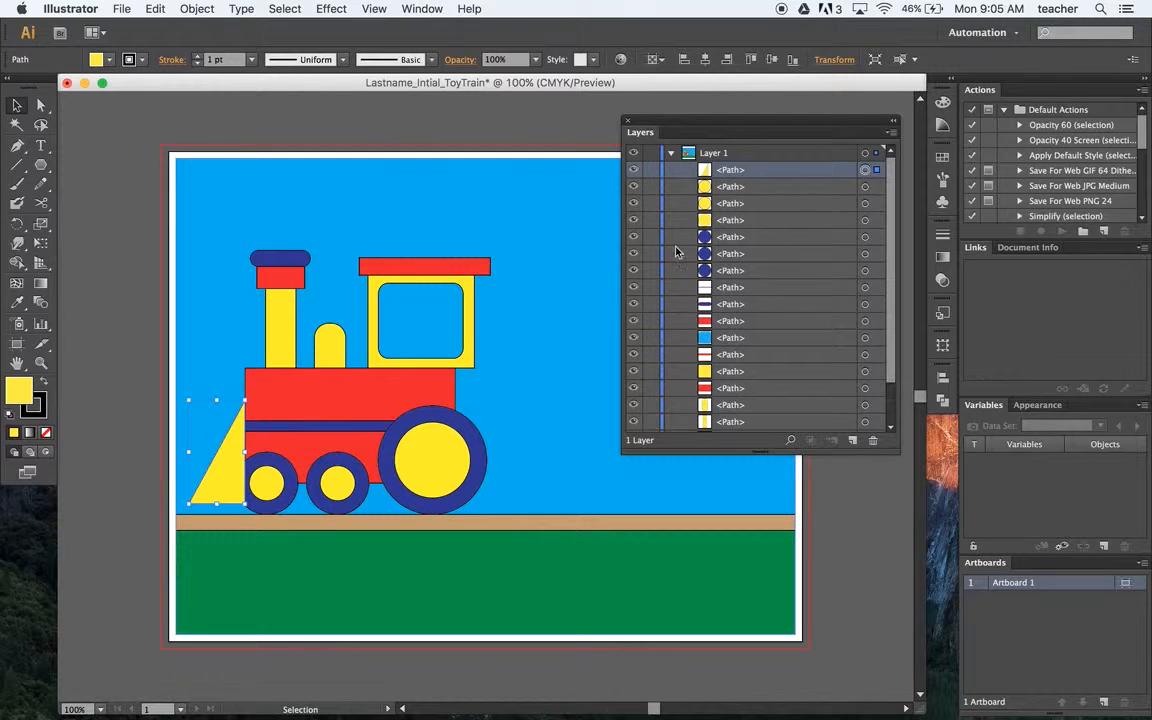
drag(763, 175, 763, 281)
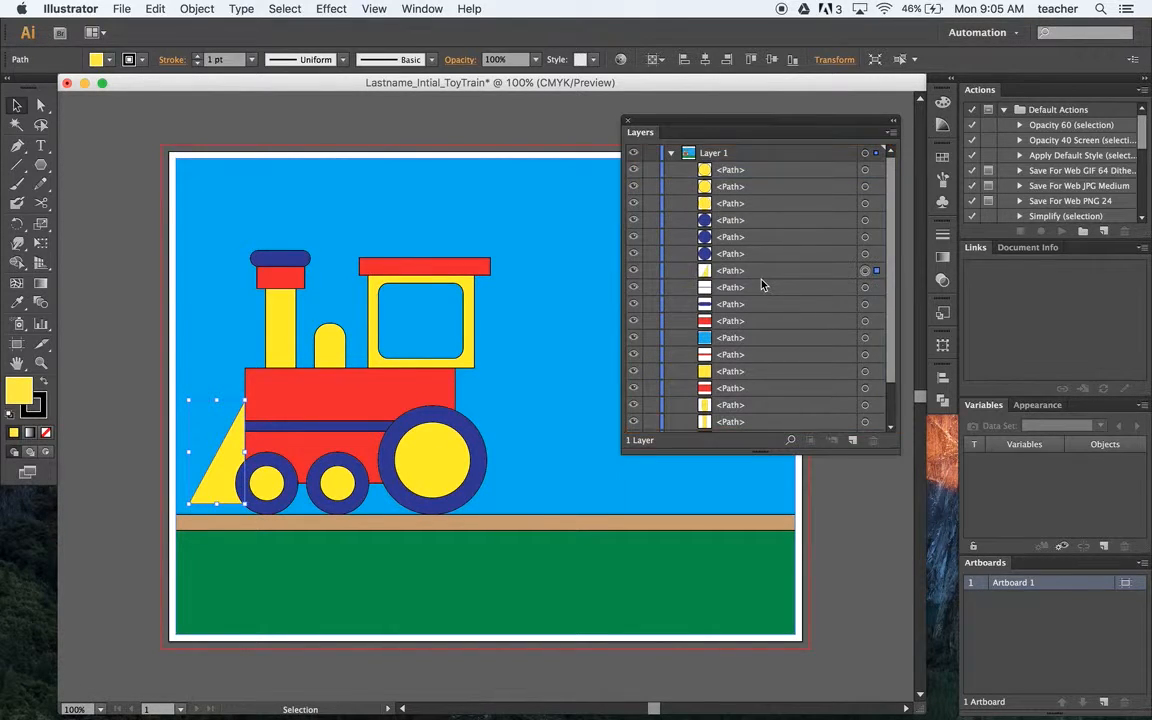
click(123, 393)
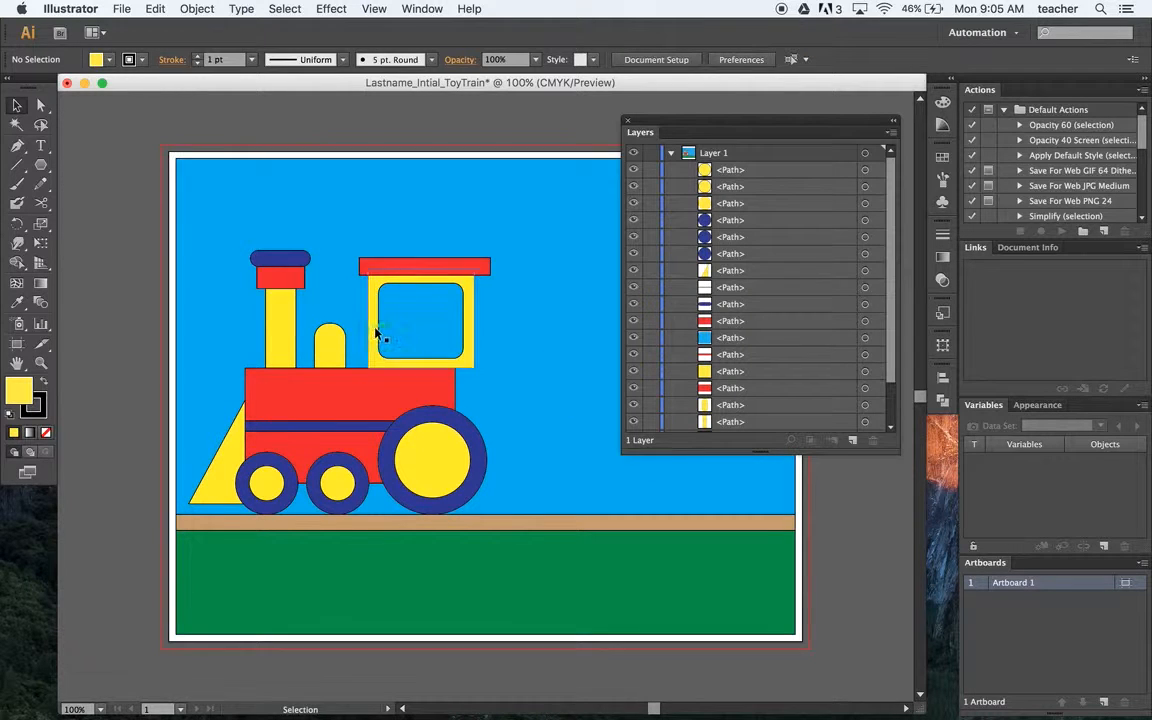
Move the Layers panel clear of the sky and shorten the red cab roof slightly at its right end.
drag(823, 123, 830, 573)
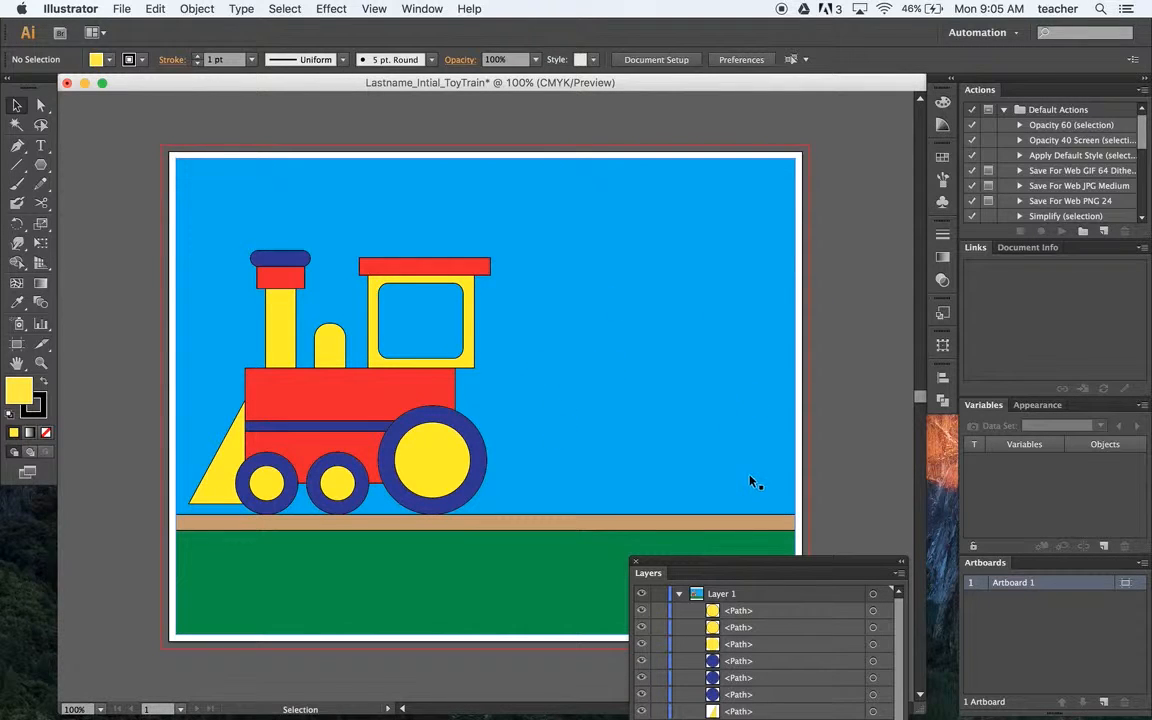
click(488, 266)
drag(488, 266, 486, 266)
click(813, 314)
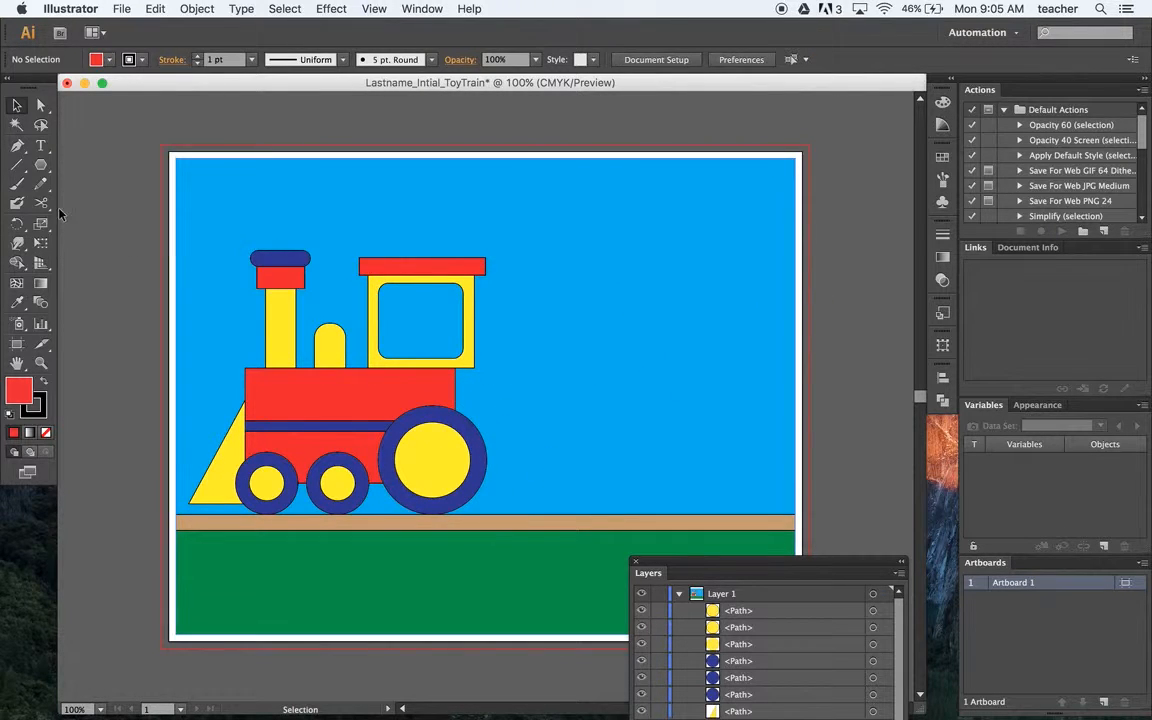
Draw a thin red rectangle as a connecting rod from the front wheel's hub across to the large rear wheel.
drag(33, 167, 72, 156)
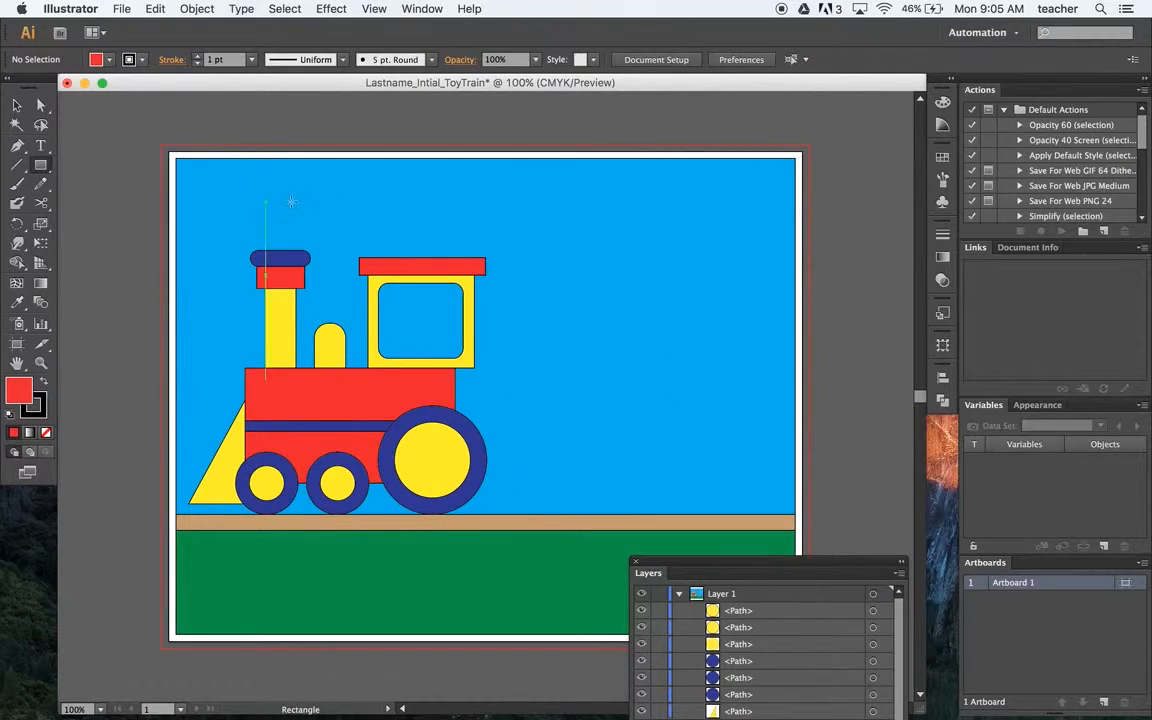
drag(305, 186, 398, 488)
click(17, 104)
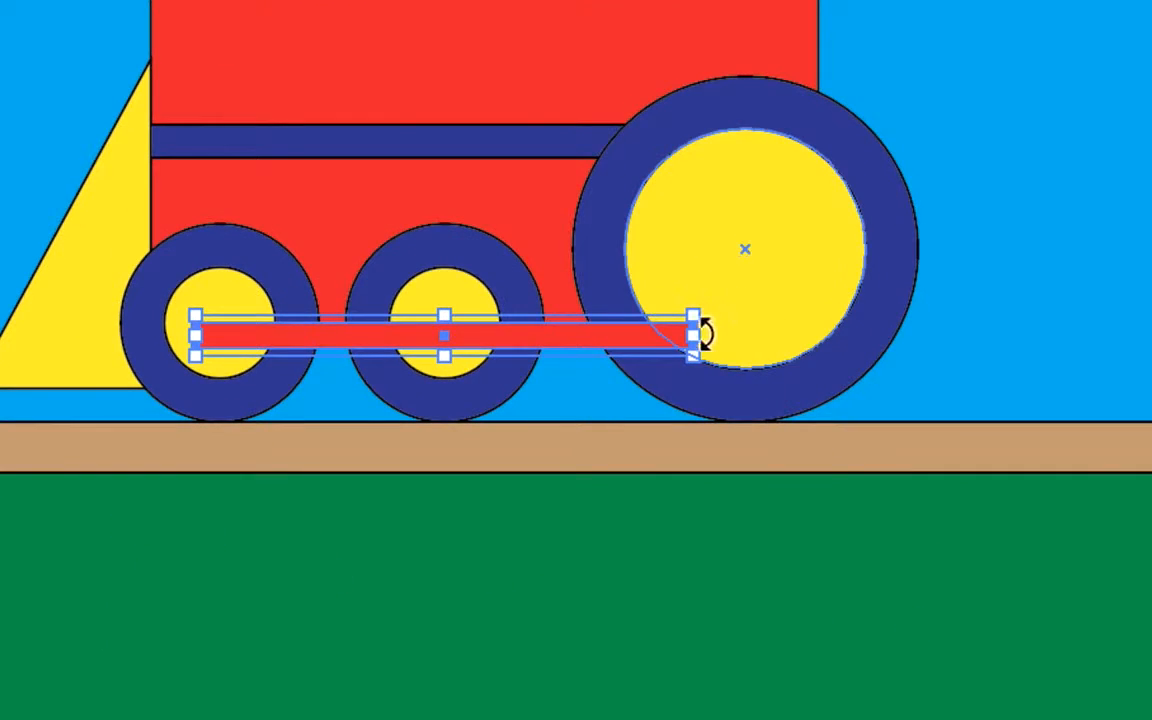
Shorten the red connecting rod to span the two small wheels' hubs and tilt it upward toward the middle wheel.
drag(703, 333, 457, 336)
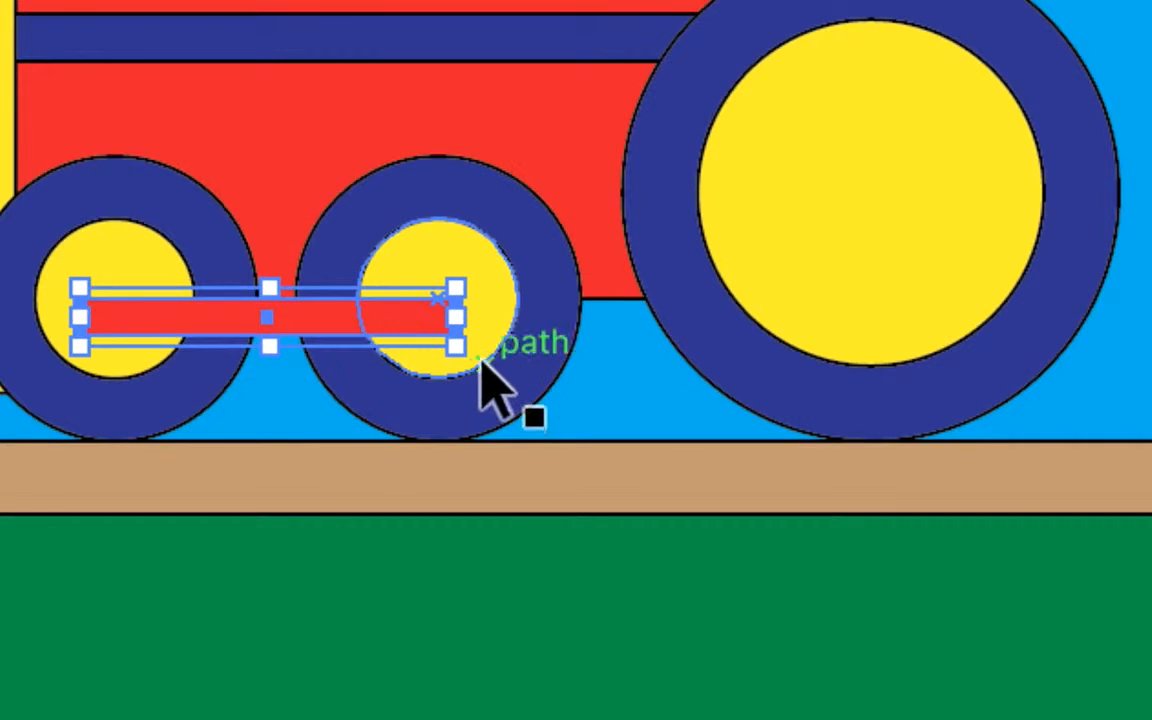
drag(494, 381, 497, 336)
mouse_move(483, 266)
mouse_down()
mouse_move(415, 280)
mouse_move(478, 258)
mouse_up()
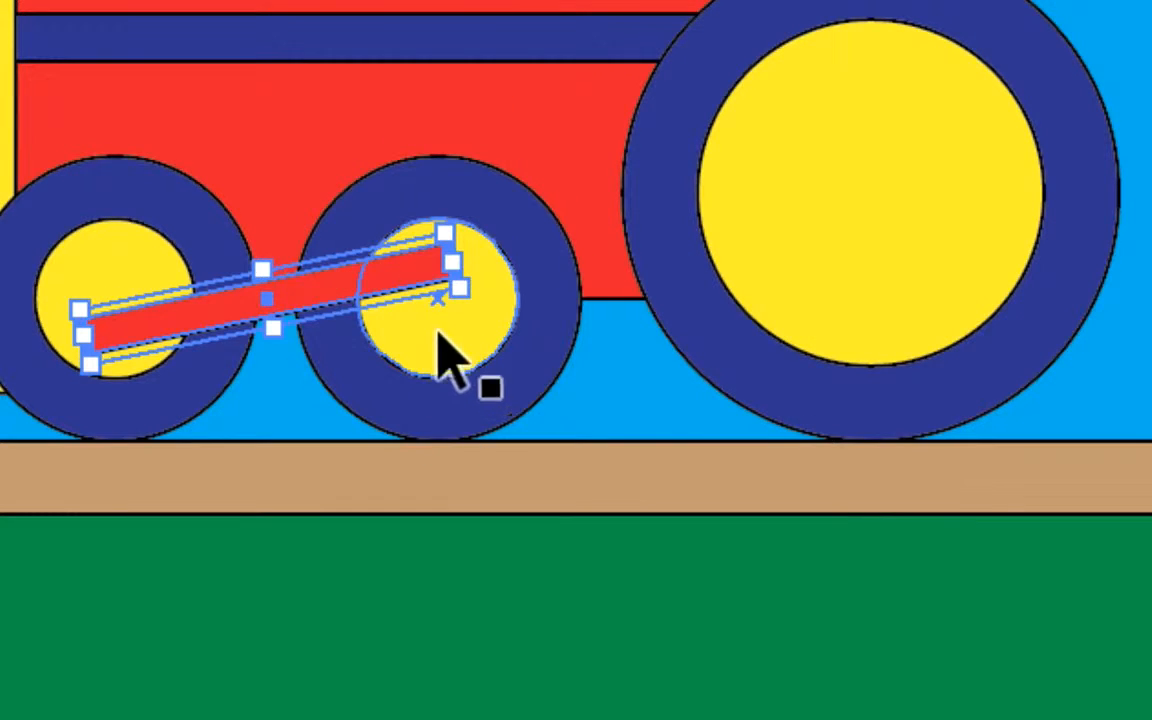
Duplicate the tilted red rod, place the copy from the middle wheel's hub and lengthen it across the large rear wheel's hub.
key(ctrl+shift+a)
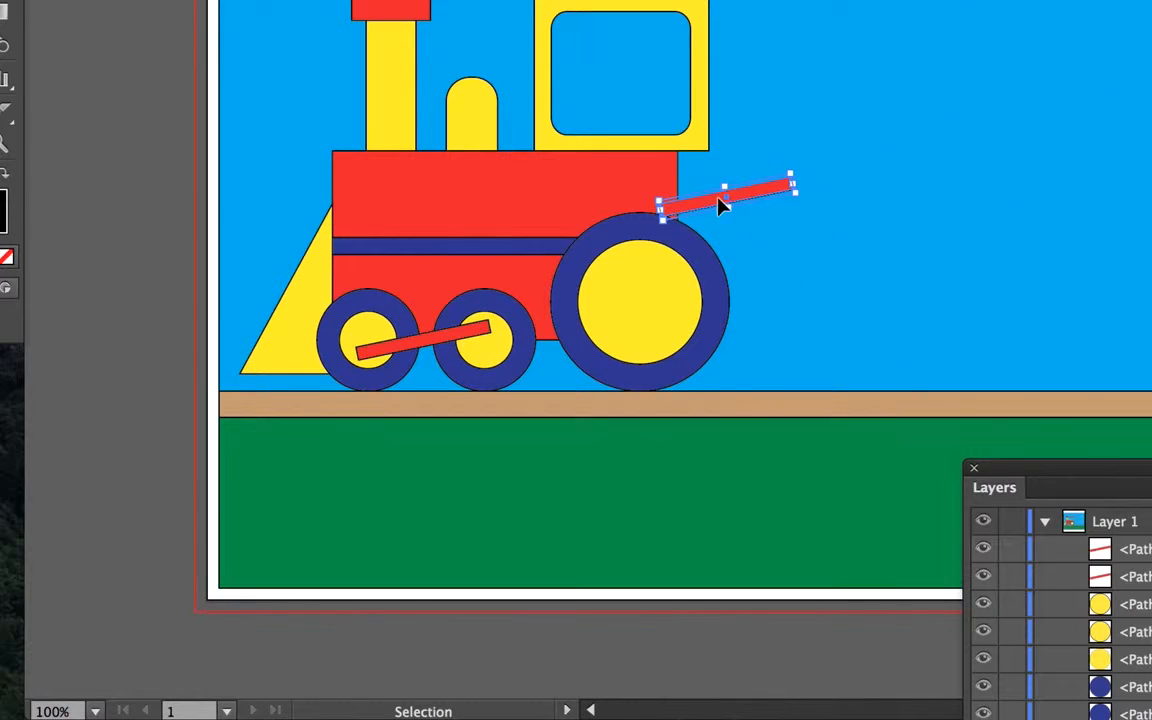
drag(722, 203, 534, 350)
drag(628, 327, 690, 312)
click(69, 285)
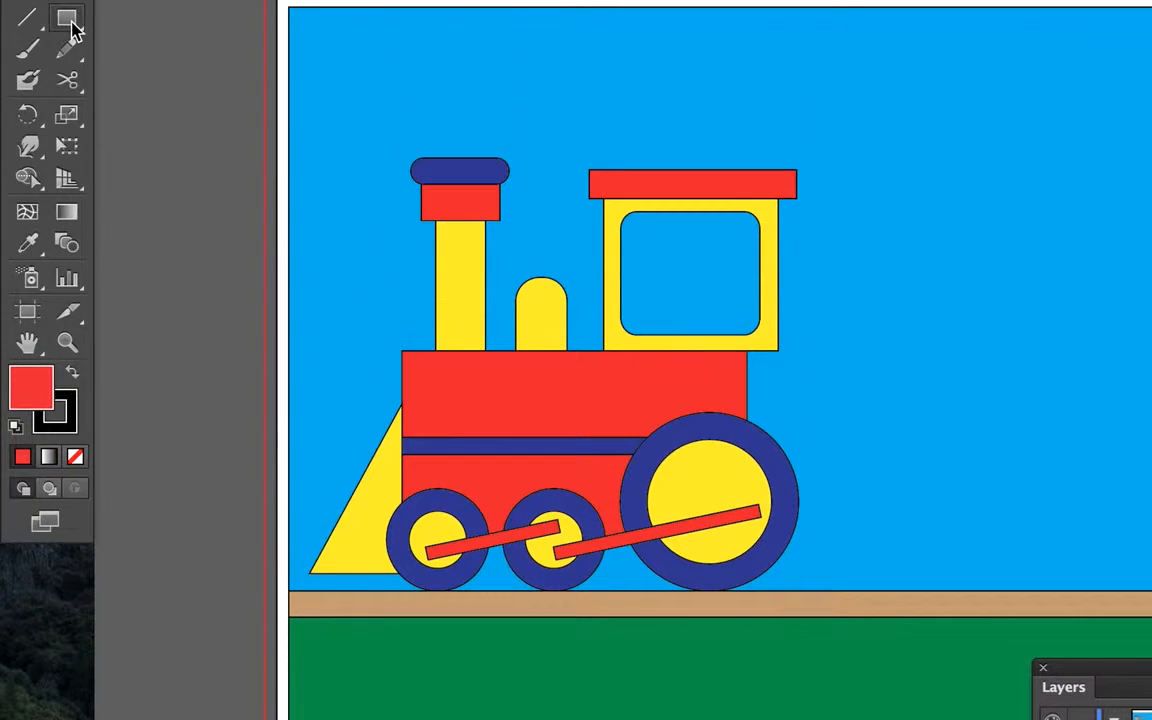
Create a three-sided polygon with a 0.9915 in radius beside the artboard and rotate it so one corner points toward the train.
drag(72, 28, 150, 113)
click(209, 268)
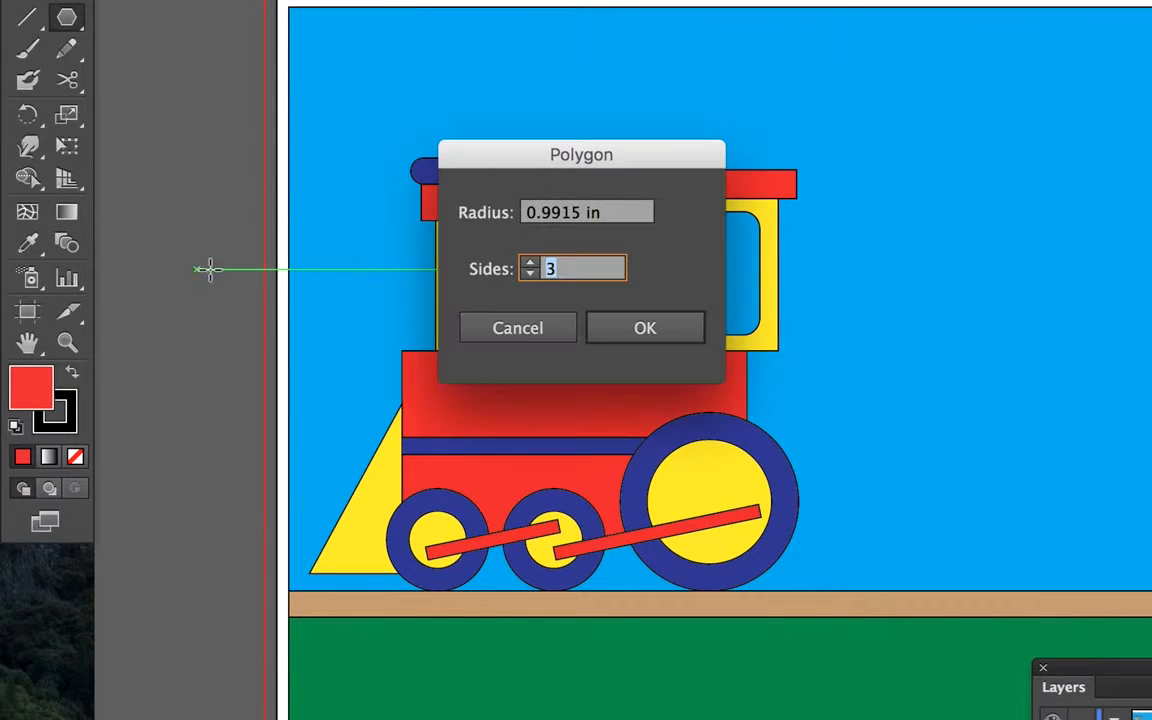
click(660, 330)
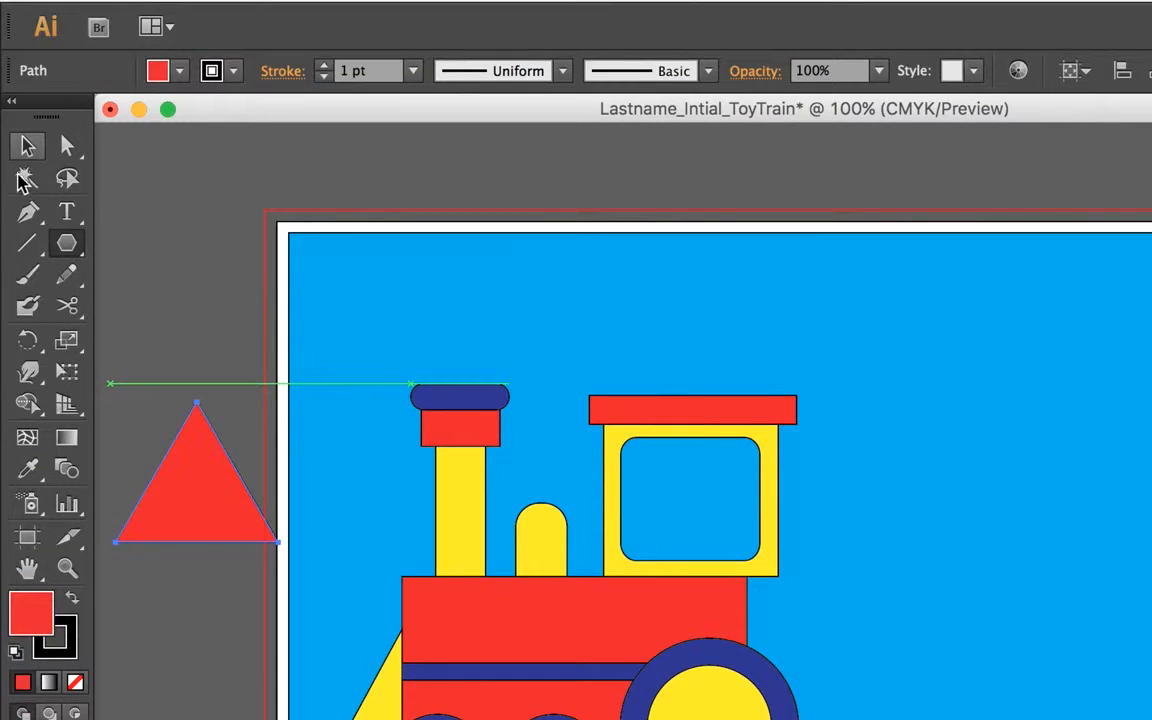
click(26, 147)
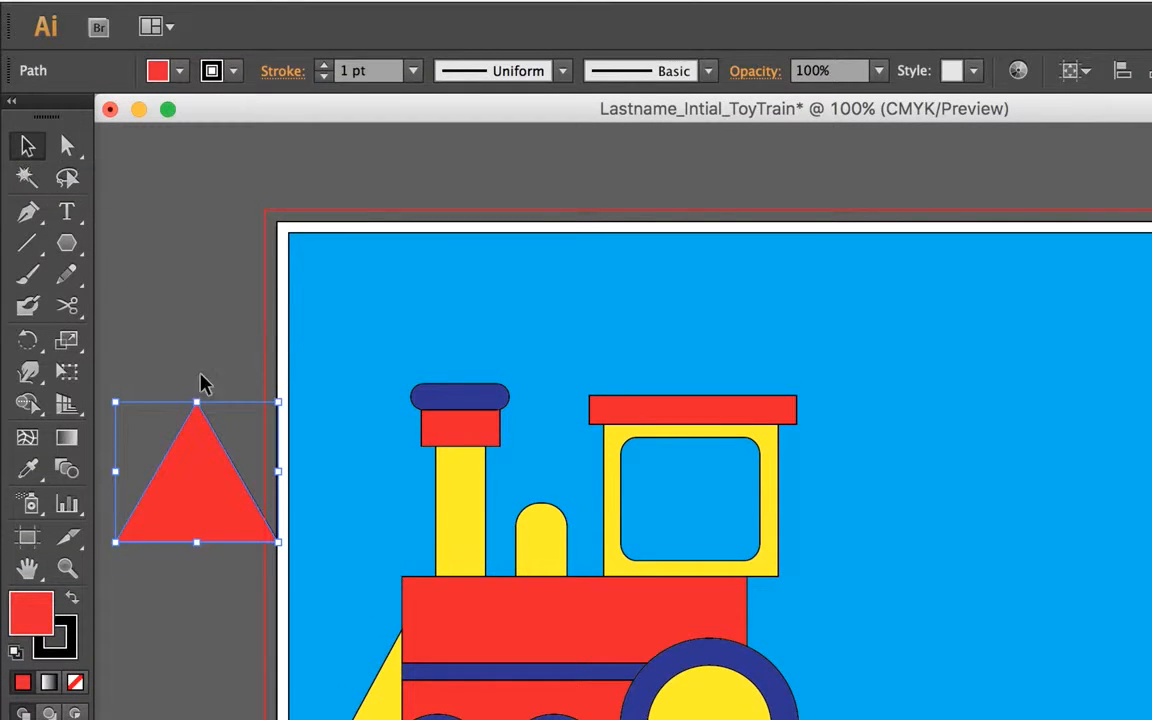
drag(303, 381, 236, 345)
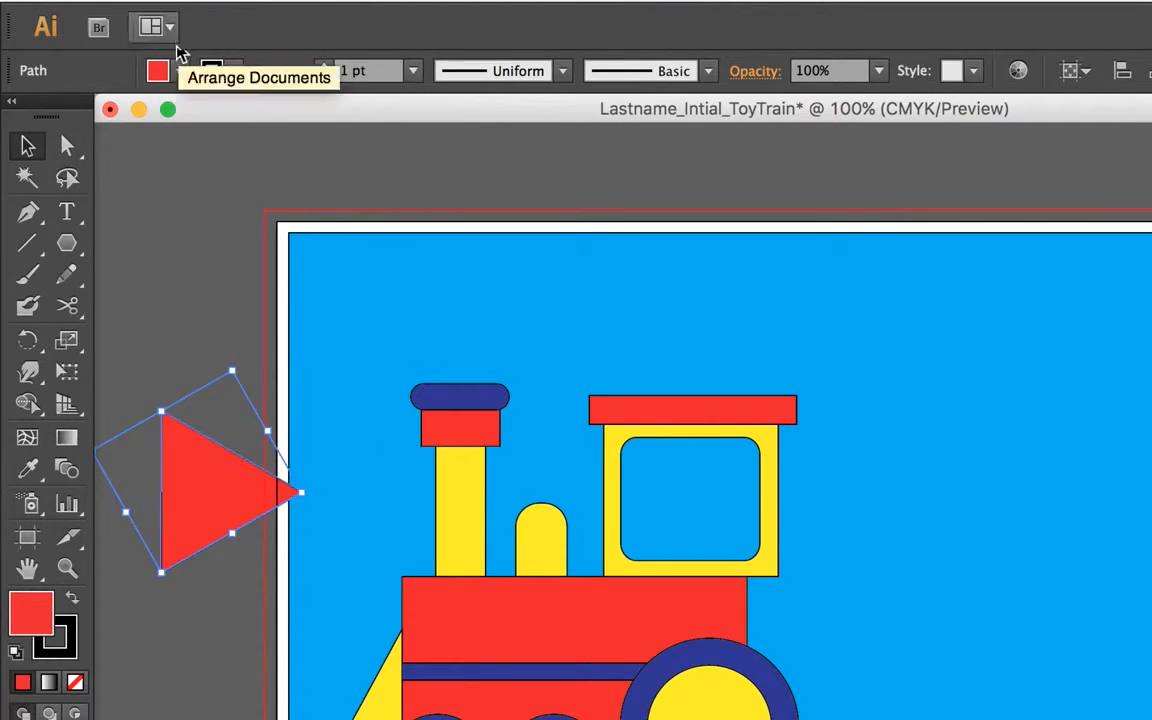
Fill the new triangle with yellow, shrink it and place it against the upper front of the red body as a headlight.
click(158, 71)
click(107, 117)
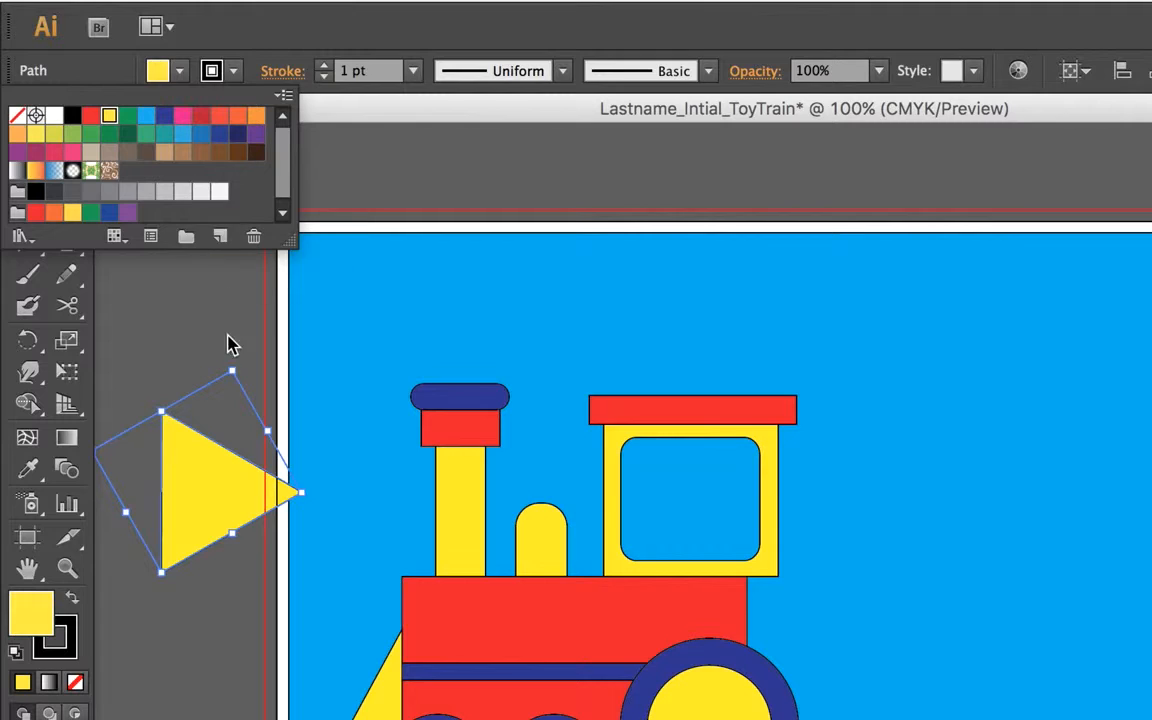
click(231, 370)
drag(235, 373, 211, 432)
drag(237, 486, 379, 606)
click(221, 553)
scroll(305, 550, down, 5)
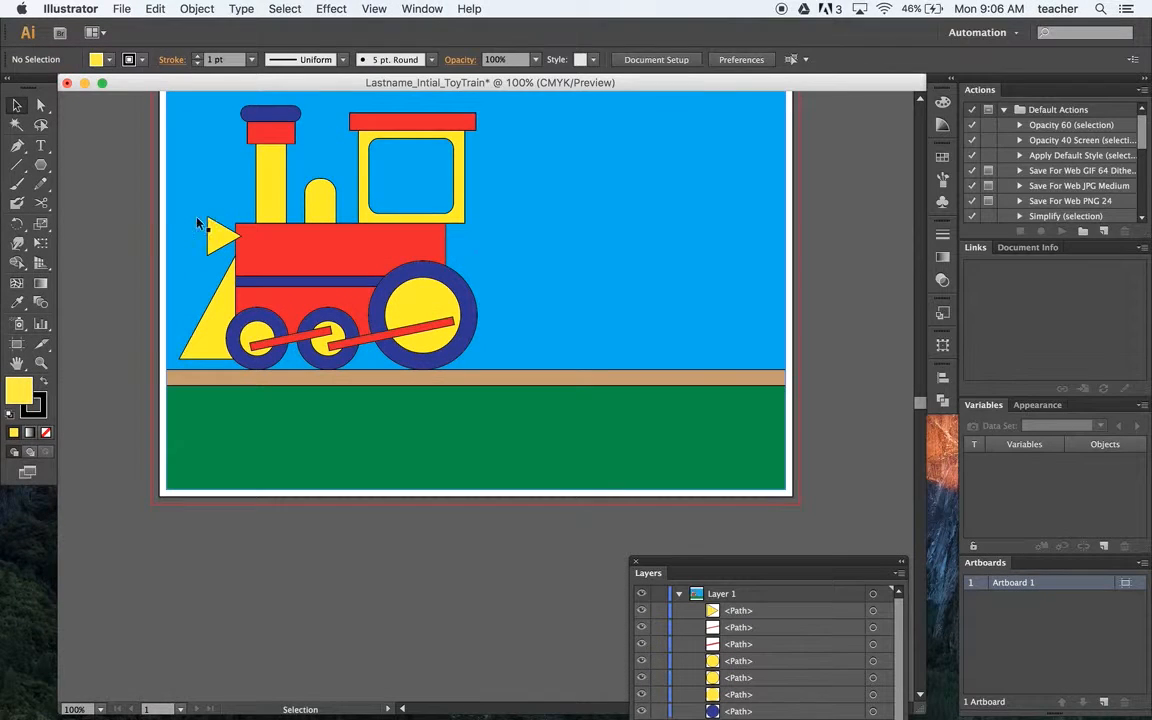
Send the small yellow headlight triangle below the red body in the stacking order and tuck its tip behind the body's front edge.
click(214, 233)
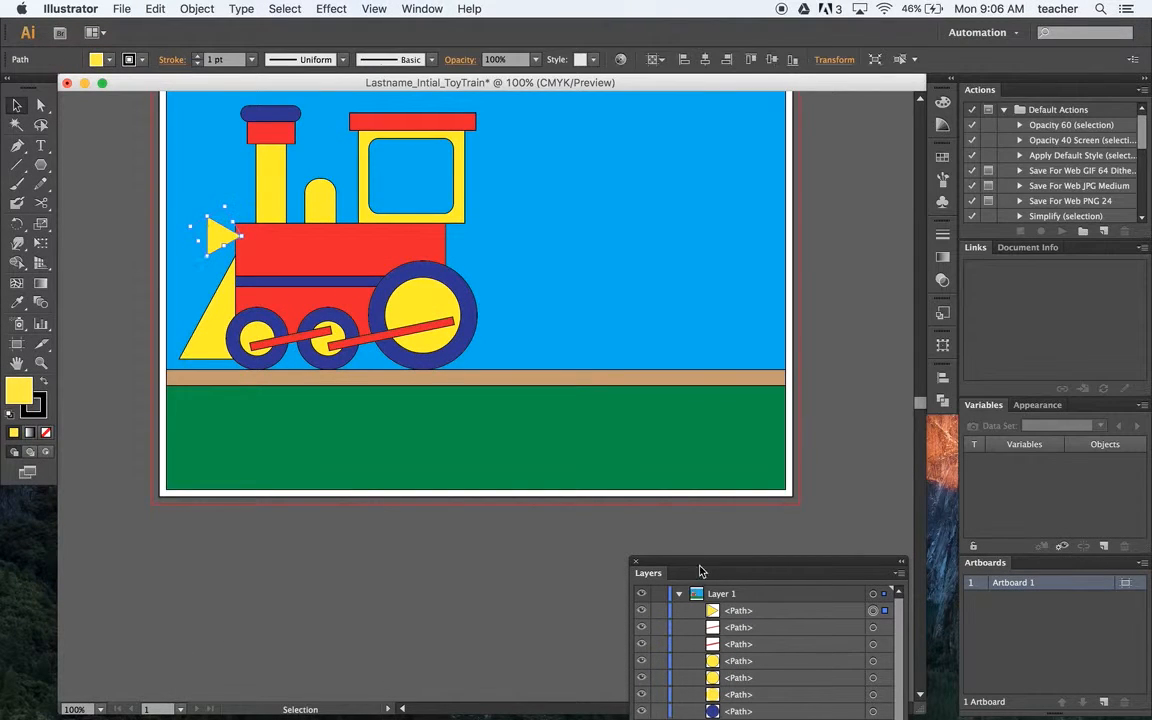
drag(660, 563, 565, 163)
drag(652, 211, 622, 420)
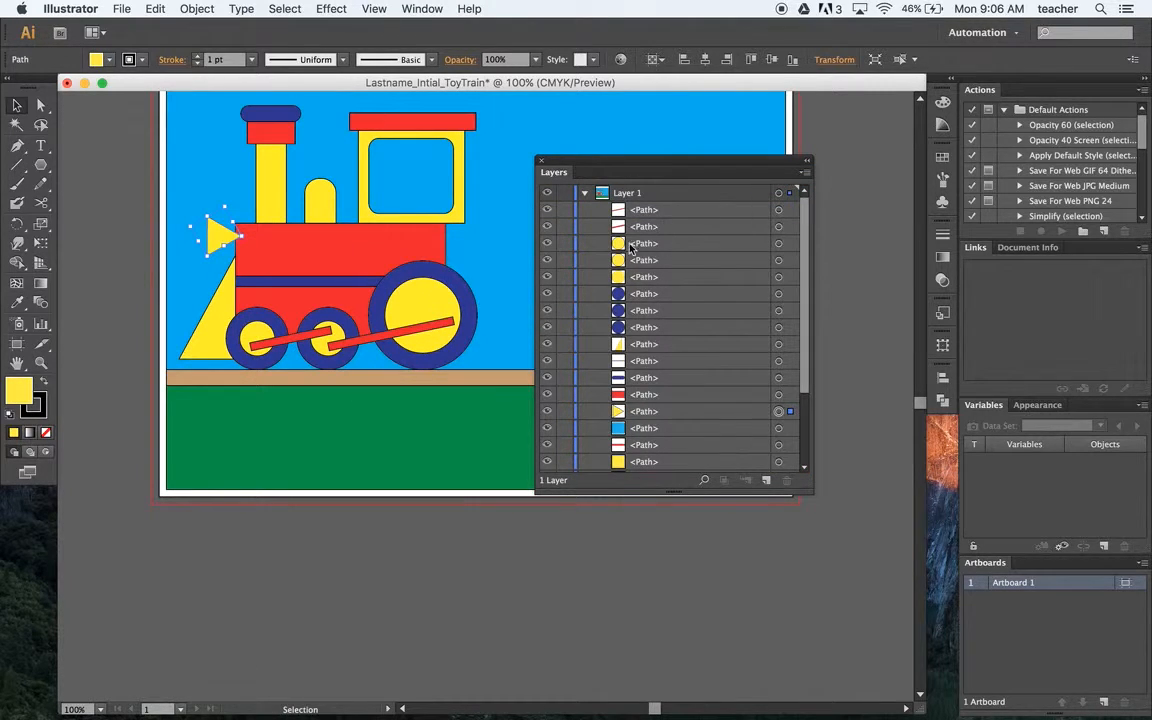
mouse_move(656, 414)
mouse_down()
mouse_move(656, 493)
mouse_move(676, 417)
mouse_move(676, 473)
mouse_move(658, 404)
mouse_up()
drag(213, 234, 228, 244)
click(97, 193)
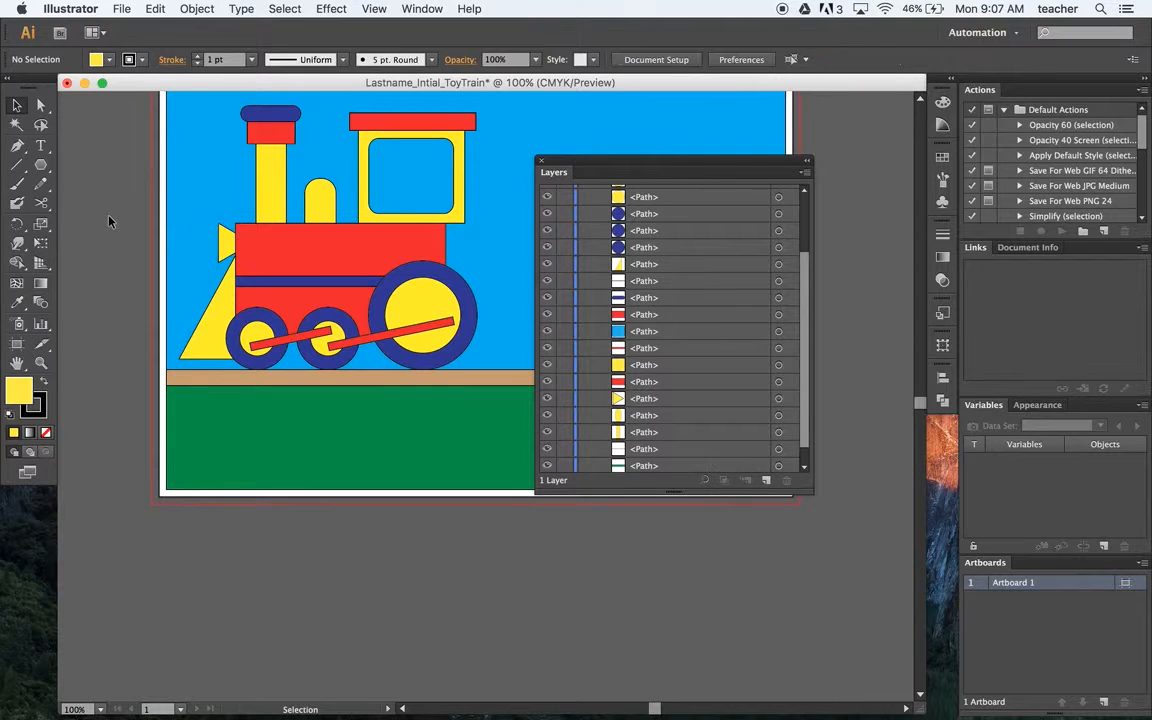
Move the Layers panel clear of the train and set the stroke colour of all the artwork to dark blue.
drag(730, 178, 790, 549)
scroll(303, 176, up, 5)
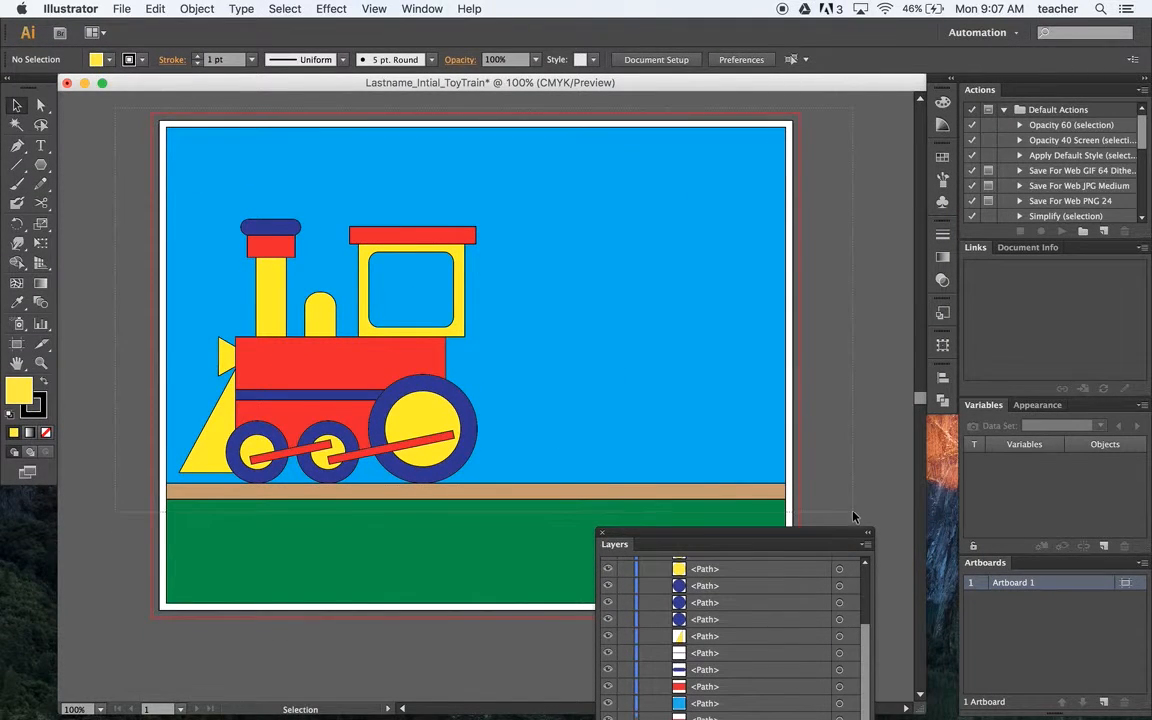
key(super+a)
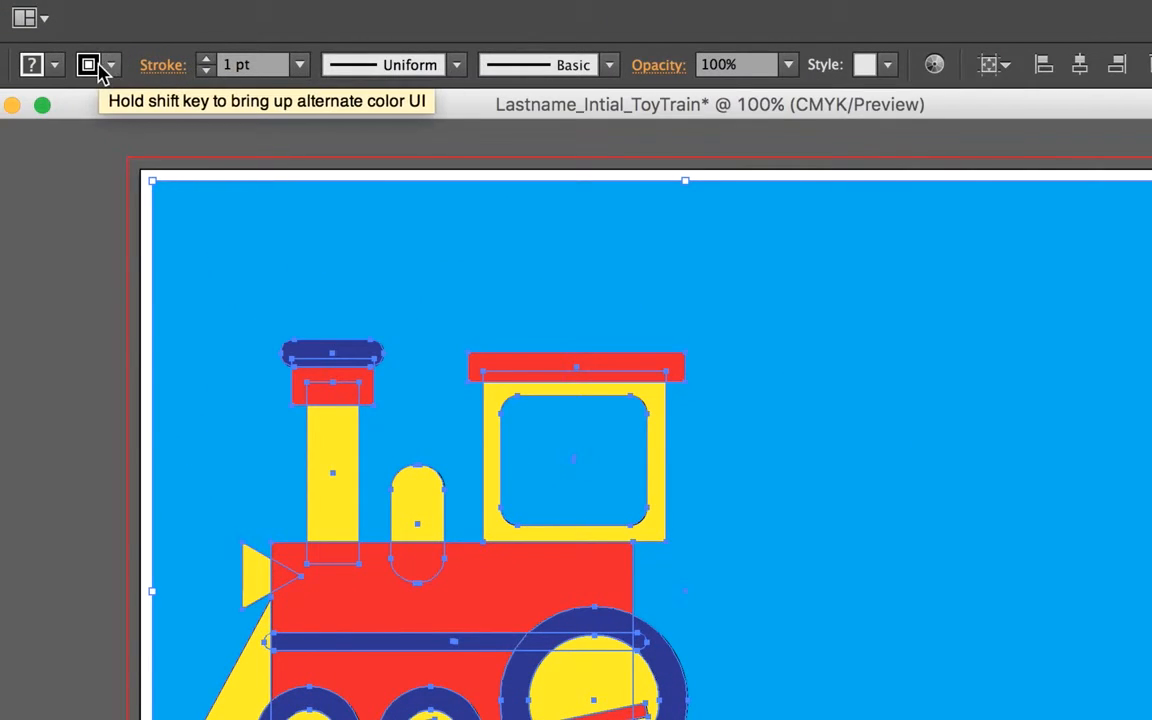
click(108, 66)
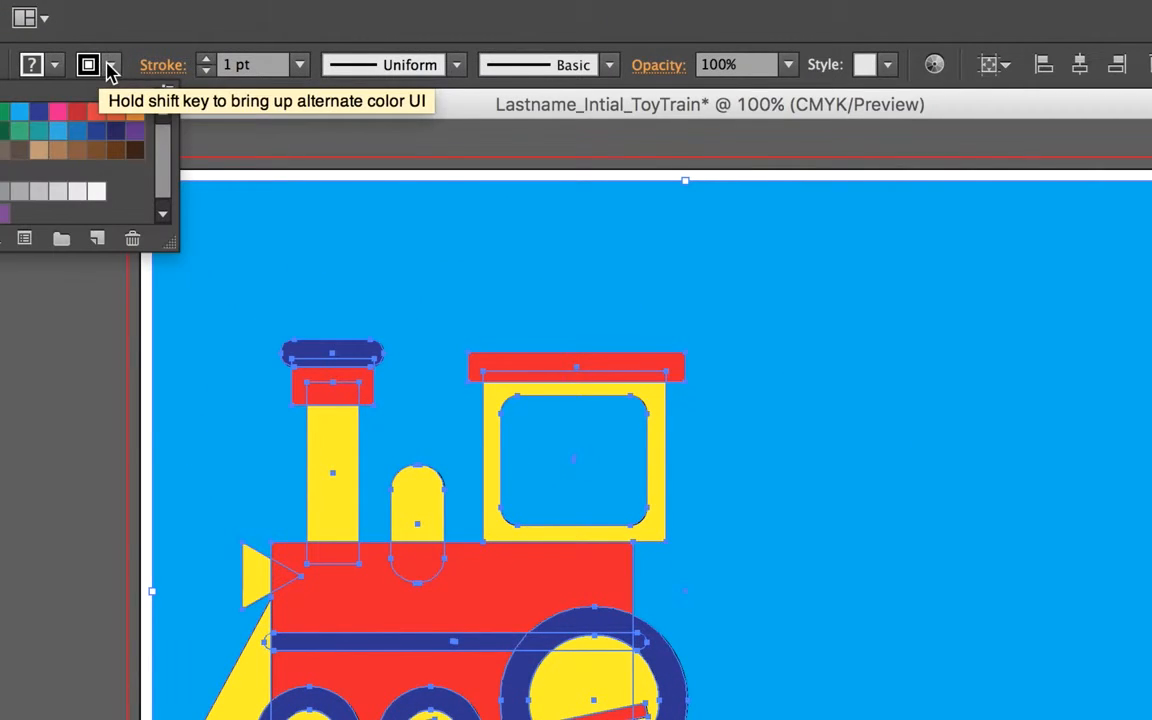
click(116, 133)
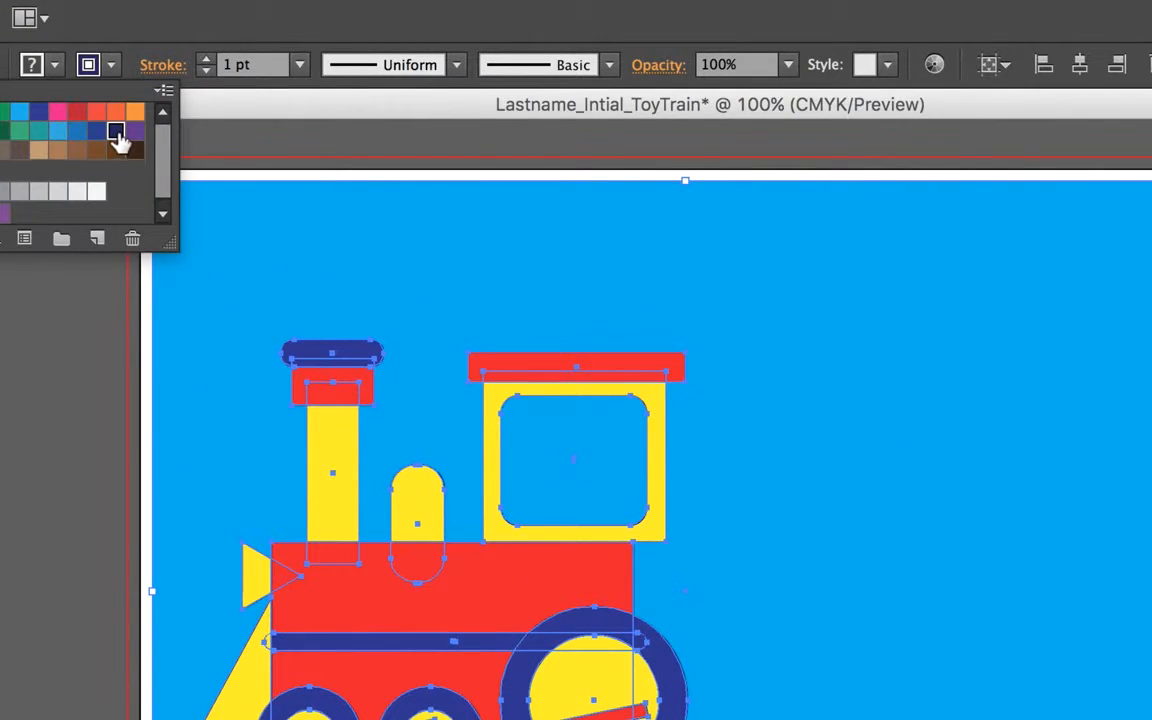
click(79, 116)
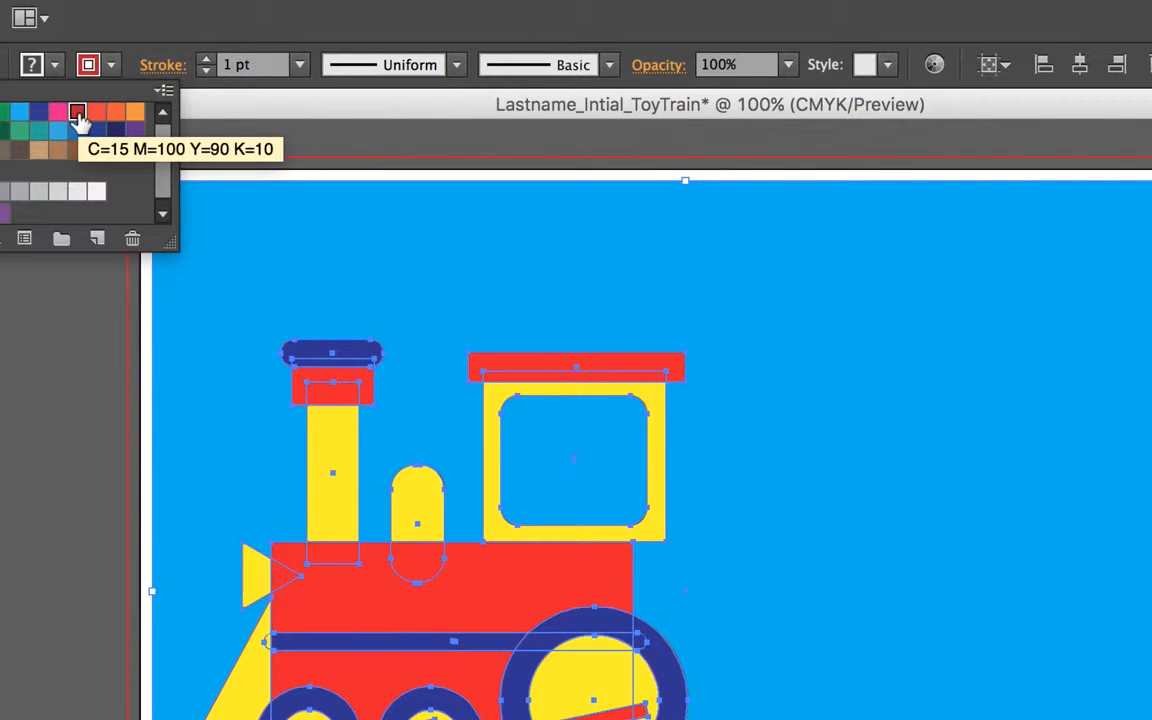
click(116, 132)
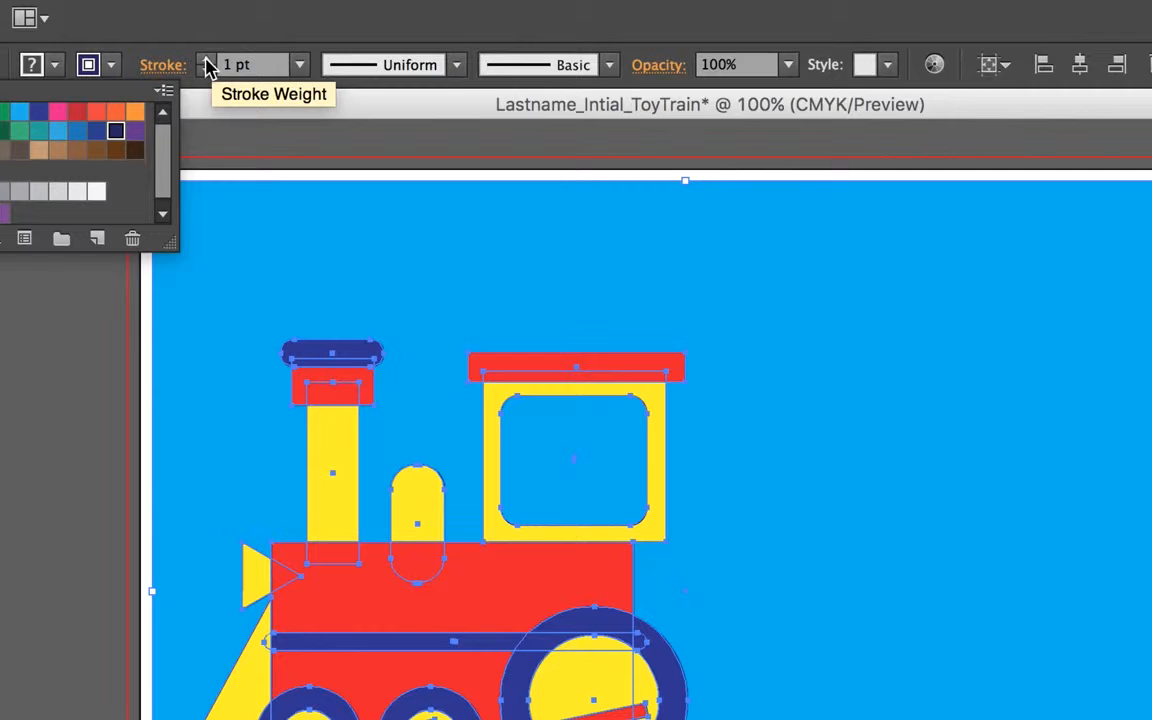
Set the stroke weight of all the artwork to 3 pt and move the Layers panel further off the drawing.
click(207, 62)
click(207, 62)
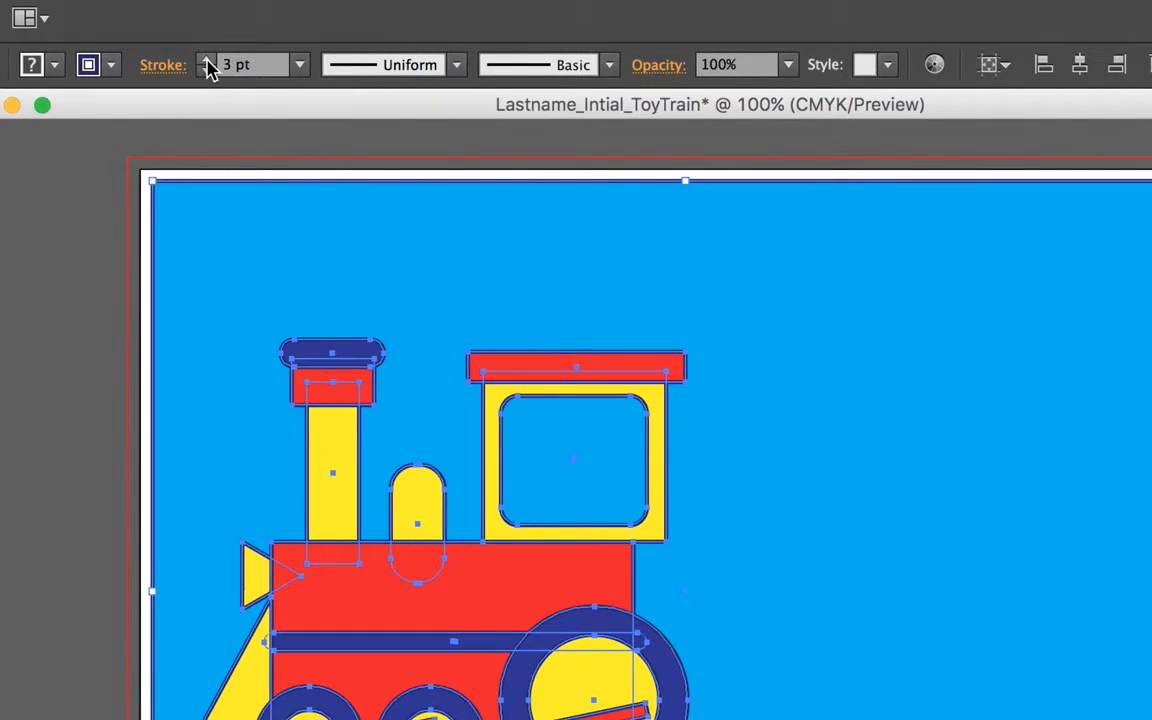
click(220, 145)
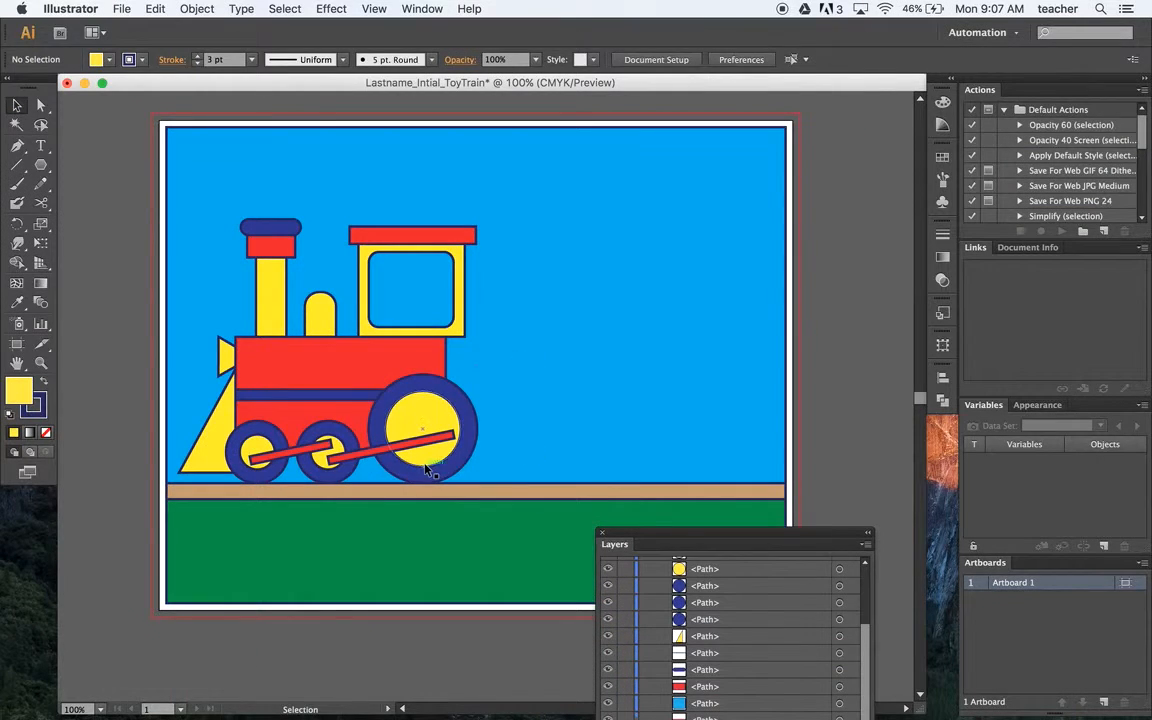
drag(733, 540, 746, 582)
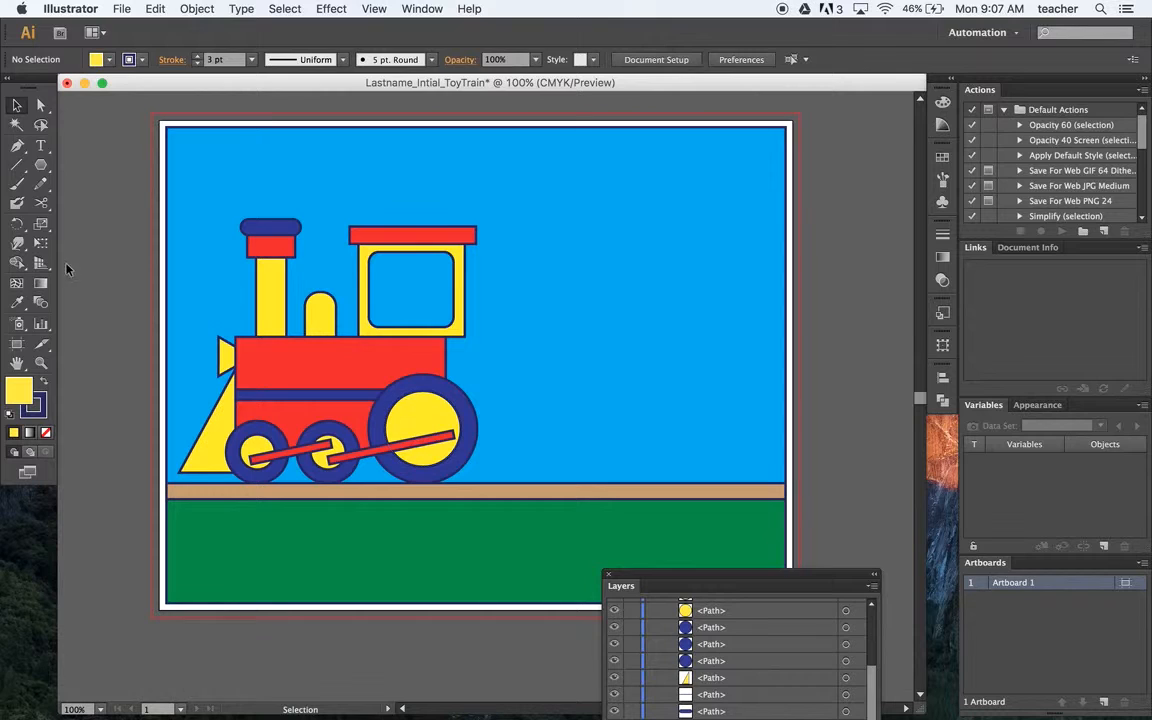
Duplicate the large rear wheel's yellow hub, shrink the copy about its centre and fill it with red.
click(409, 411)
key(a)
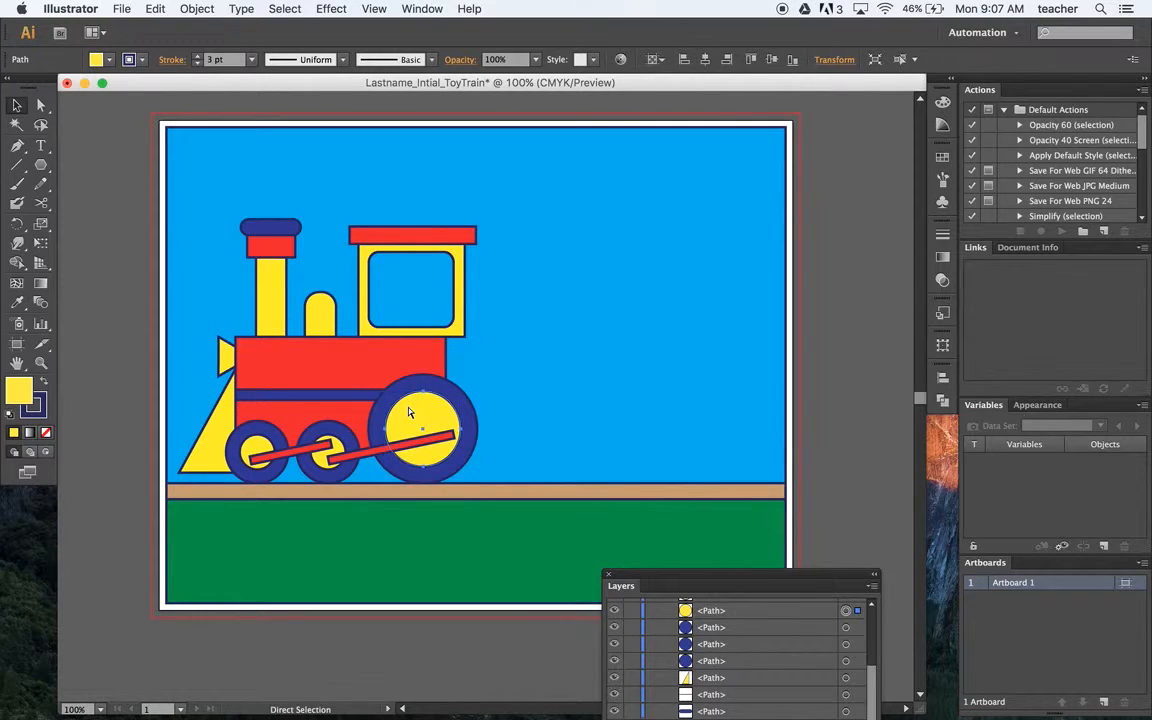
key(v)
drag(462, 394, 446, 396)
click(107, 60)
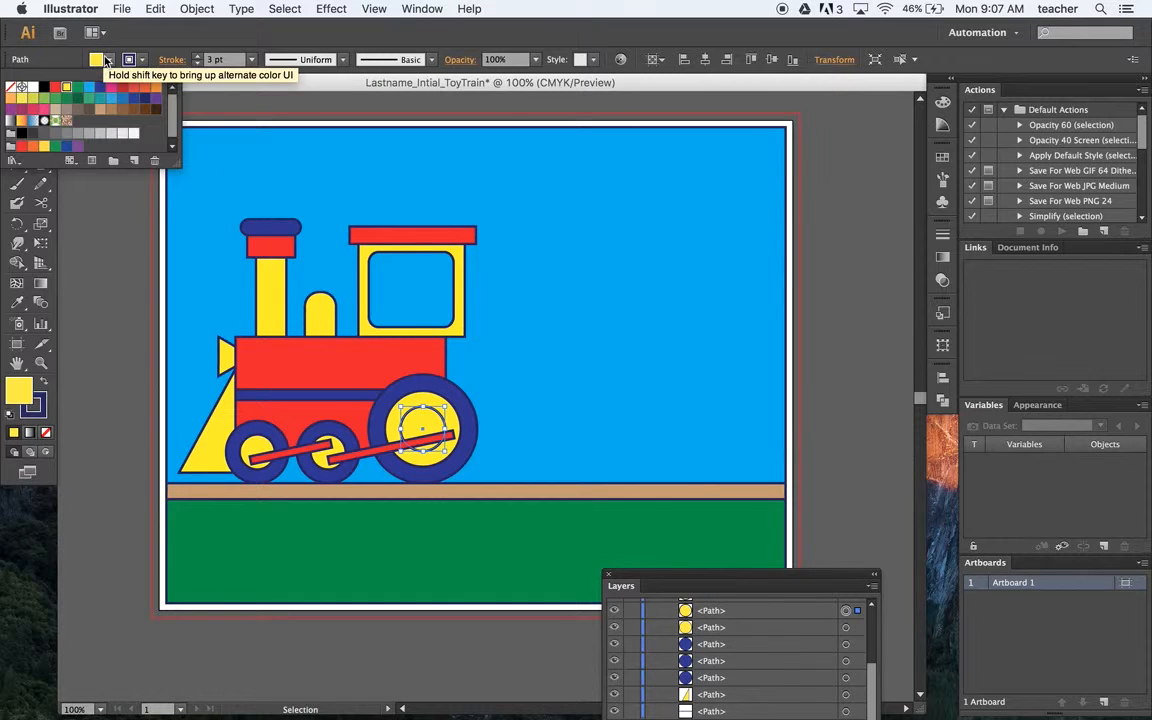
click(56, 88)
click(82, 291)
click(82, 292)
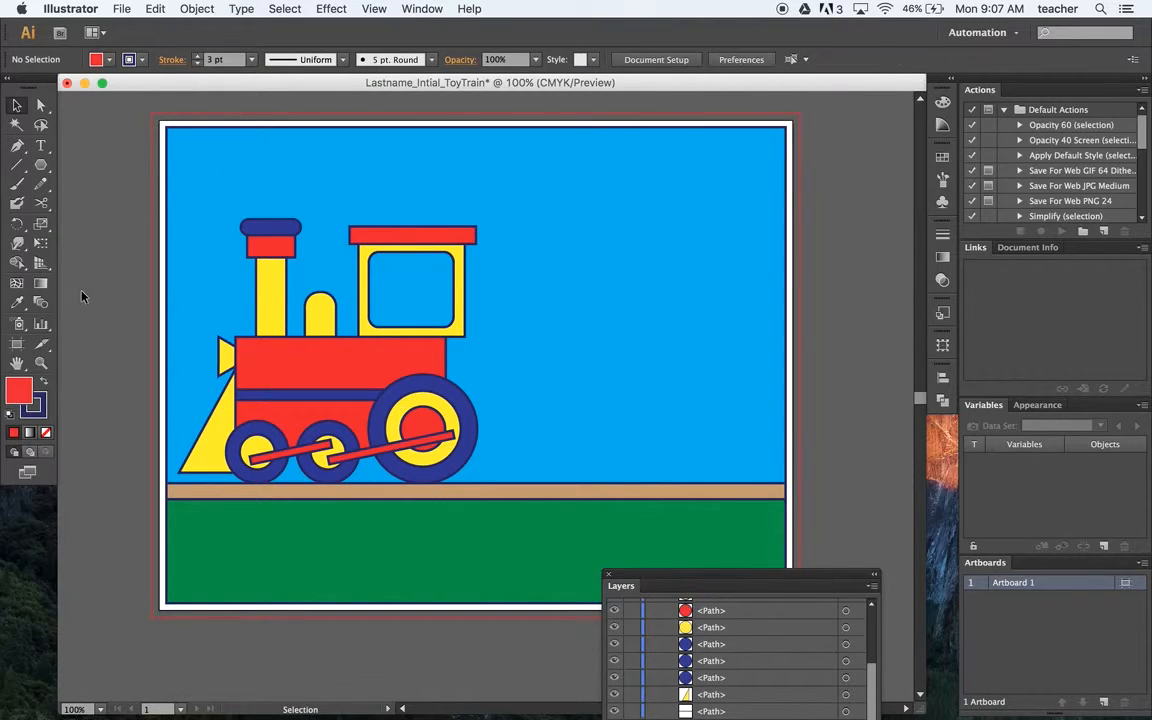
Draw a circle about 0.85 in across above the chimney as a smoke puff and fill it with white.
click(41, 164)
click(88, 204)
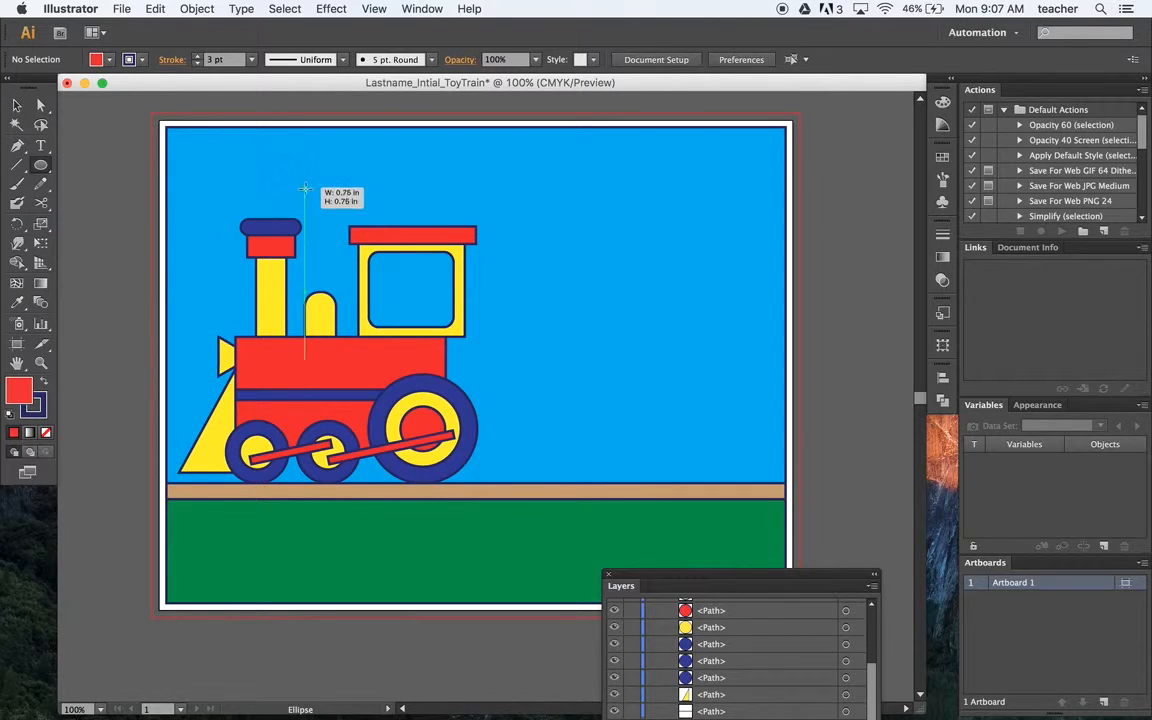
drag(311, 205, 261, 155)
click(102, 58)
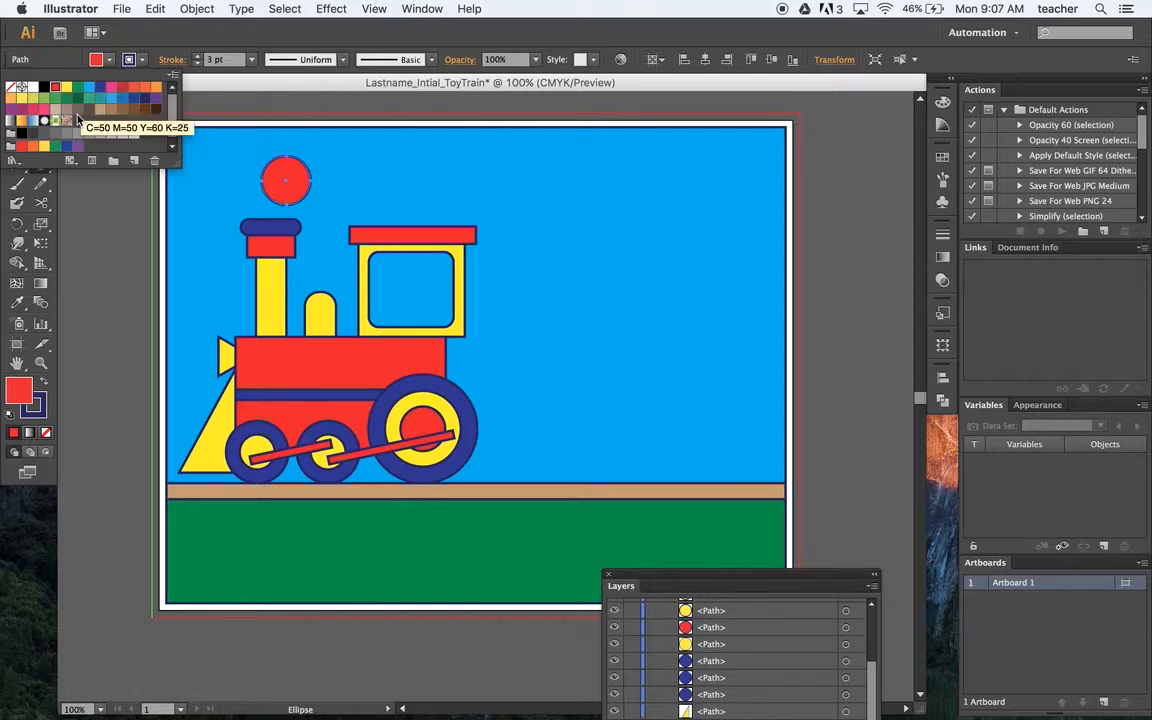
click(32, 88)
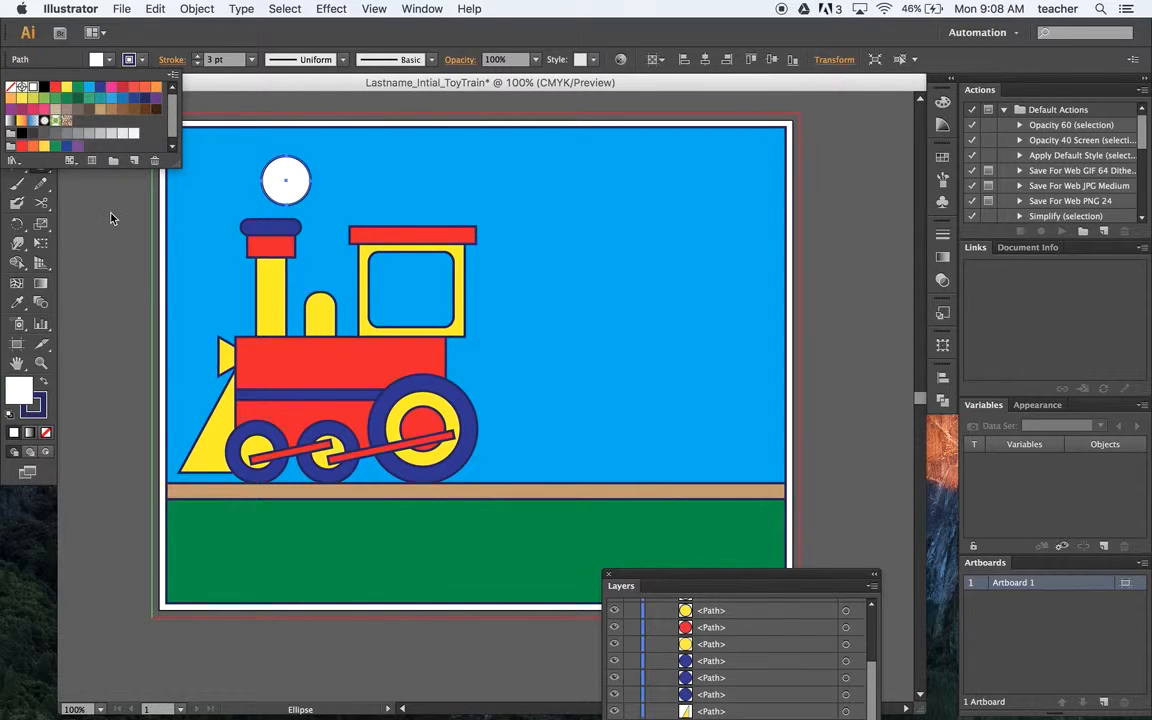
click(110, 211)
click(110, 211)
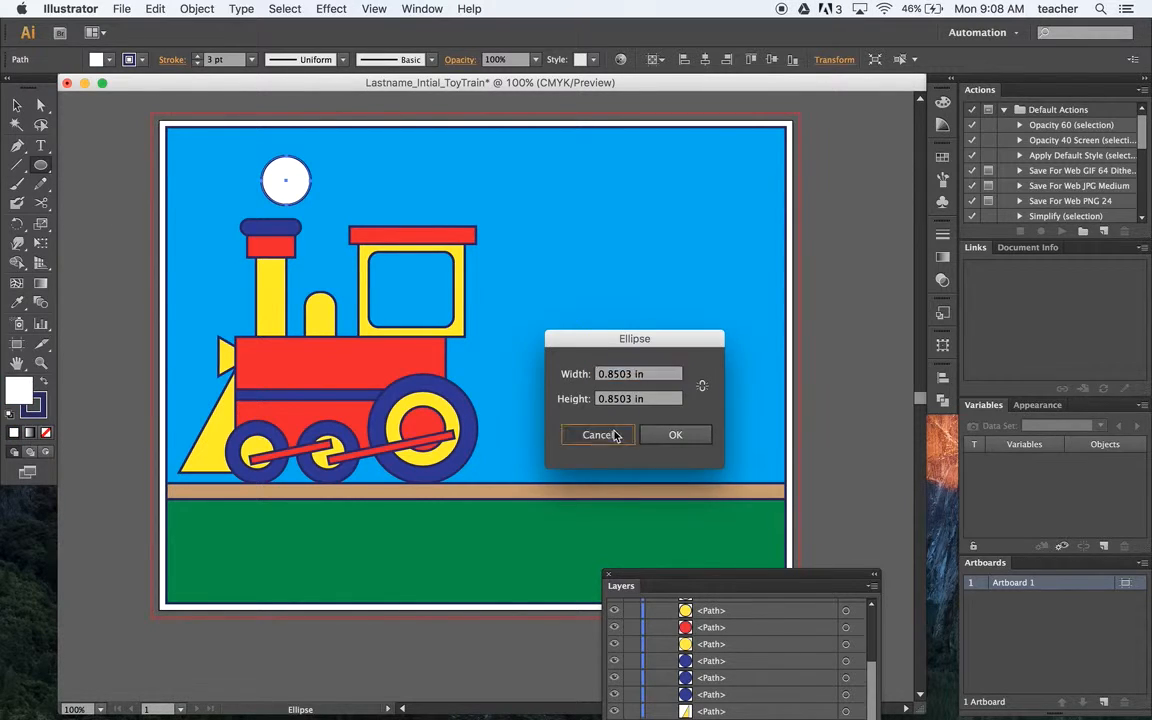
click(598, 434)
click(16, 104)
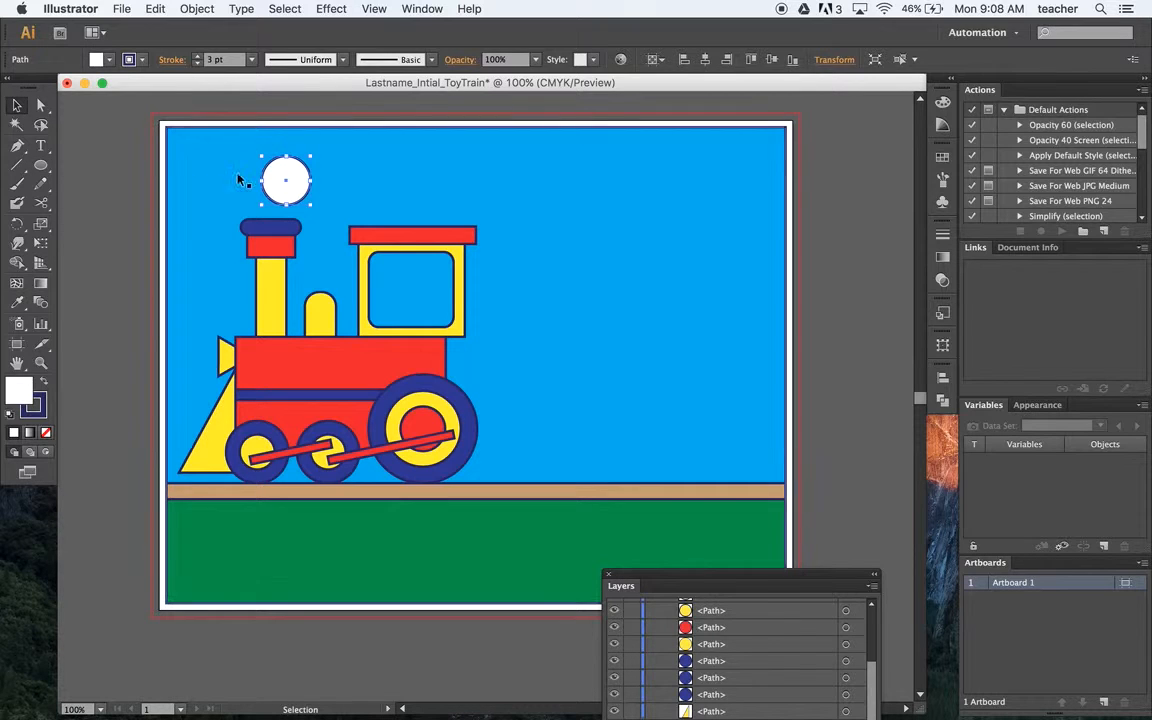
click(69, 136)
Draw four more white smoke circles of different sizes around the first puff and above the cab.
click(41, 165)
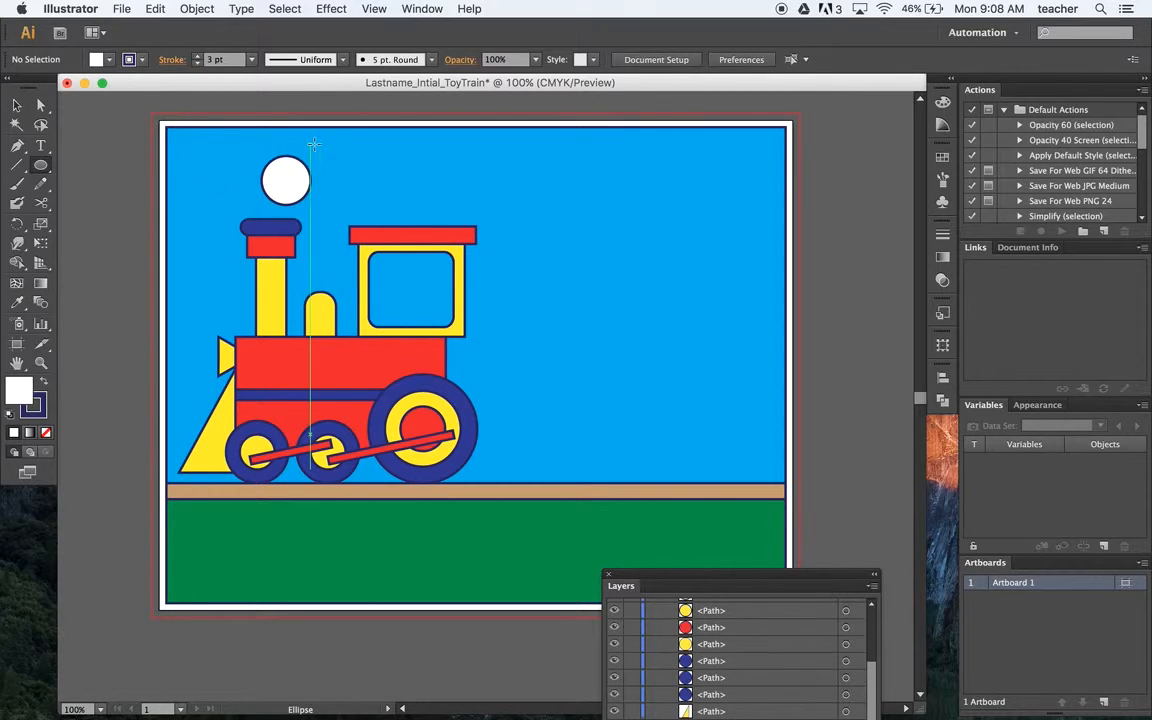
drag(310, 143, 381, 215)
drag(238, 189, 253, 205)
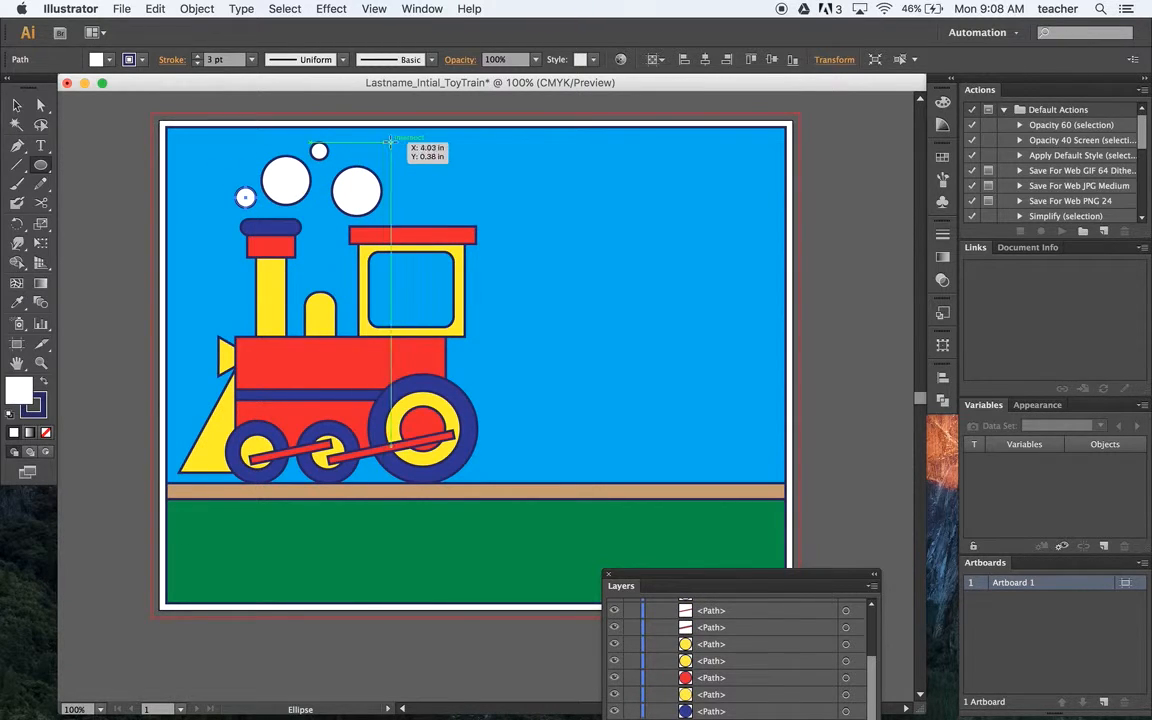
mouse_move(391, 142)
mouse_down()
mouse_move(423, 174)
mouse_move(372, 139)
mouse_up()
click(16, 104)
click(125, 133)
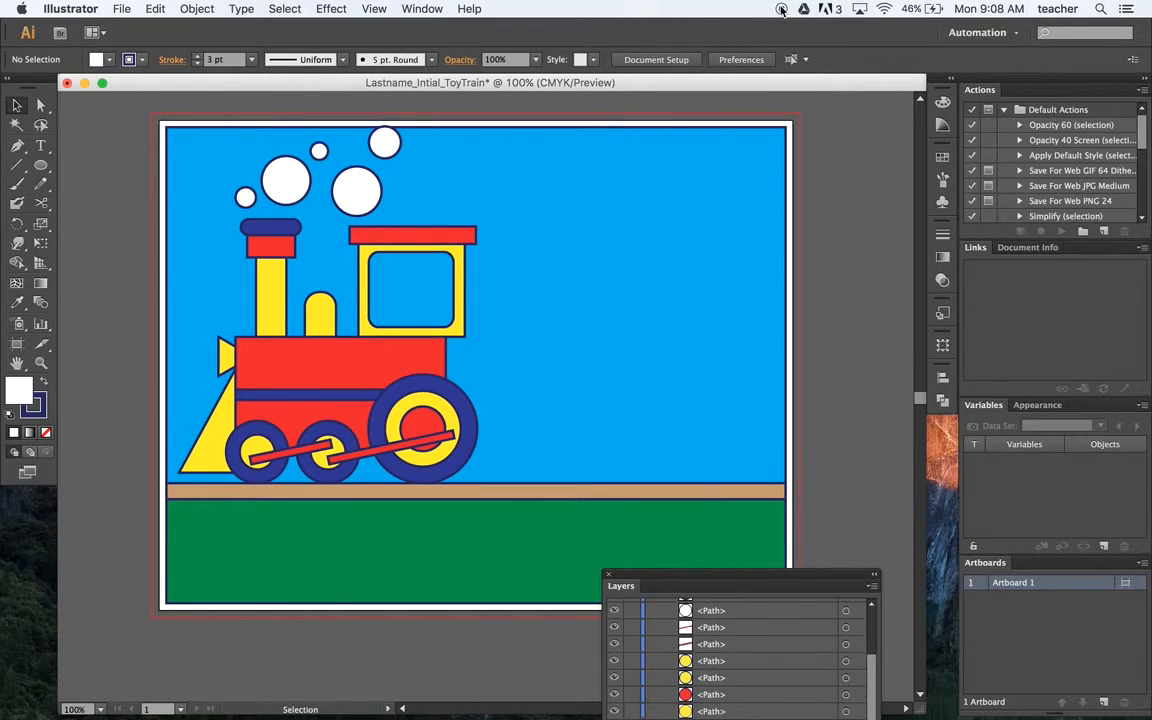
Save the drawing as Lastname_Intial_ToyTrain.ai in Adobe Illustrator format in the Documents folder.
click(122, 9)
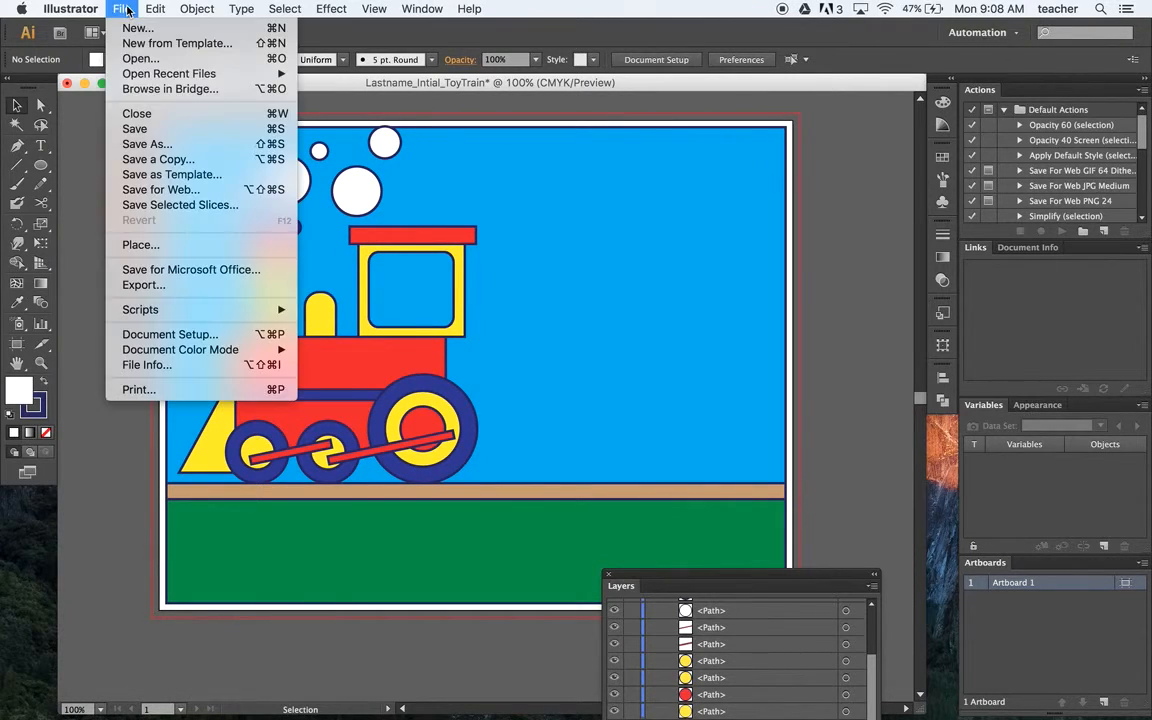
click(135, 130)
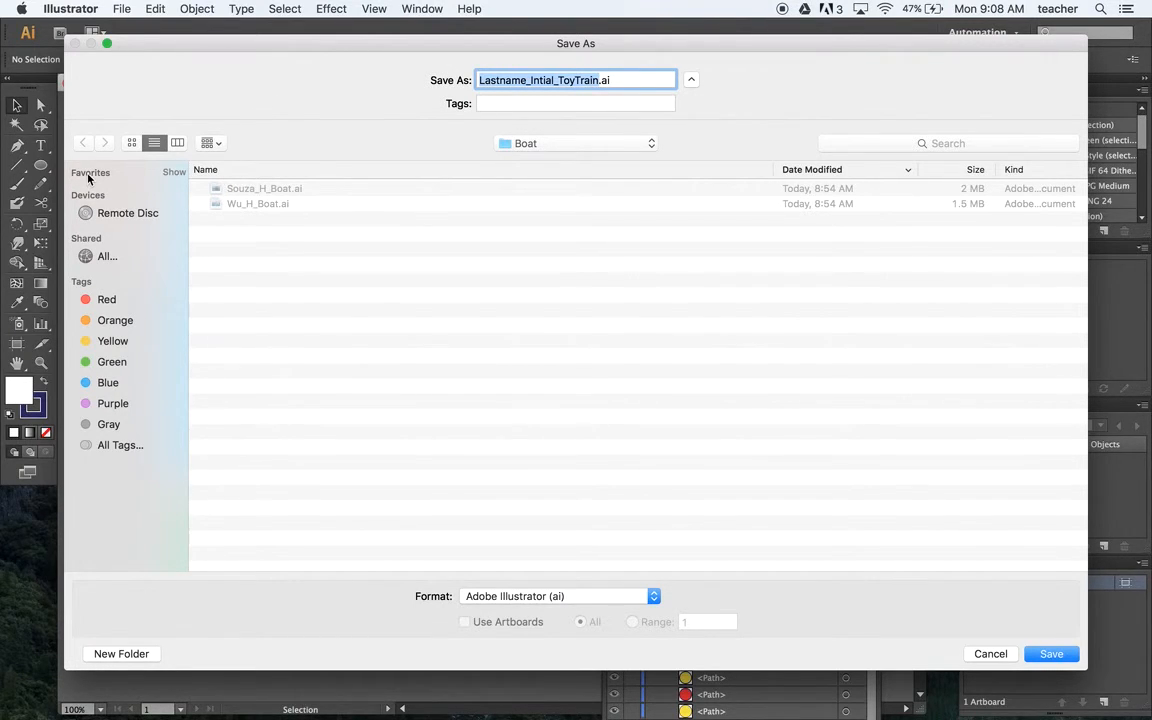
click(174, 173)
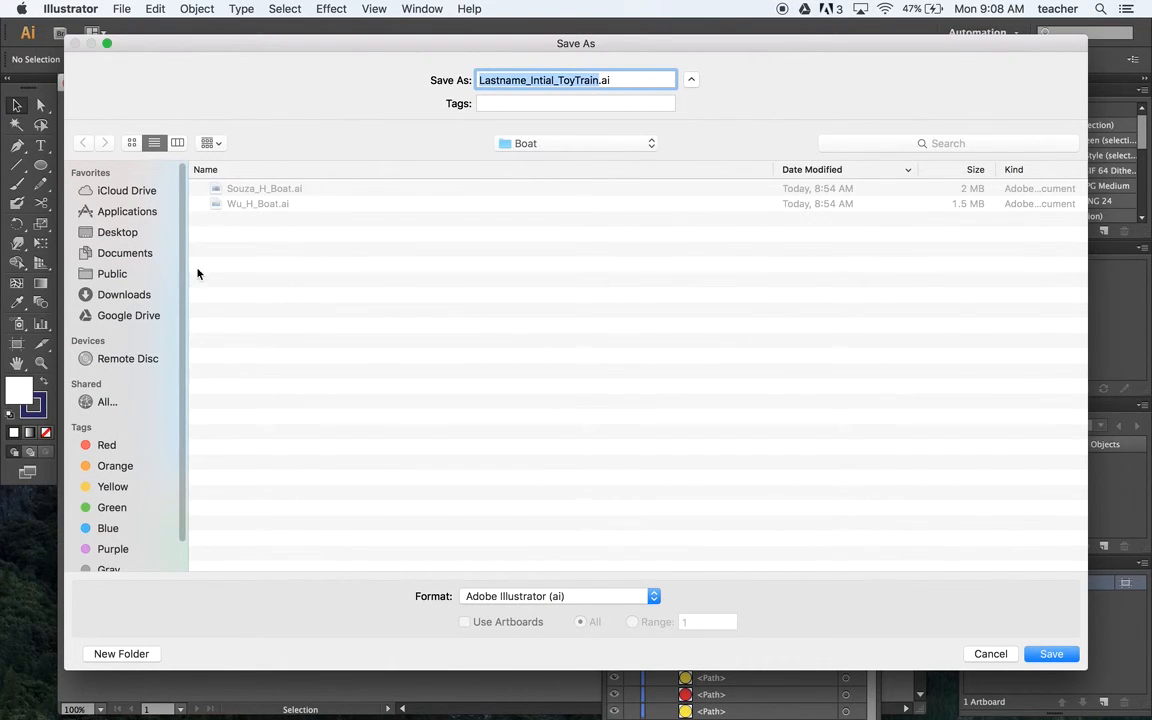
click(124, 254)
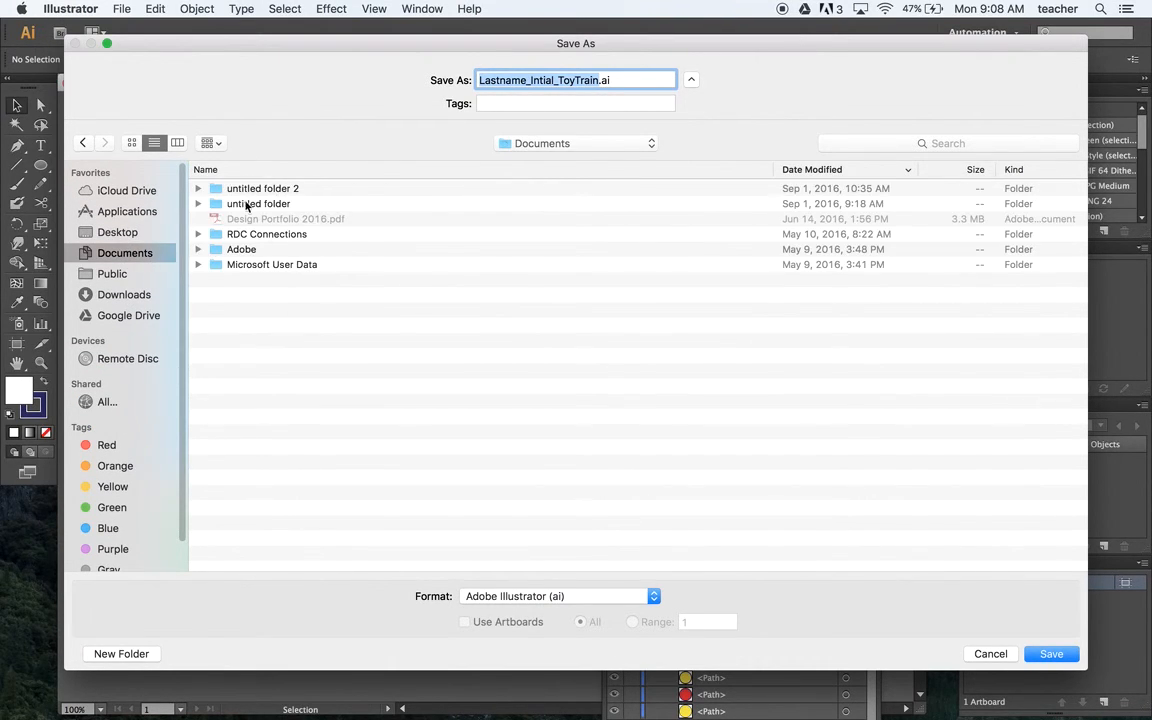
click(1048, 654)
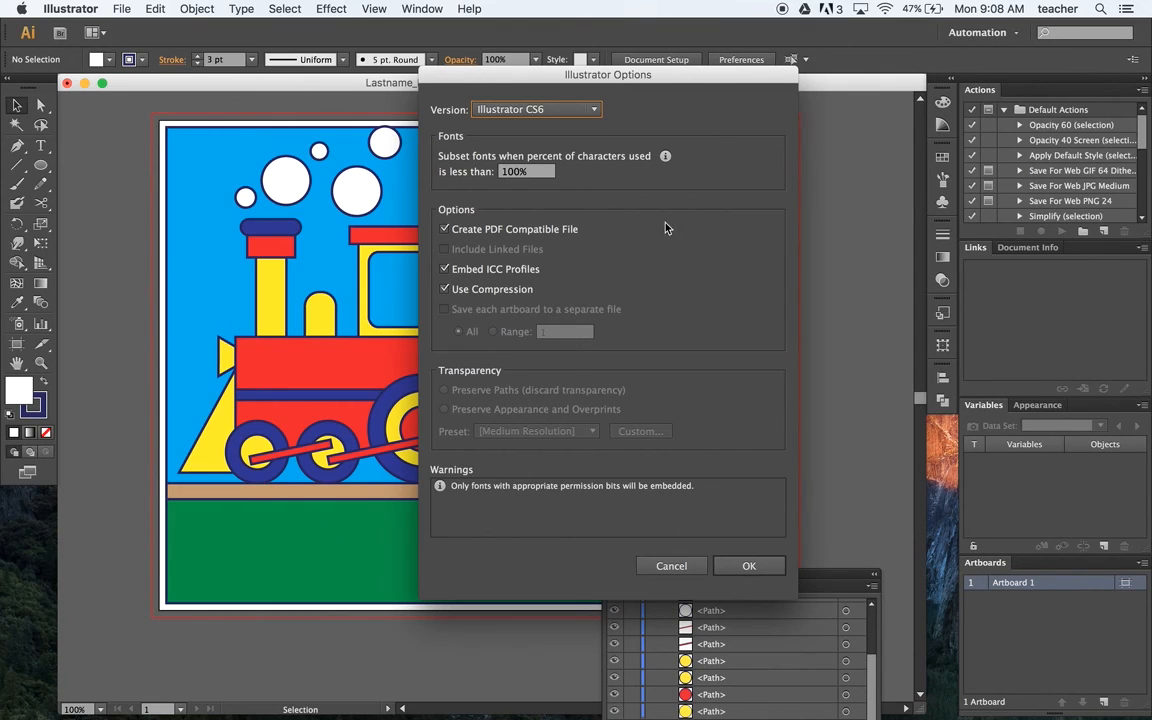